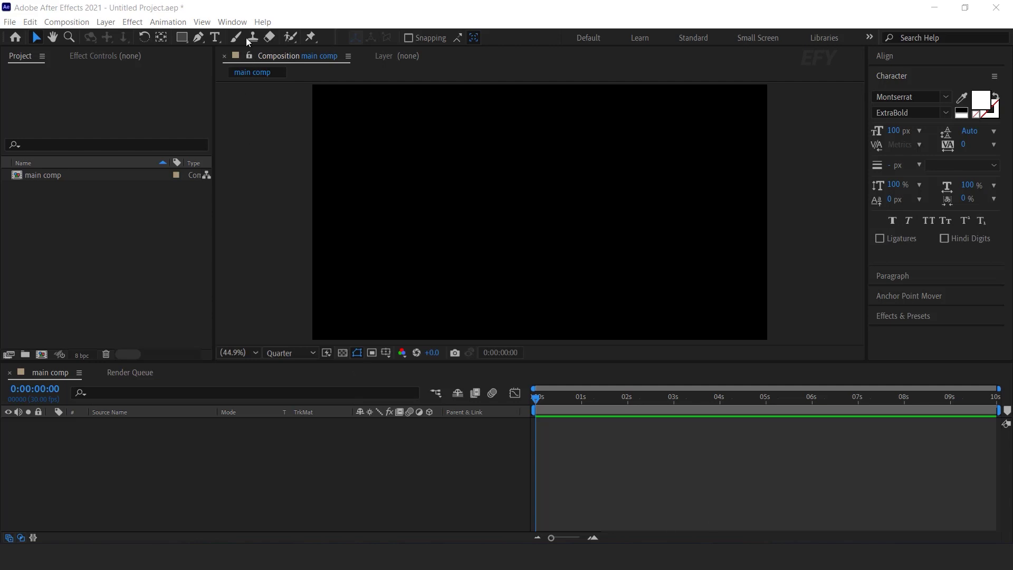
Launch EasyEdit Viewer from Window > Extensions to show the Titles Pro template library
click(233, 22)
mouse_move(401, 61)
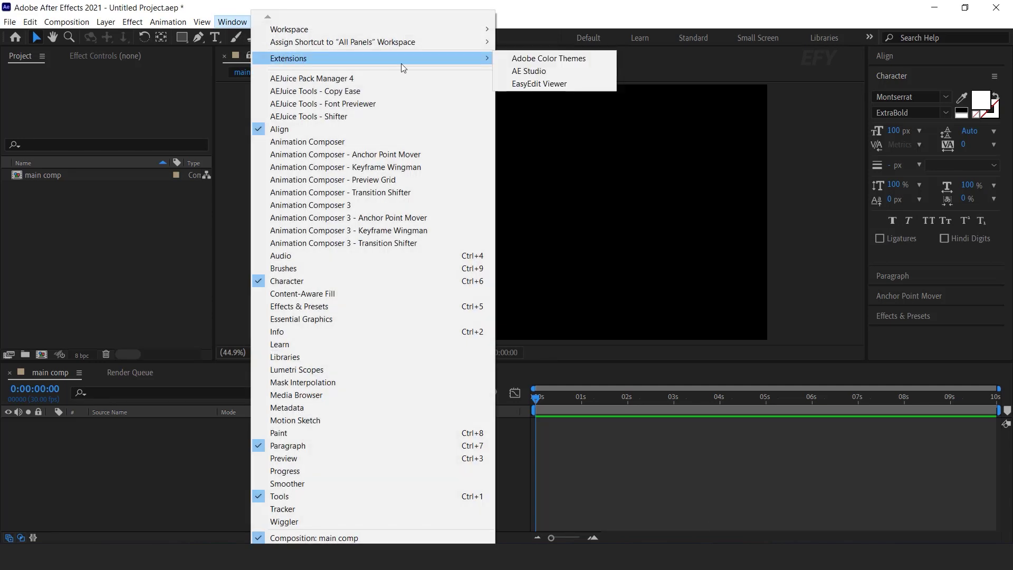
click(580, 86)
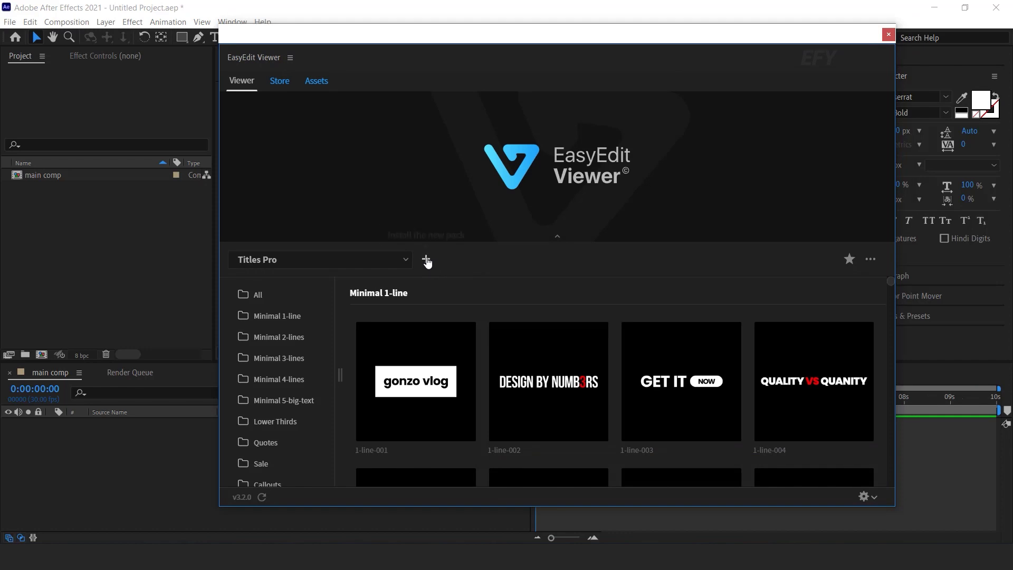
click(427, 262)
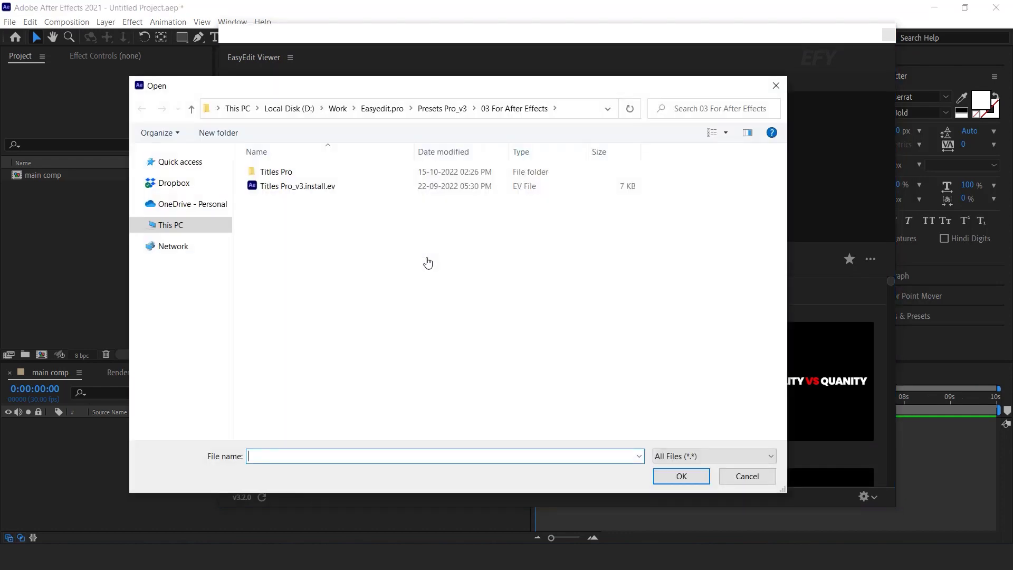
click(327, 189)
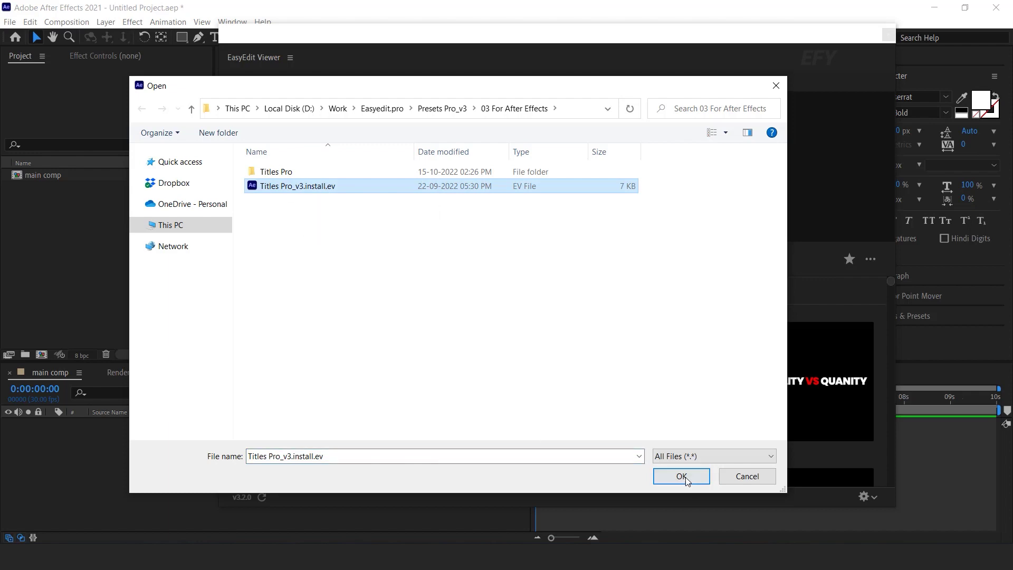
click(745, 478)
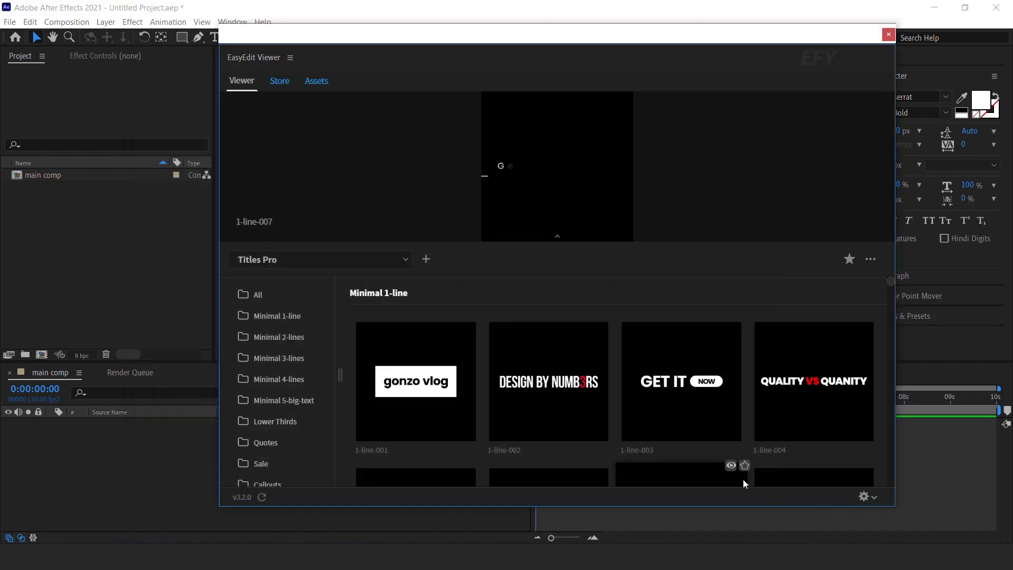
click(861, 464)
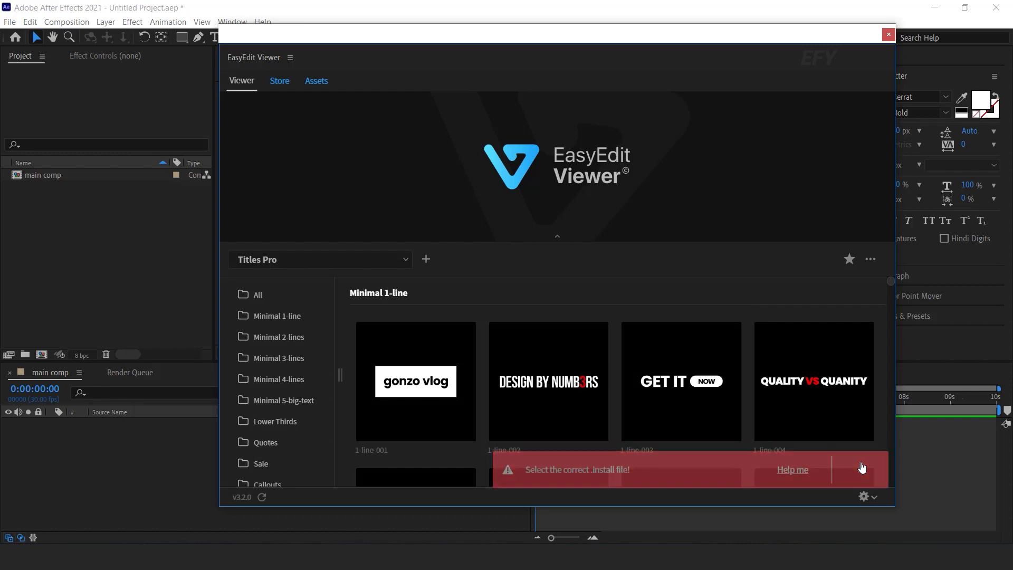
click(395, 267)
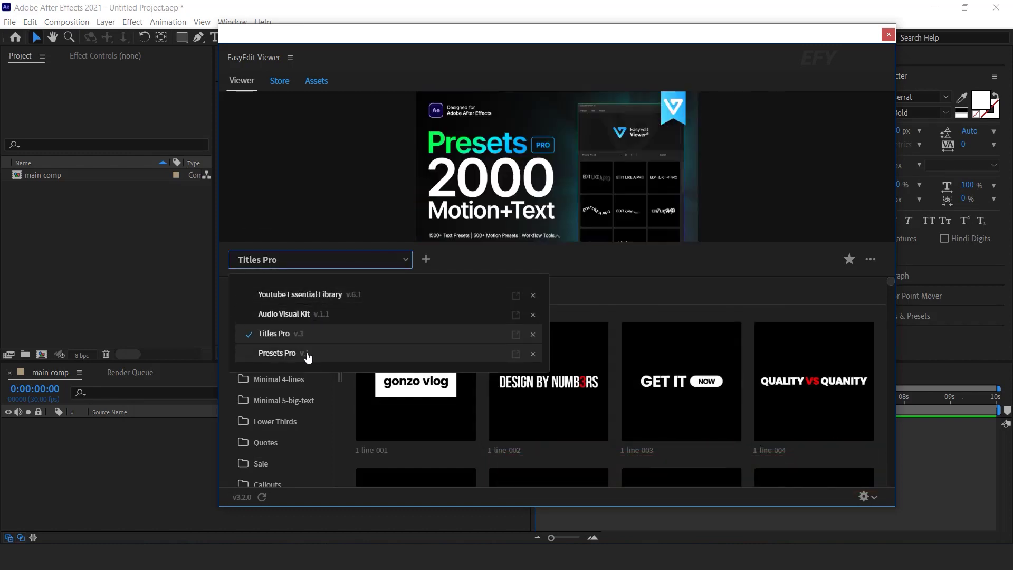
click(287, 334)
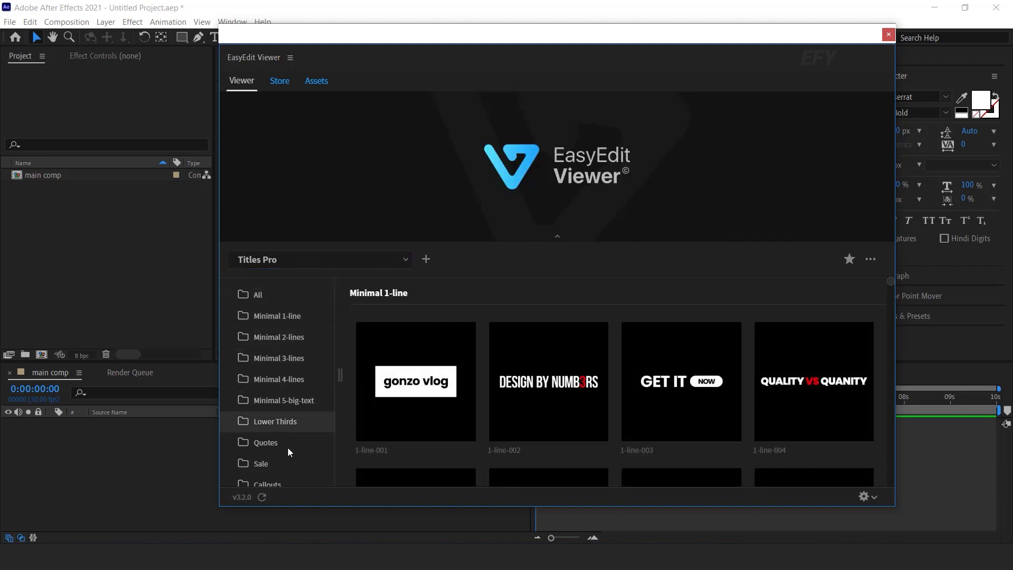
scroll(287, 473, down, 5)
scroll(305, 439, up, 4)
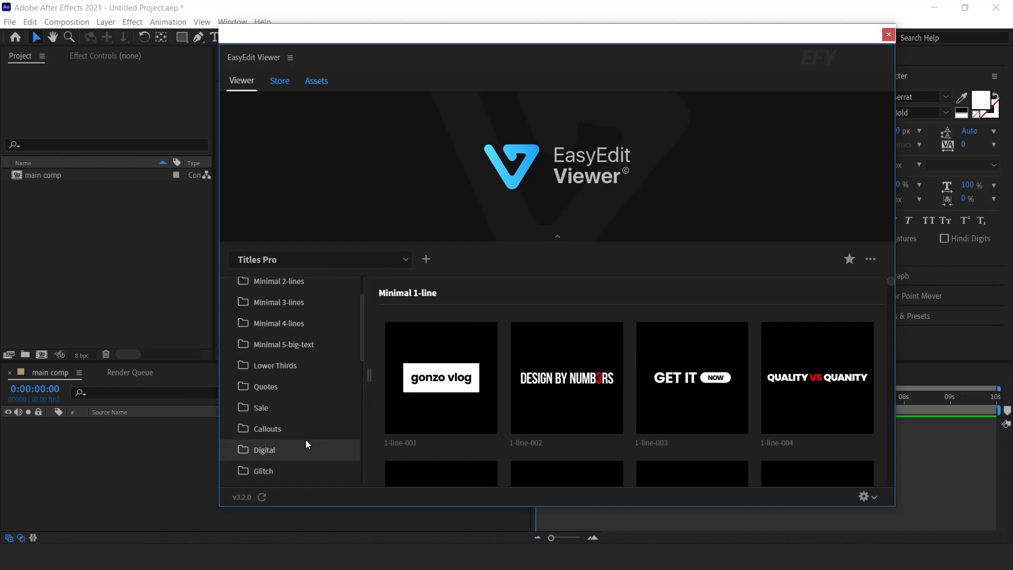
scroll(305, 439, up, 3)
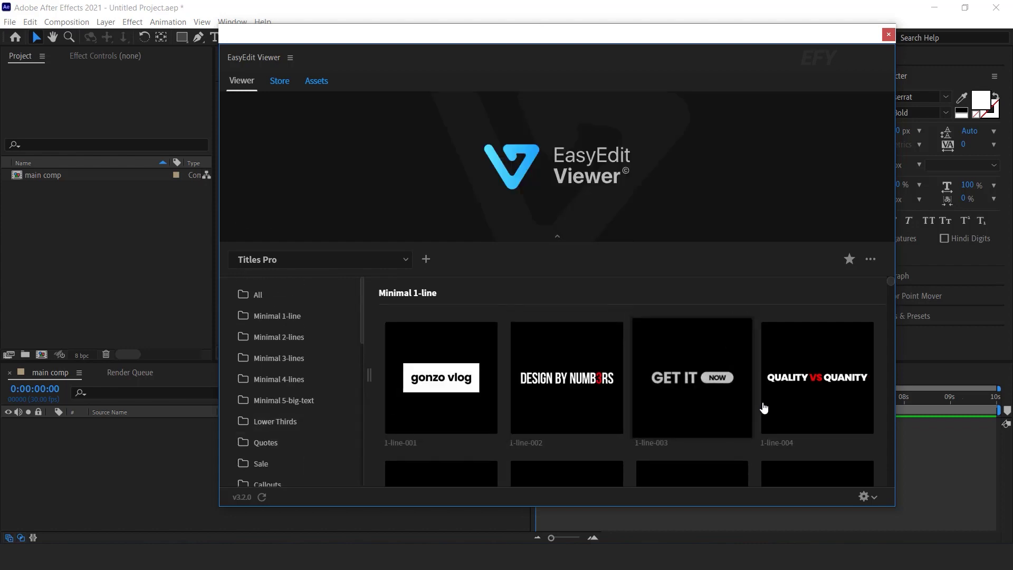
scroll(764, 409, down, 6)
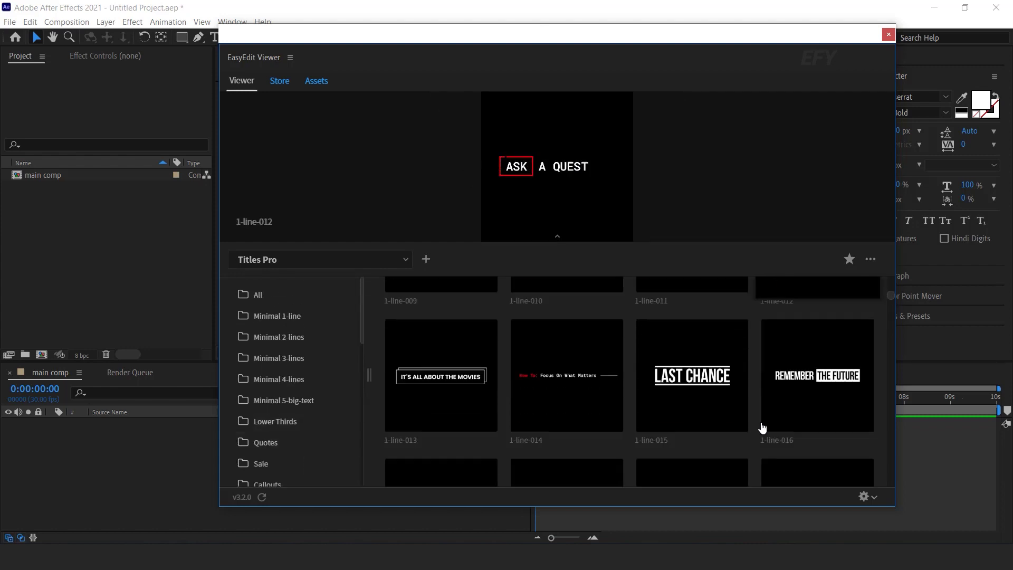
scroll(762, 427, down, 6)
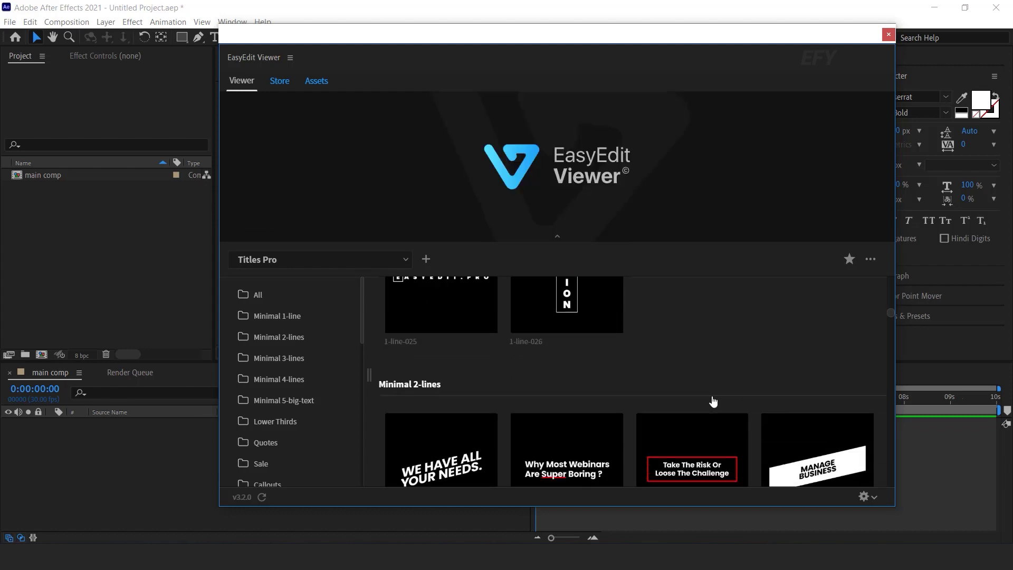
scroll(713, 402, down, 12)
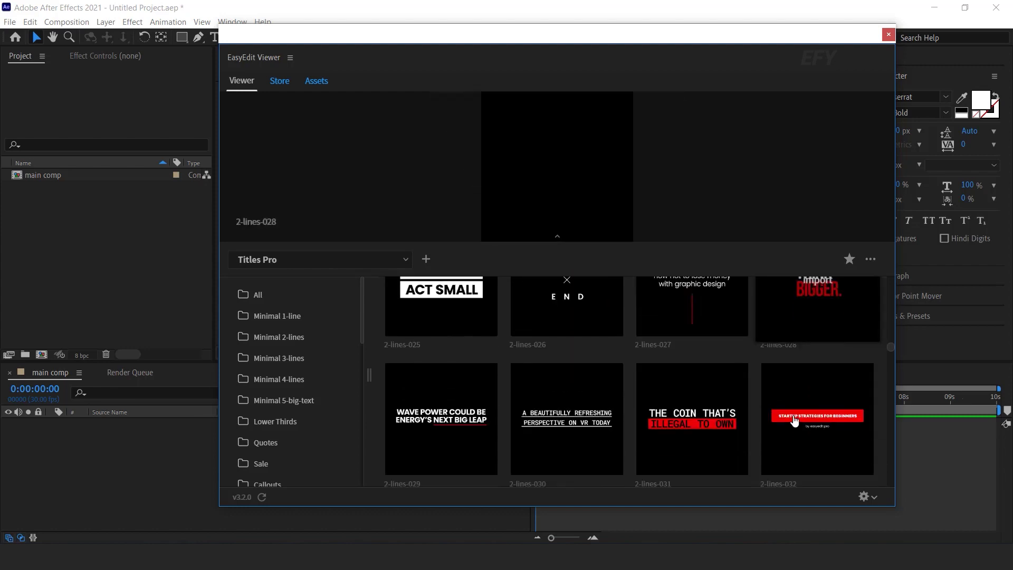
scroll(794, 420, down, 3)
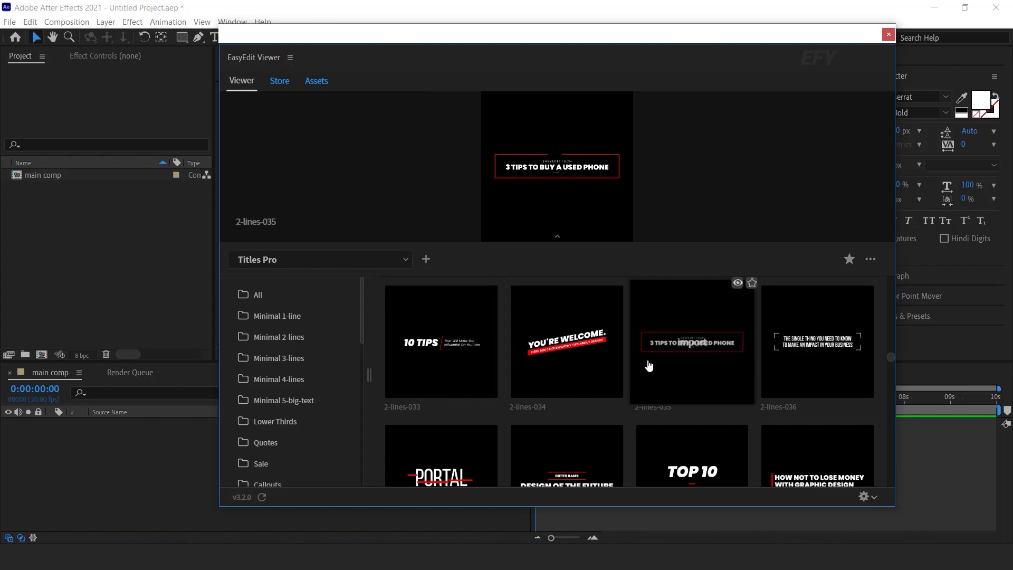
scroll(649, 365, up, 12)
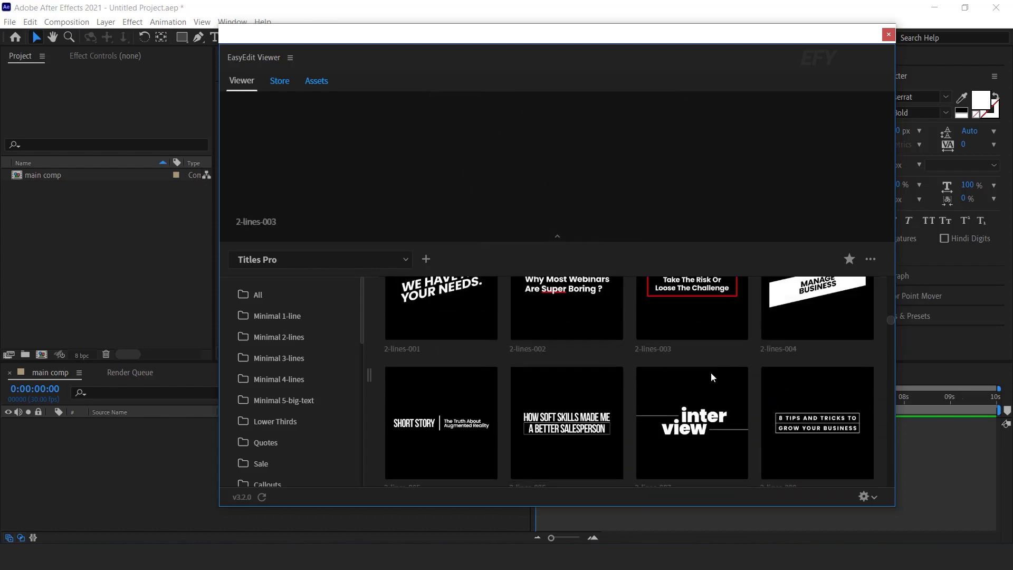
scroll(632, 354, up, 8)
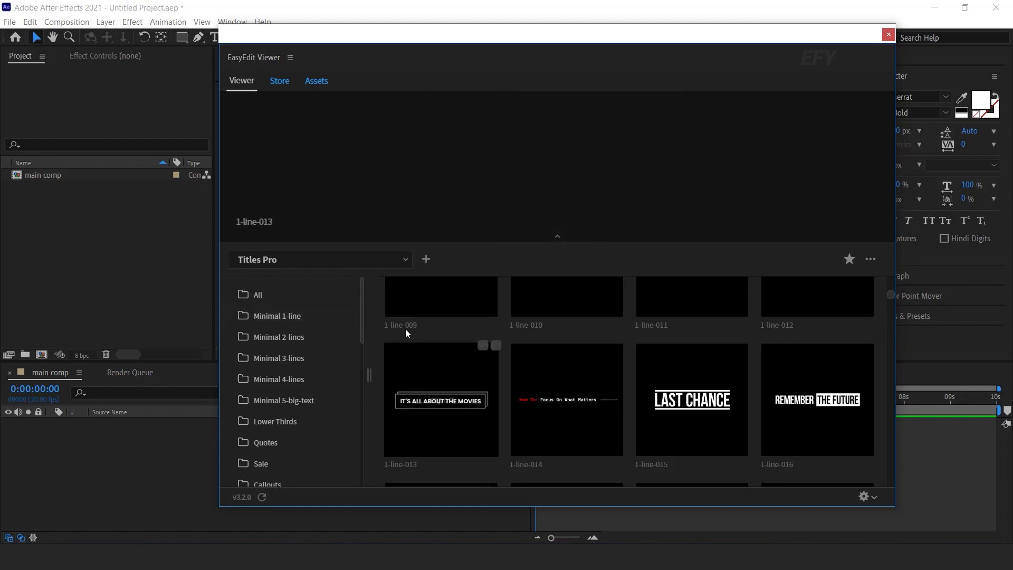
scroll(506, 392, up, 6)
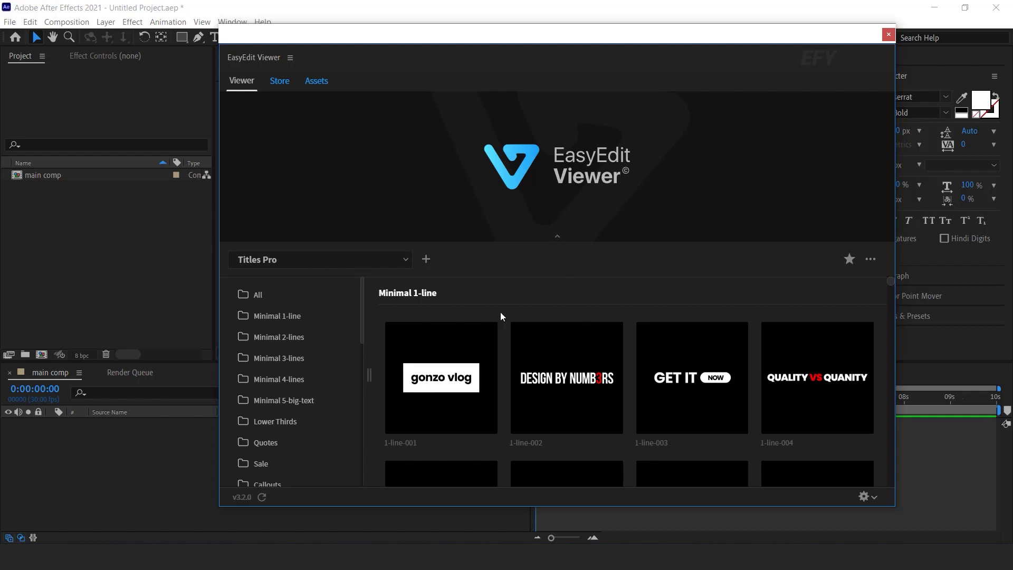
mouse_move(447, 396)
mouse_move(560, 397)
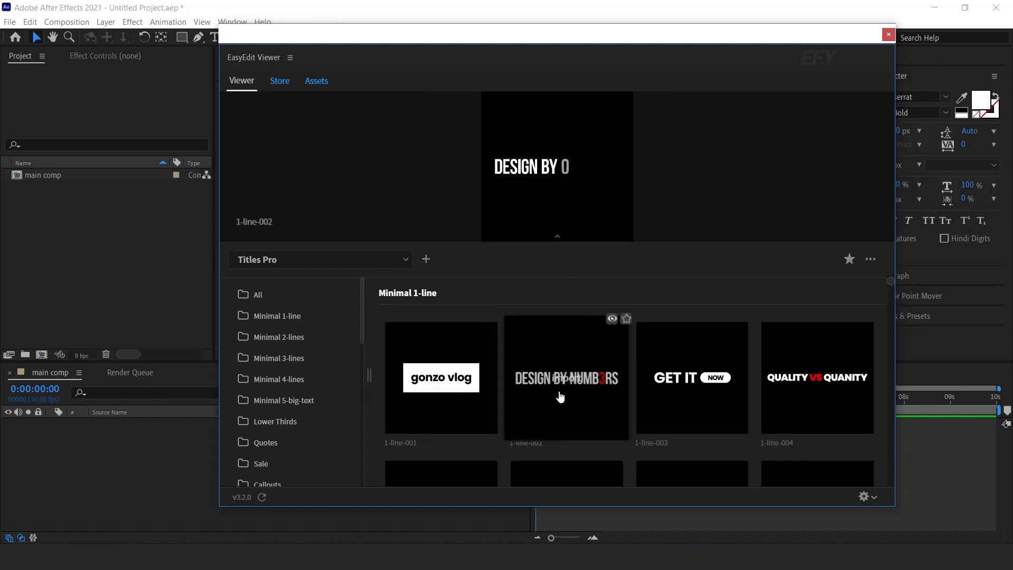
mouse_move(689, 390)
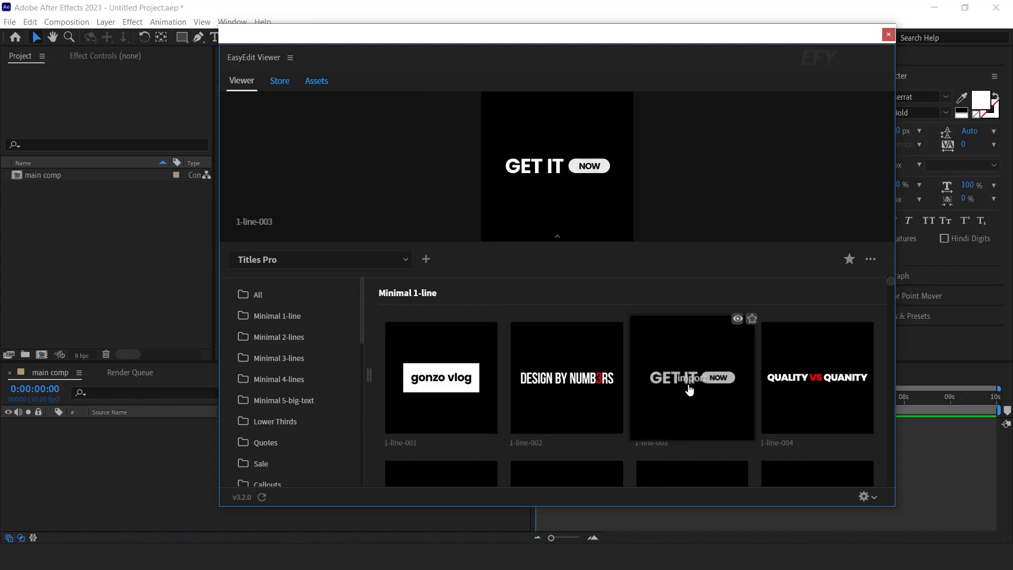
mouse_move(804, 386)
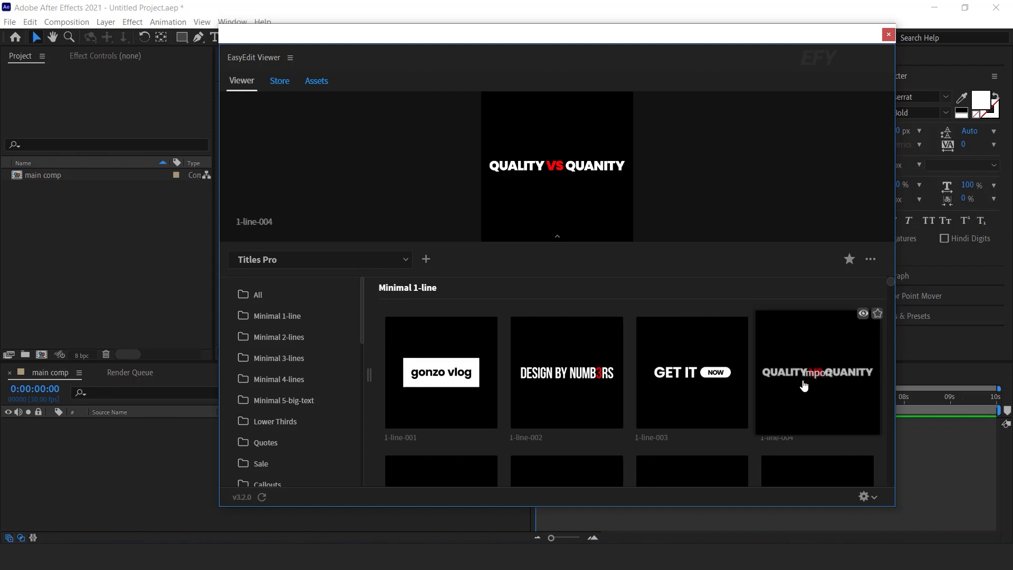
scroll(433, 377, down, 3)
mouse_move(433, 376)
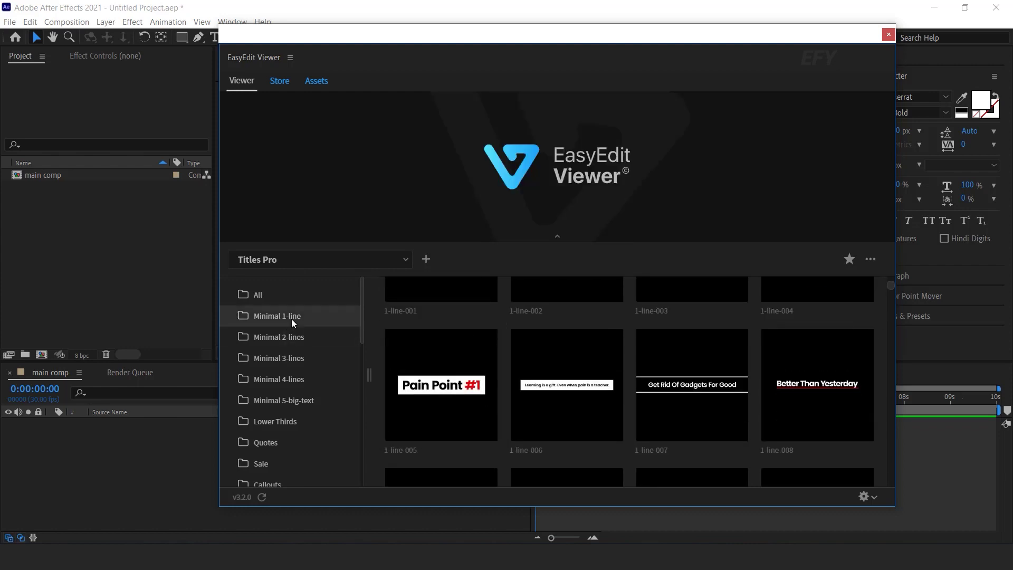
Browse the Minimal 1-line, Lower Thirds, Quotes and Sale template categories
scroll(298, 329, down, 3)
scroll(303, 339, up, 3)
click(309, 313)
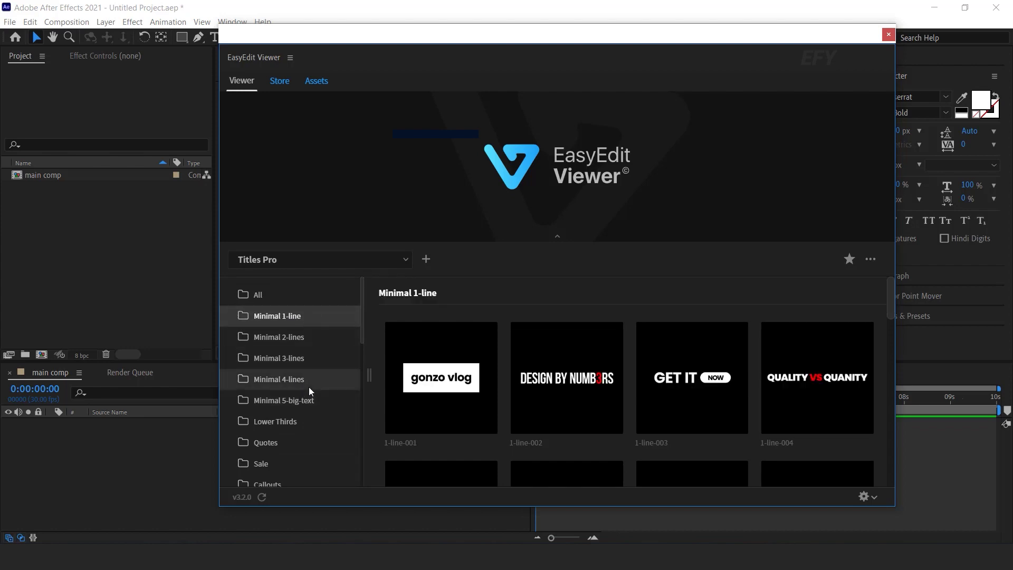
scroll(308, 387, down, 3)
click(274, 356)
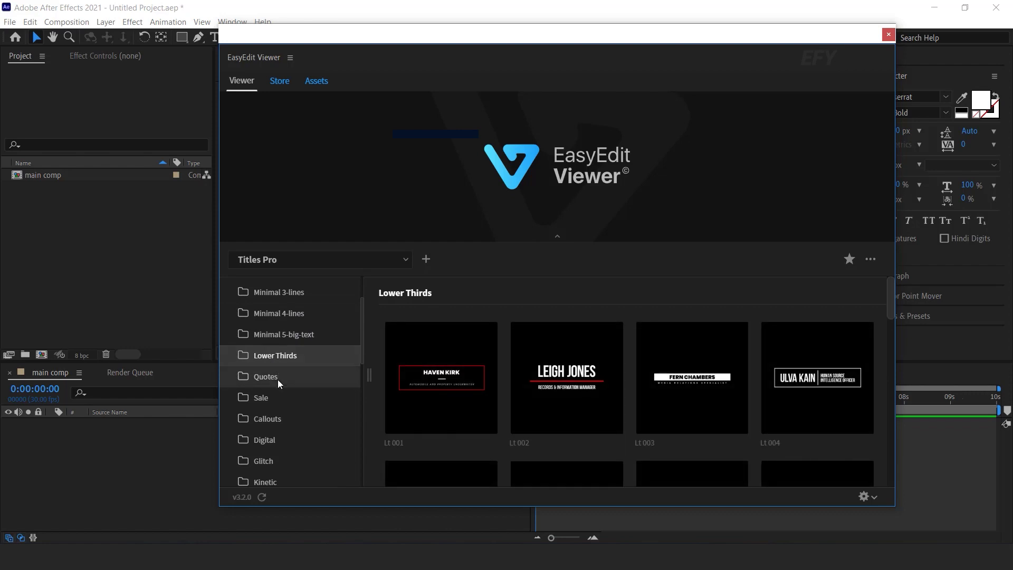
click(277, 378)
click(278, 398)
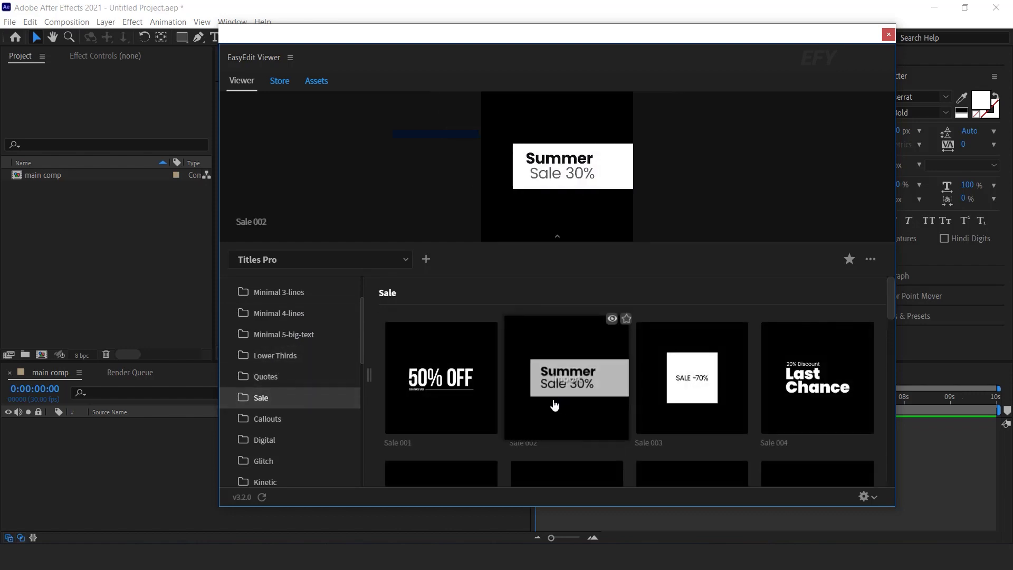
Preview templates in the Digital, Glitch and Kinetic categories
scroll(289, 374, down, 1)
click(289, 375)
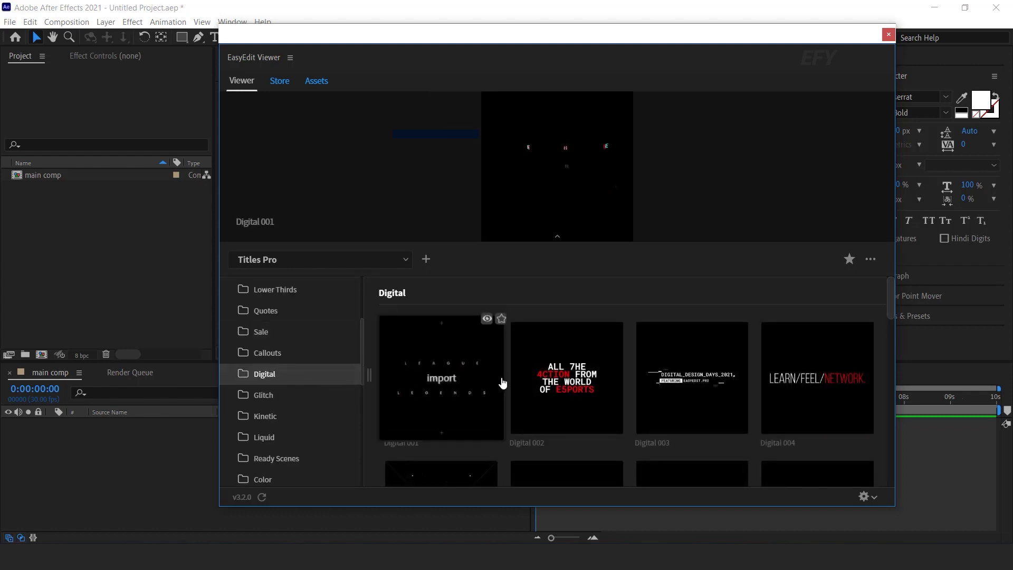
mouse_move(567, 389)
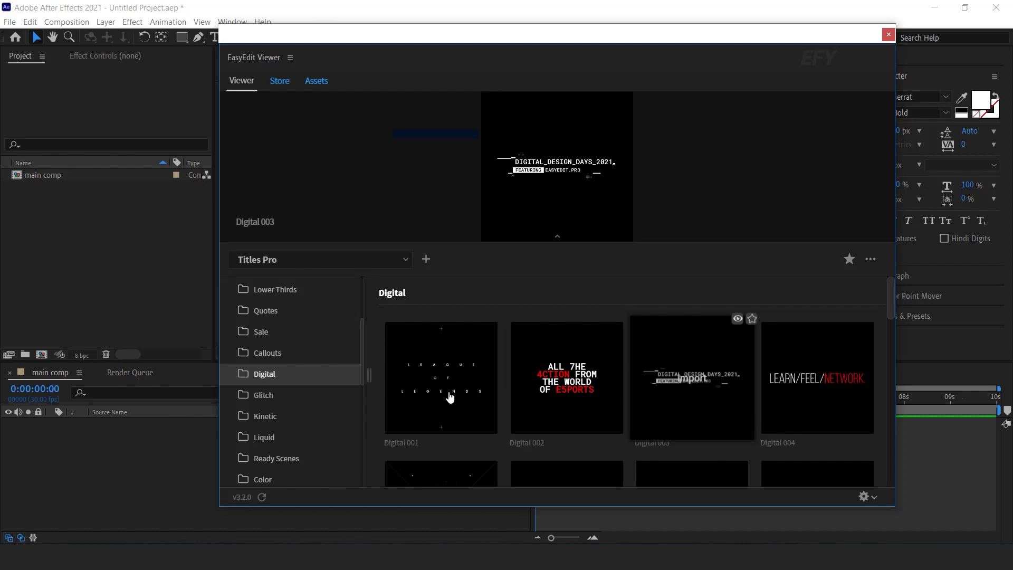
click(267, 394)
mouse_move(480, 409)
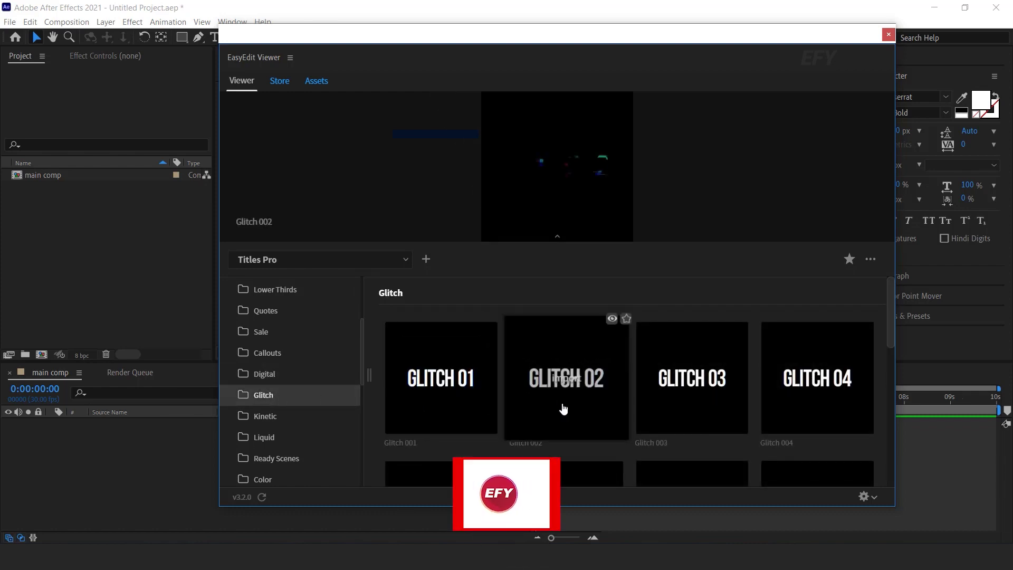
mouse_move(687, 409)
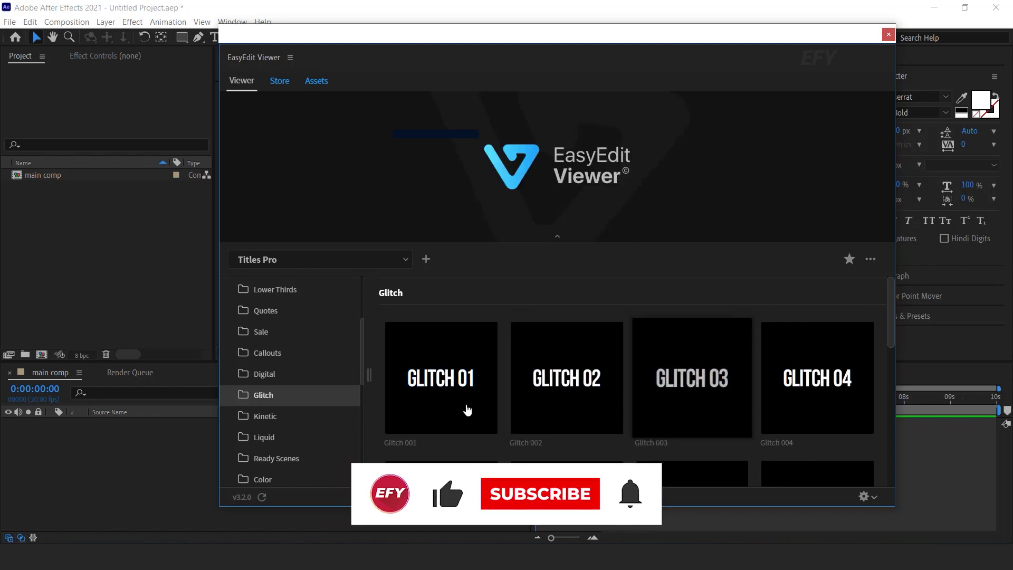
click(315, 421)
Browse Fashion, Sports and Cinematic, ending on the scrolled Countdowns grid
scroll(297, 393, down, 2)
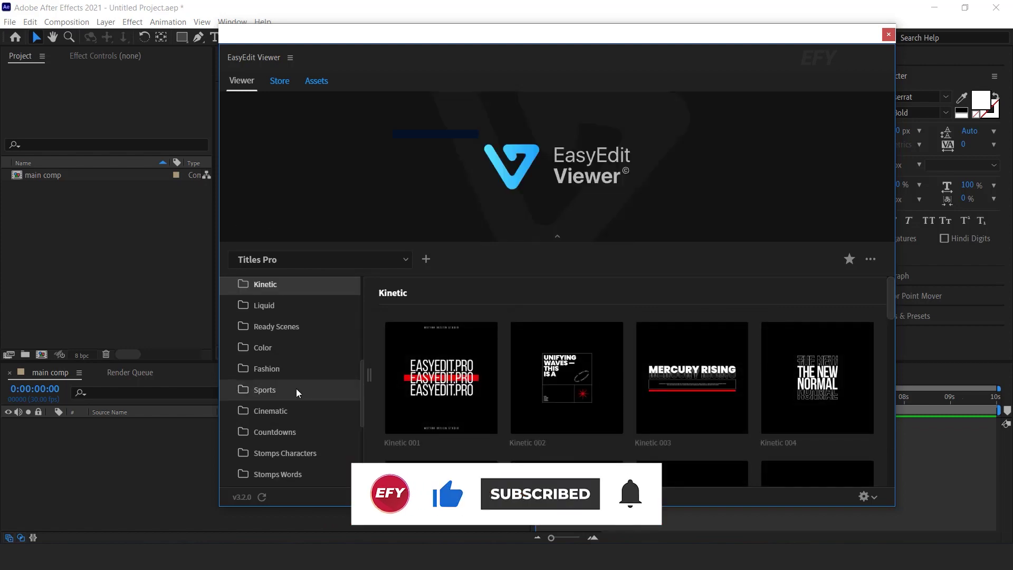
click(283, 373)
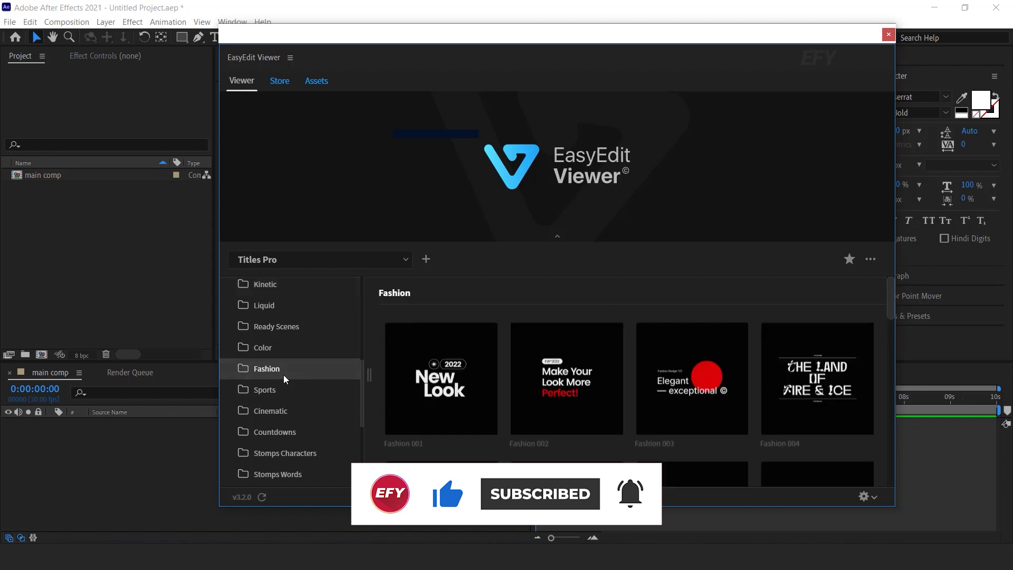
mouse_move(604, 398)
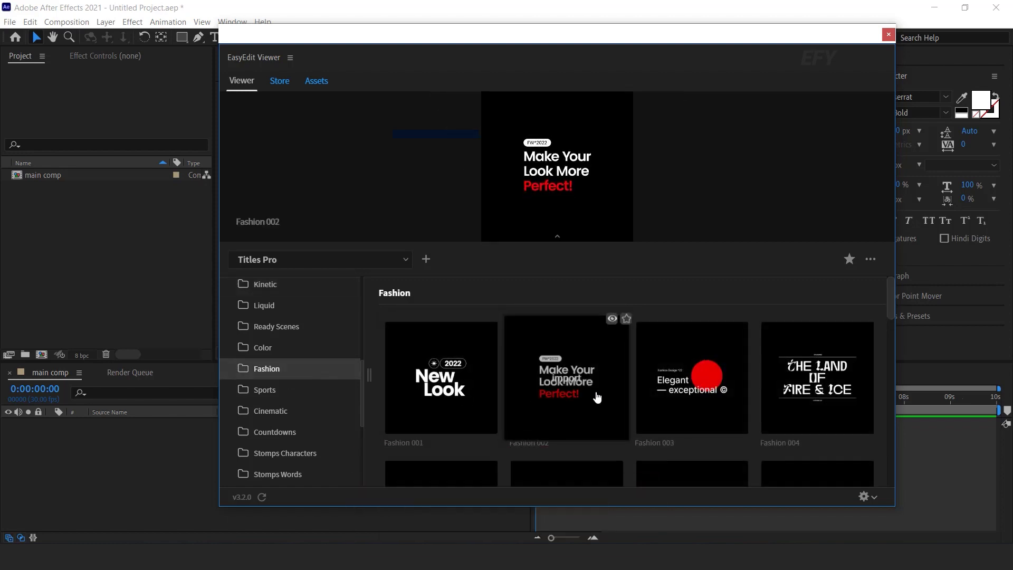
click(277, 391)
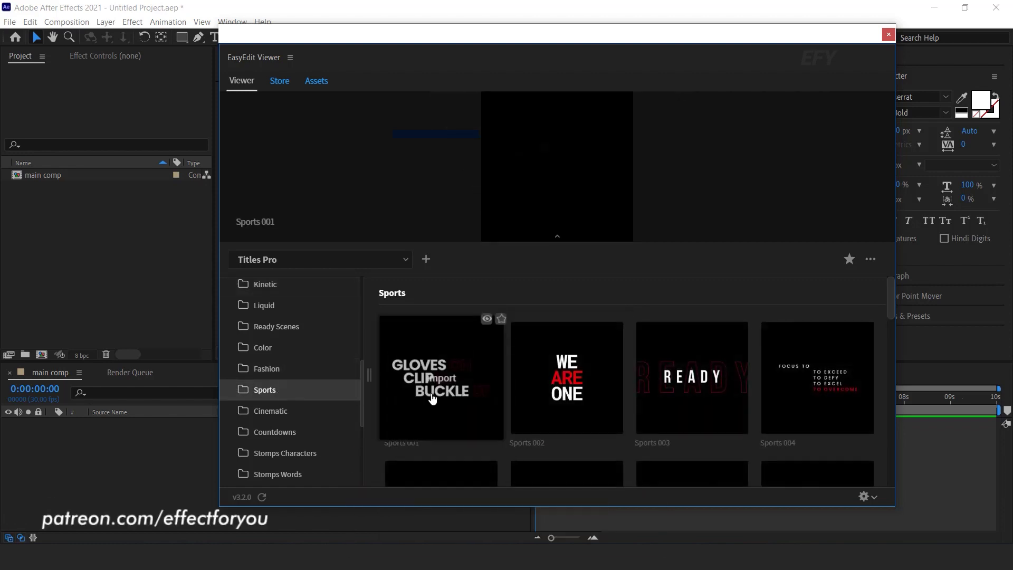
mouse_move(583, 399)
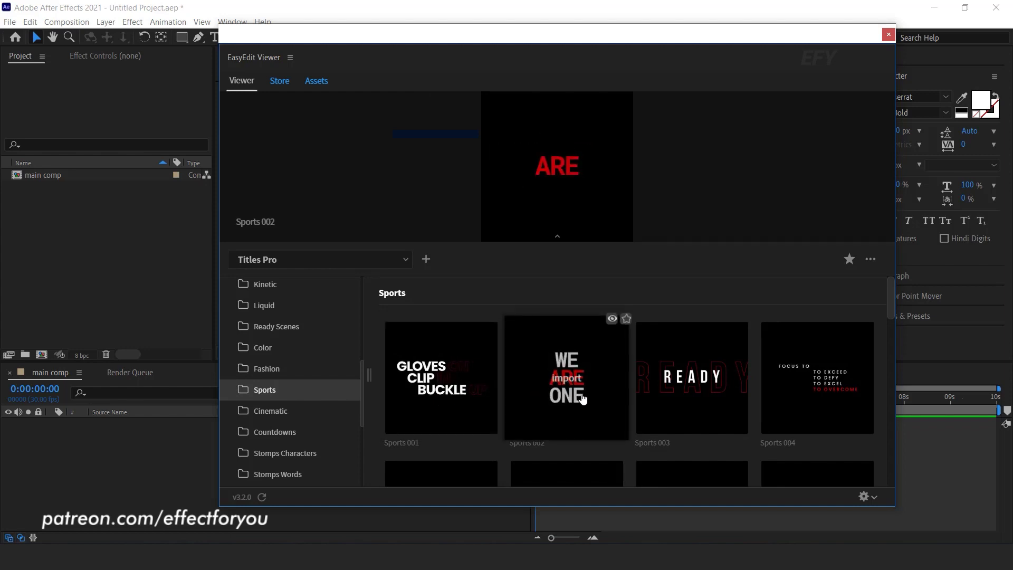
click(272, 410)
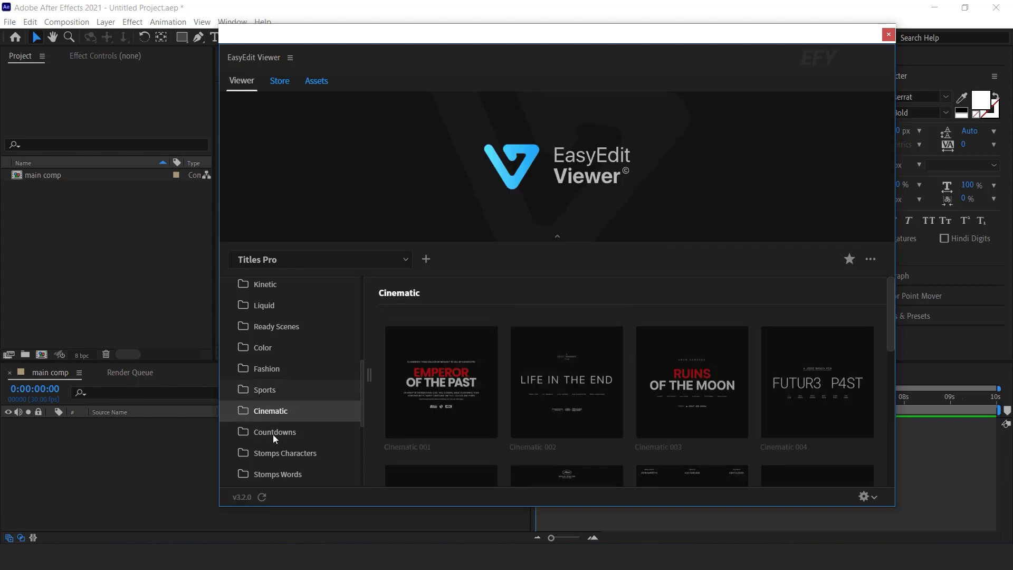
click(273, 435)
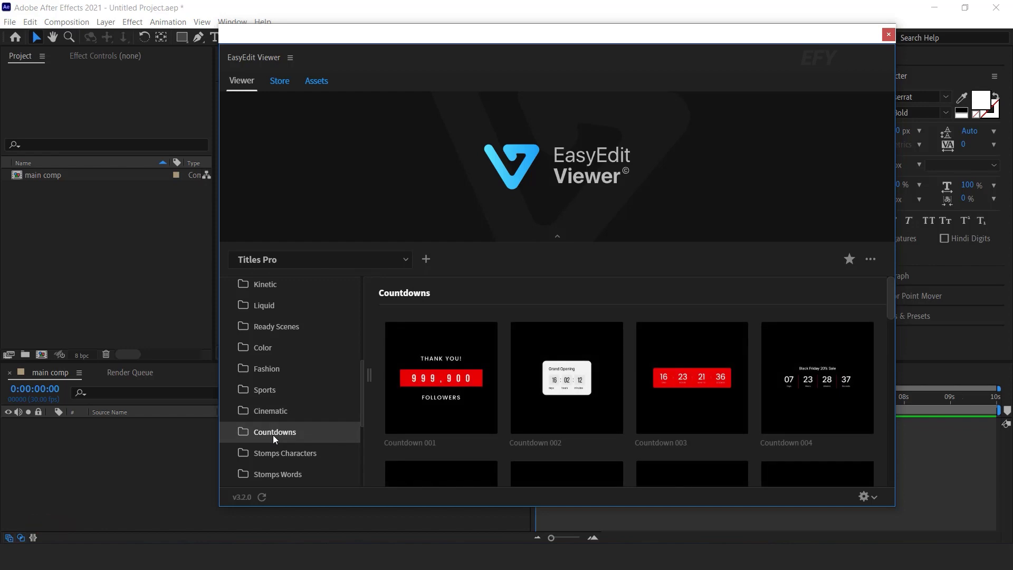
mouse_move(695, 403)
mouse_move(841, 393)
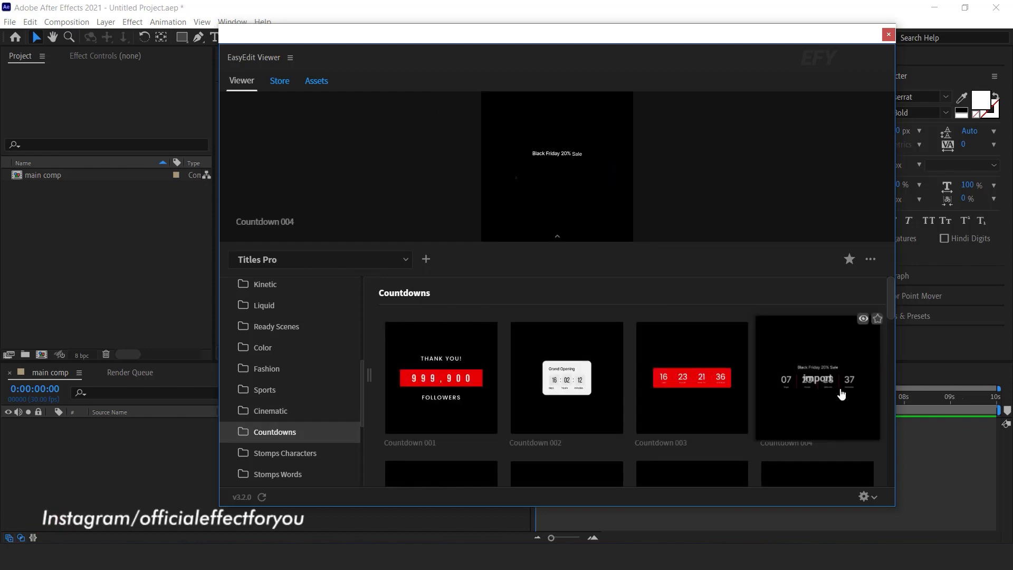
scroll(837, 399, down, 2)
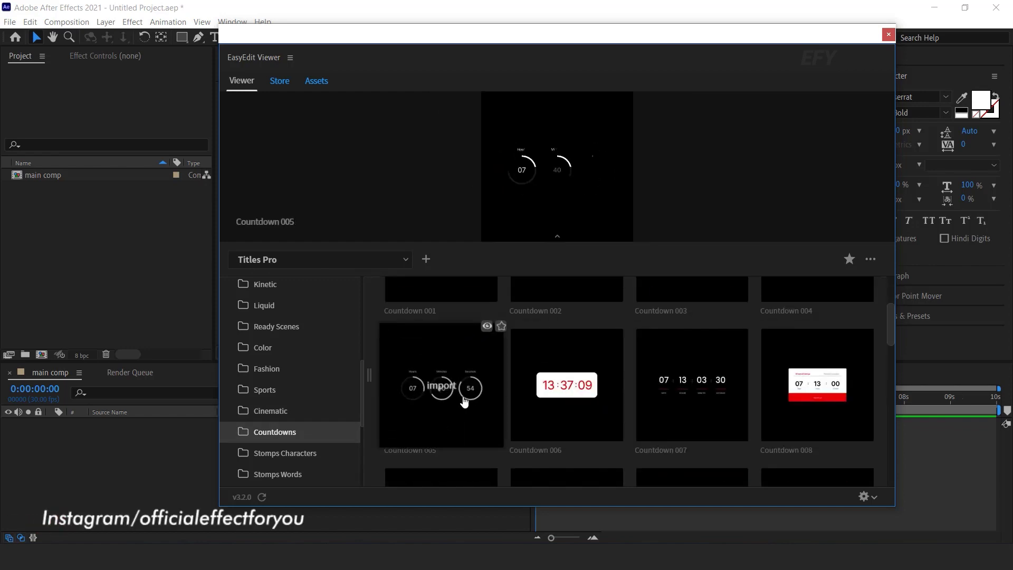
Show the Backgrounds Gradients Light, then Gradients Dark templates
scroll(316, 427, down, 3)
click(294, 447)
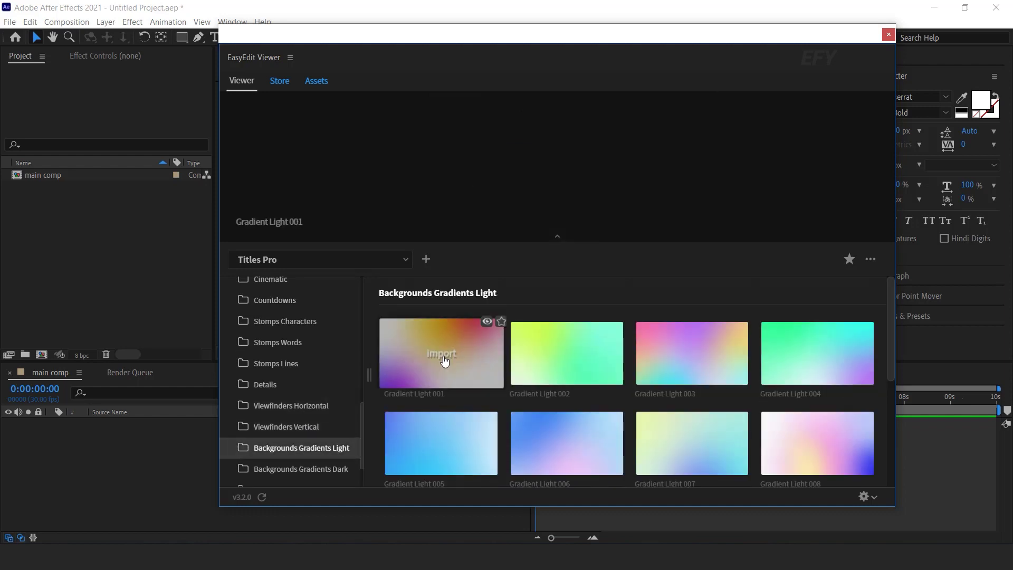
mouse_move(580, 360)
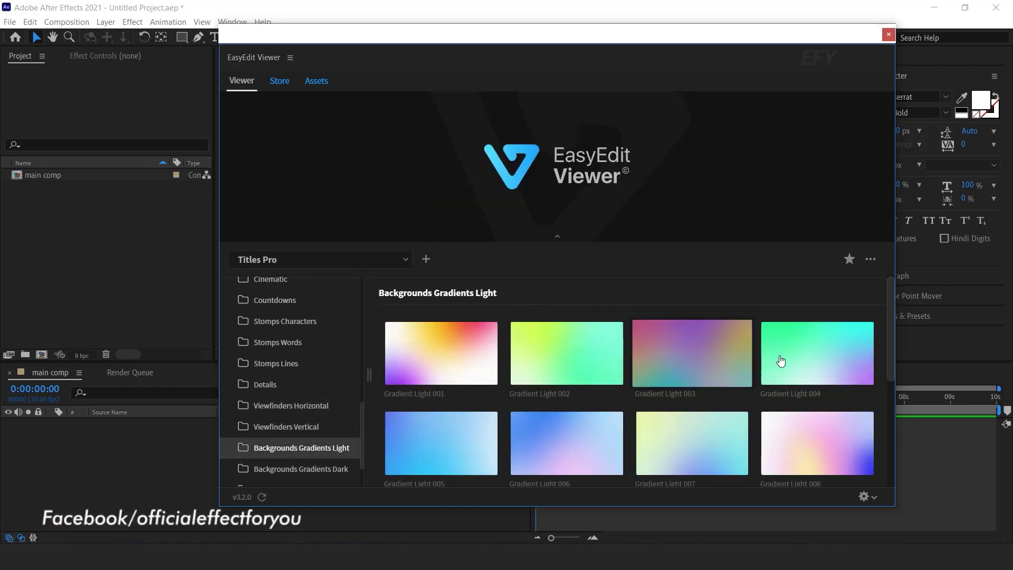
scroll(280, 458, down, 2)
click(308, 417)
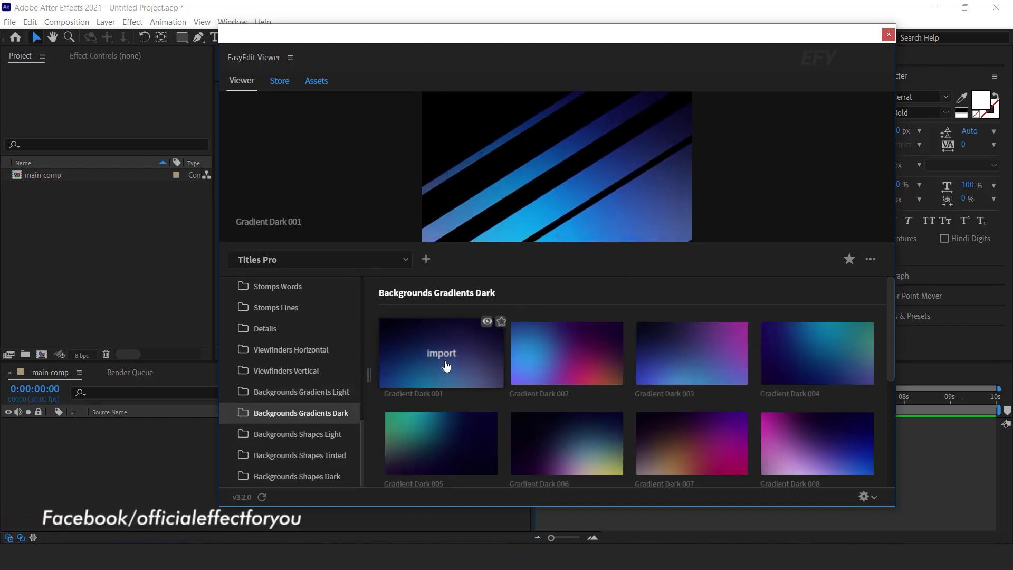
scroll(309, 429, up, 5)
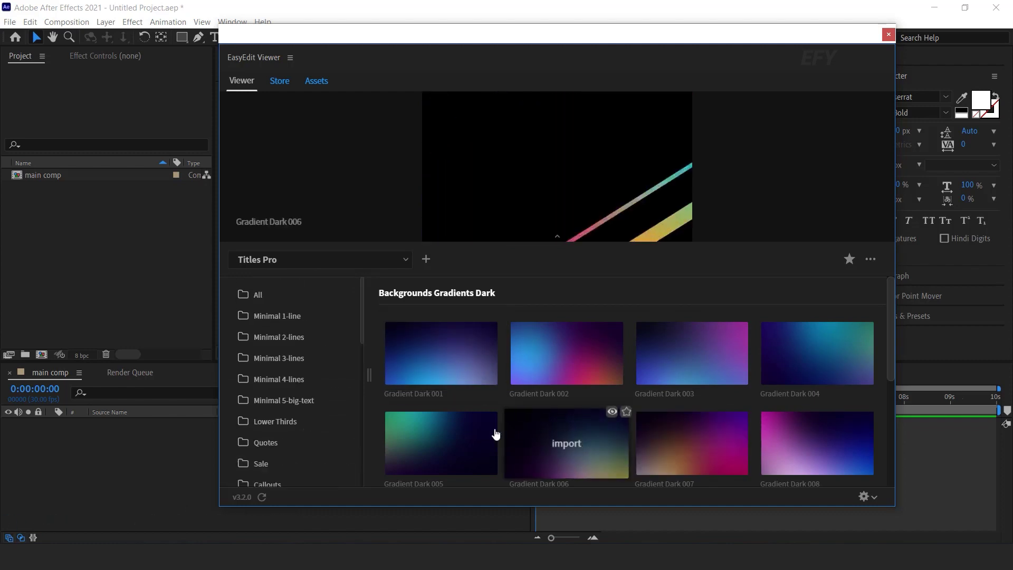
Star Gradient Dark 001, then unstar it in the Favorites view and leave Favorites
click(502, 323)
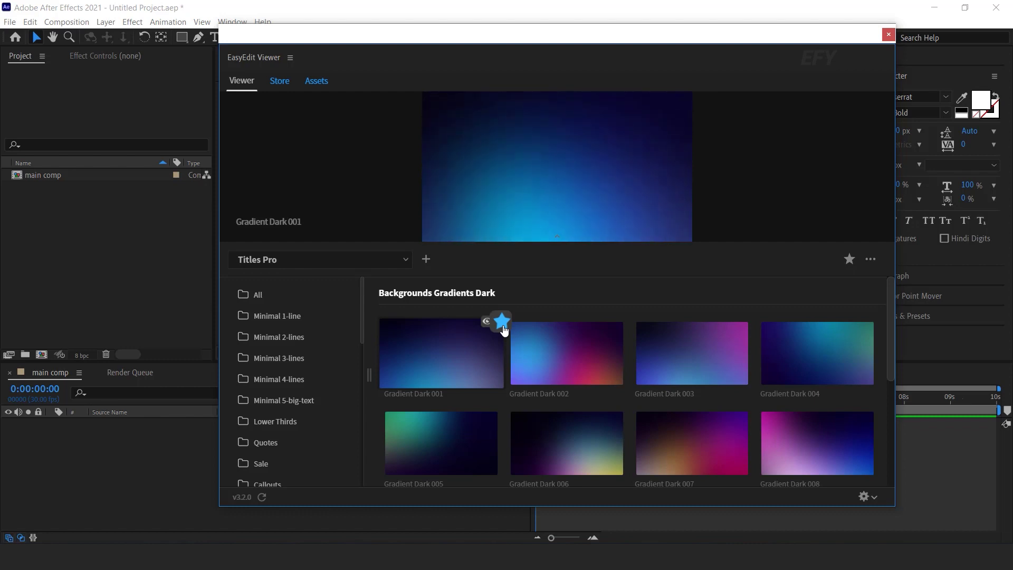
click(502, 322)
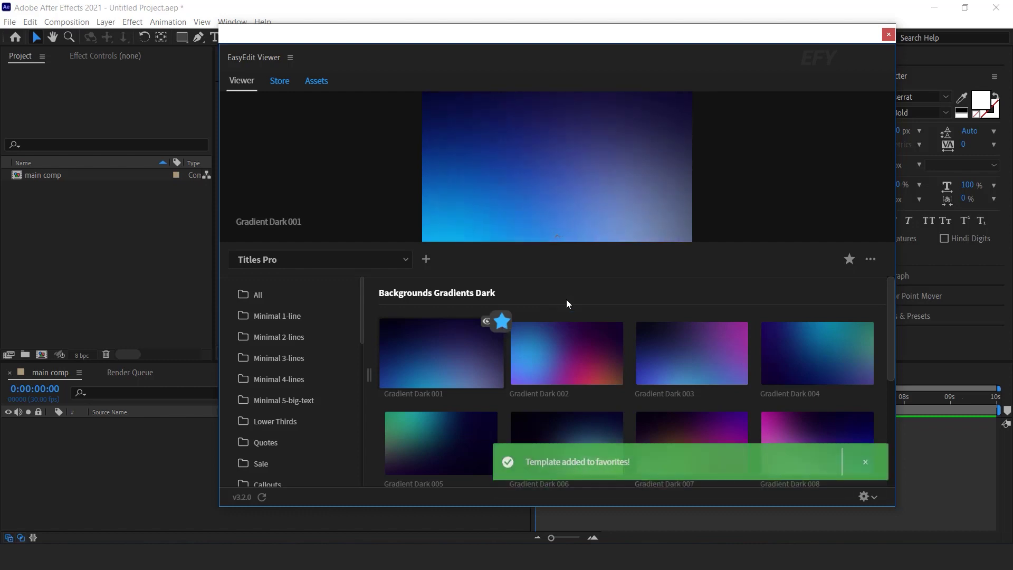
click(850, 259)
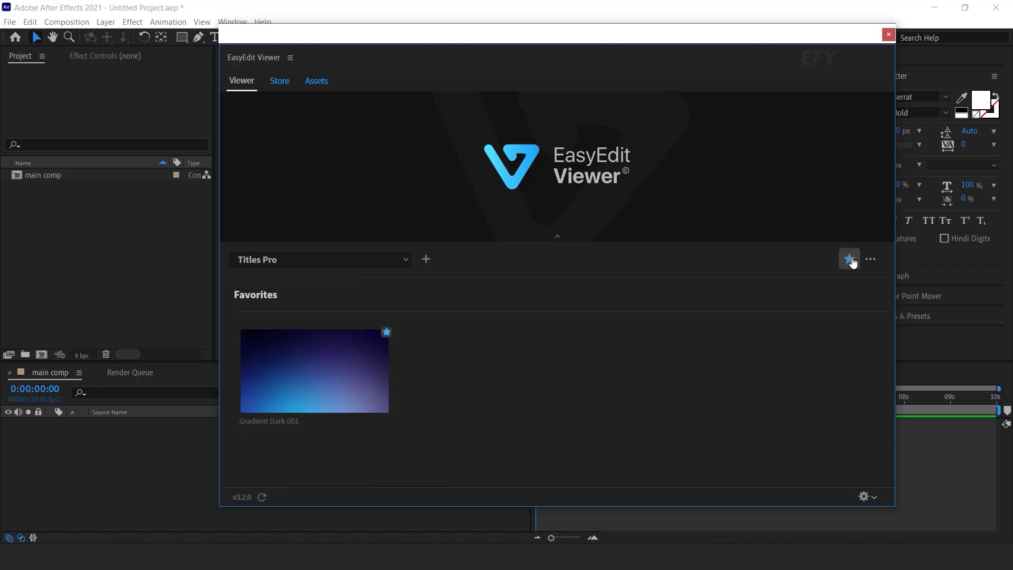
mouse_move(284, 372)
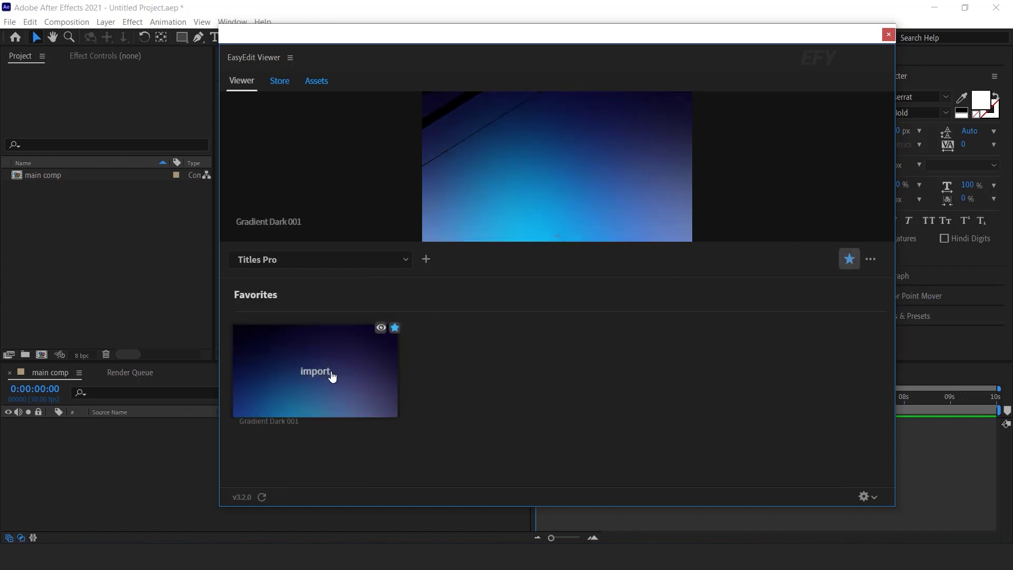
click(396, 329)
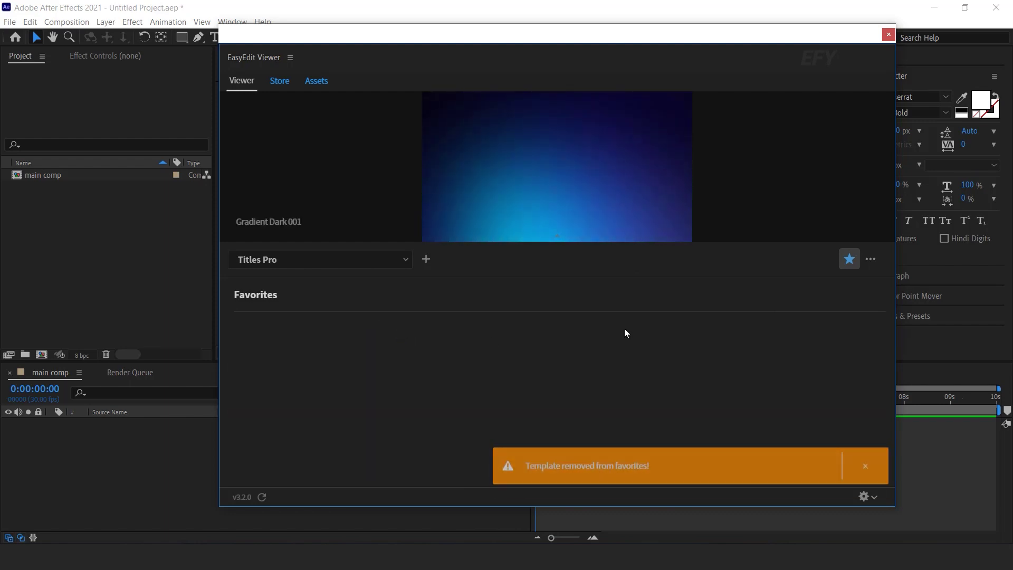
click(849, 260)
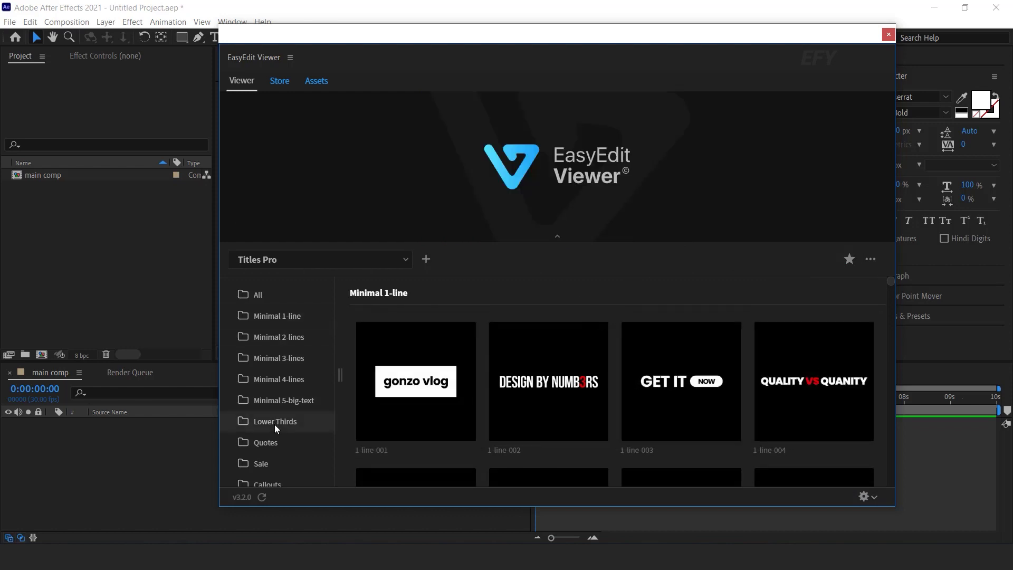
Step through Minimal 2-lines and Minimal 1-line to reach the Minimal 4-lines templates
scroll(273, 453, down, 2)
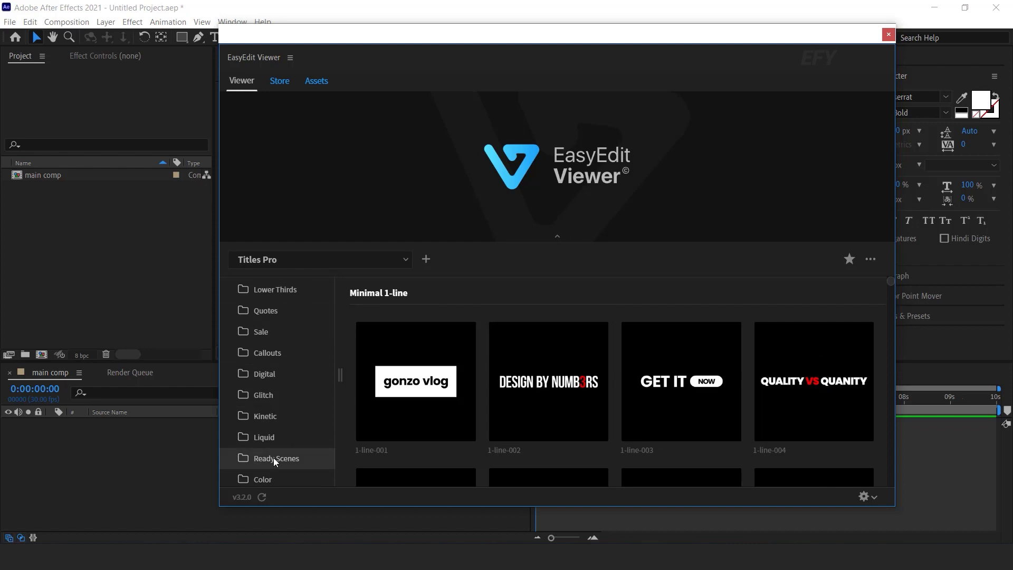
scroll(273, 457, up, 3)
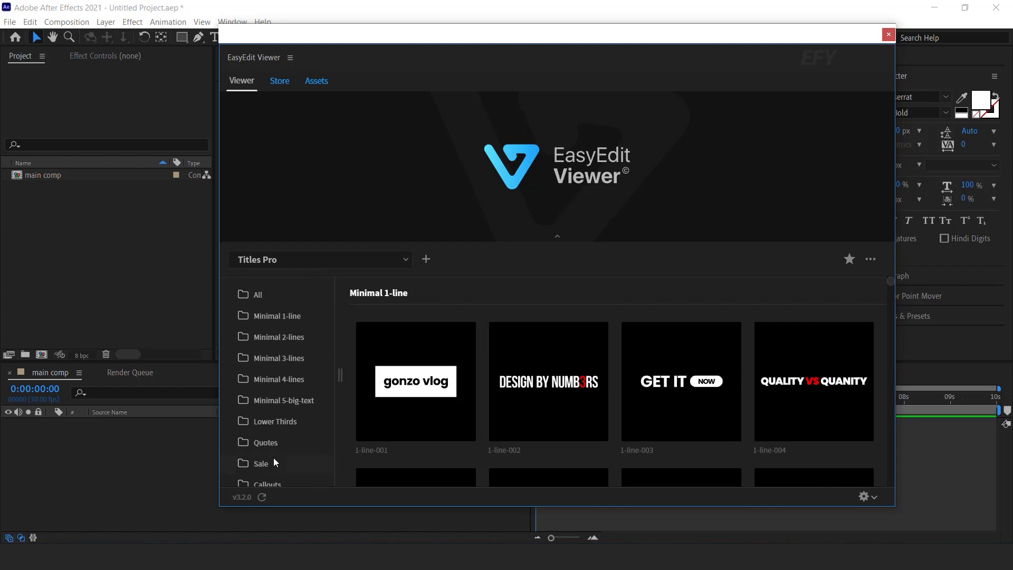
click(285, 340)
click(280, 315)
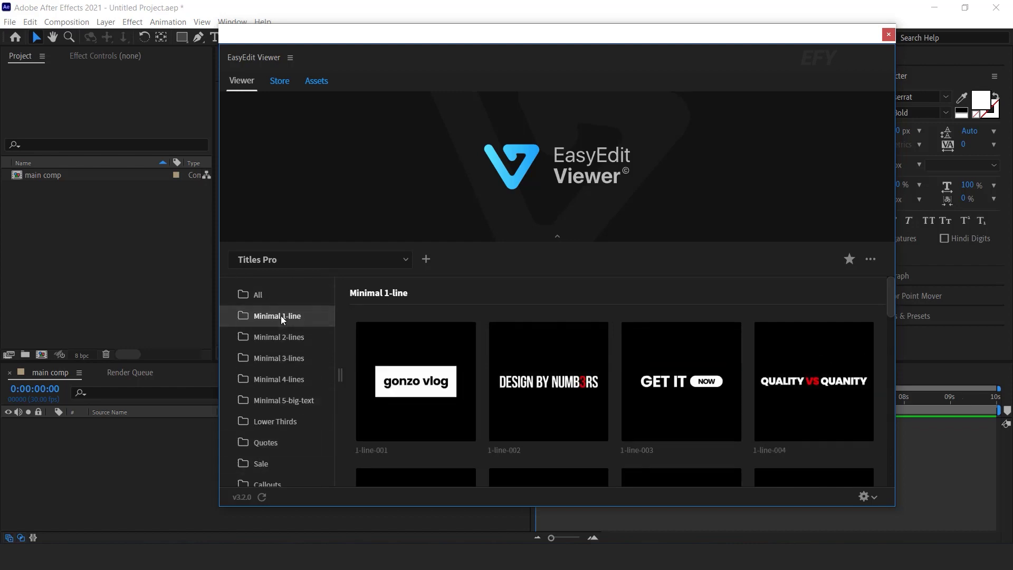
click(283, 381)
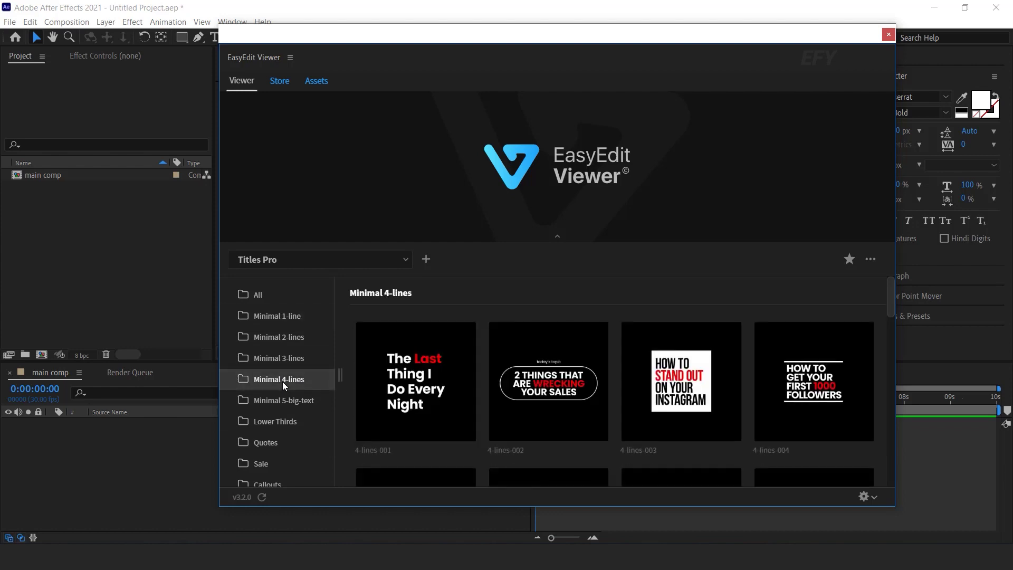
Import 4-lines-001 into main comp, move the viewer aside, widen the composition view, and preview
mouse_move(413, 387)
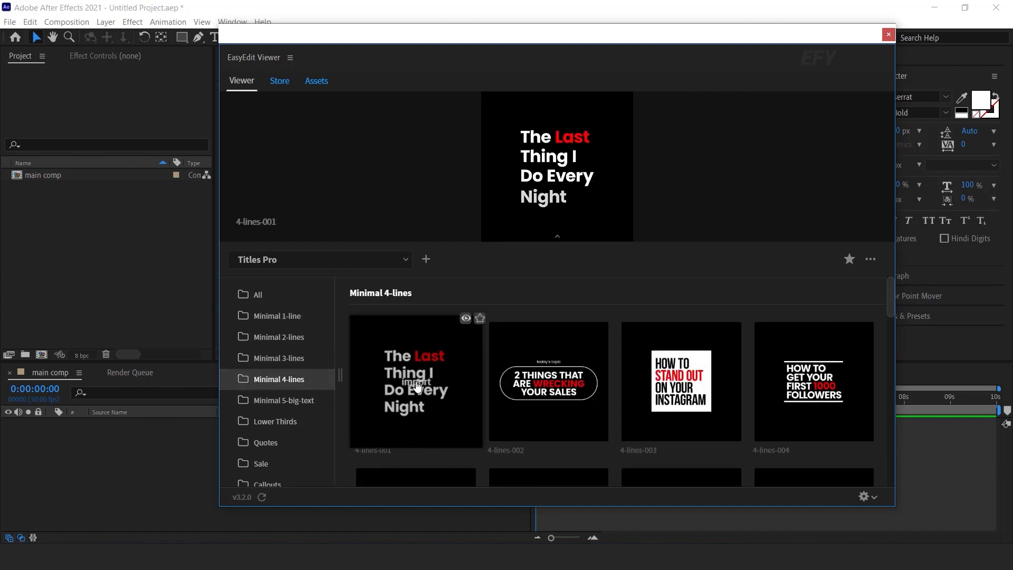
click(415, 385)
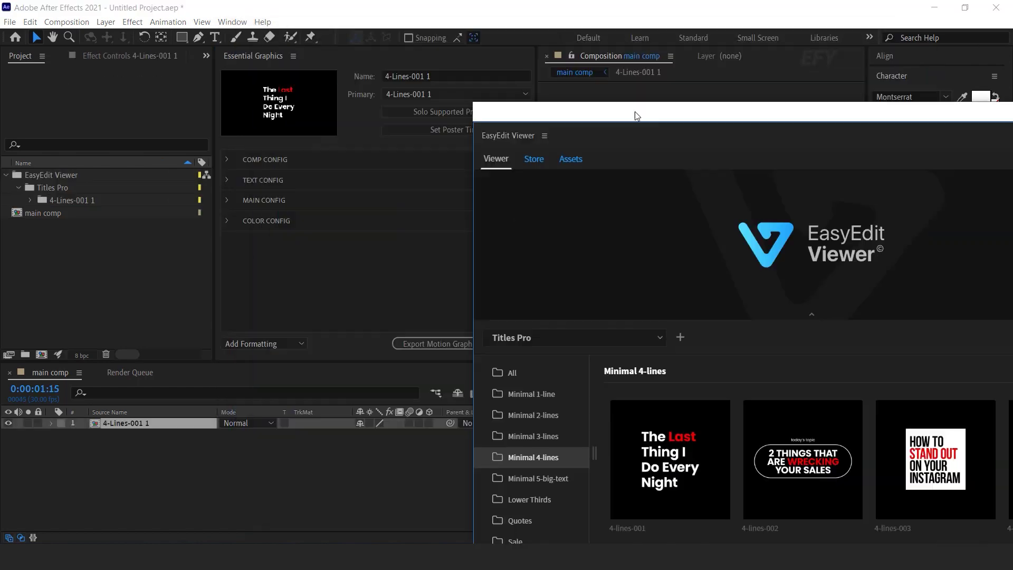
drag(634, 112, 958, 51)
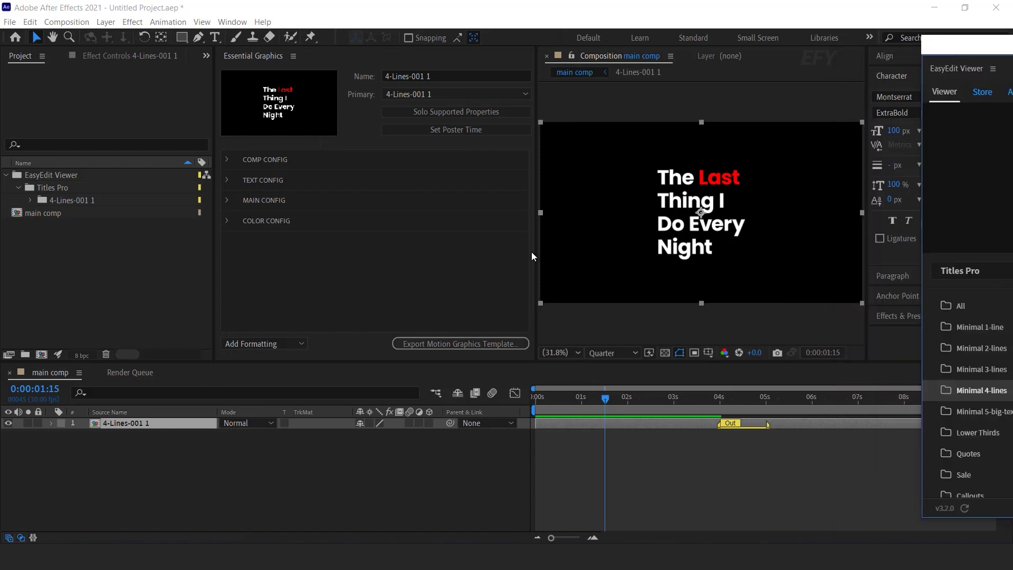
drag(532, 251, 446, 252)
key(space)
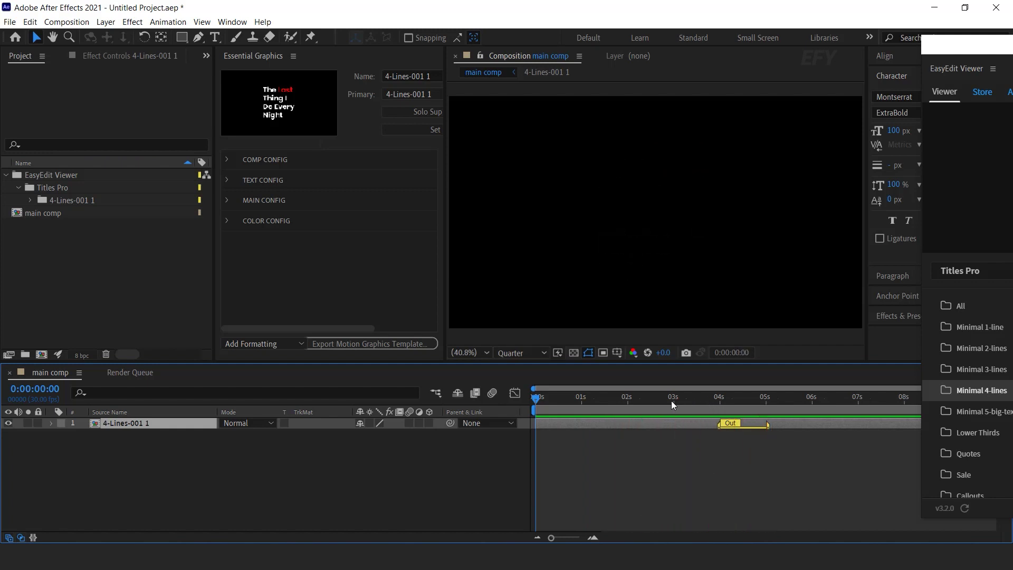
Preview the title and drag its Out marker earlier, toward 2 seconds
drag(671, 400, 710, 407)
key(space)
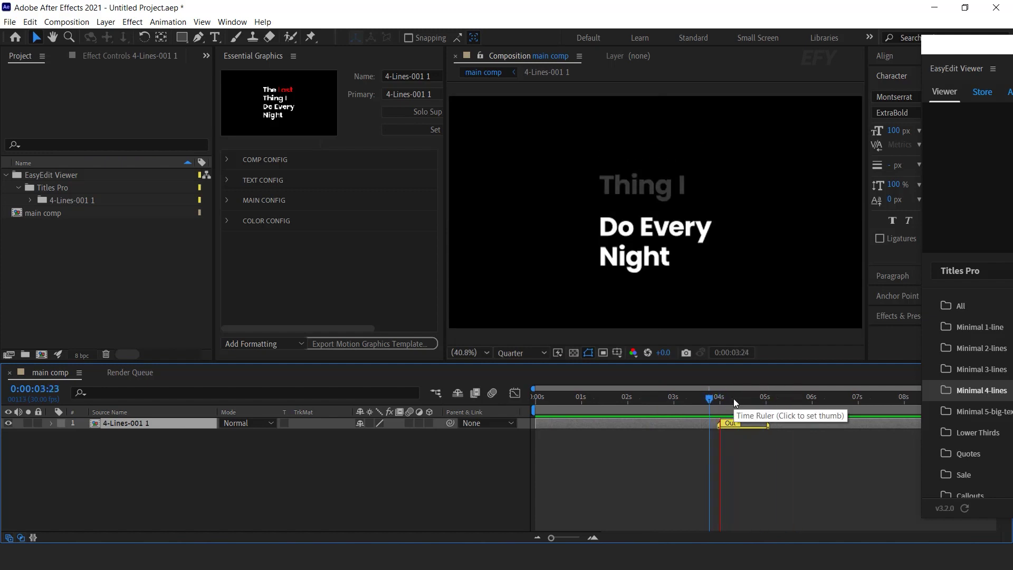
key(space)
click(614, 399)
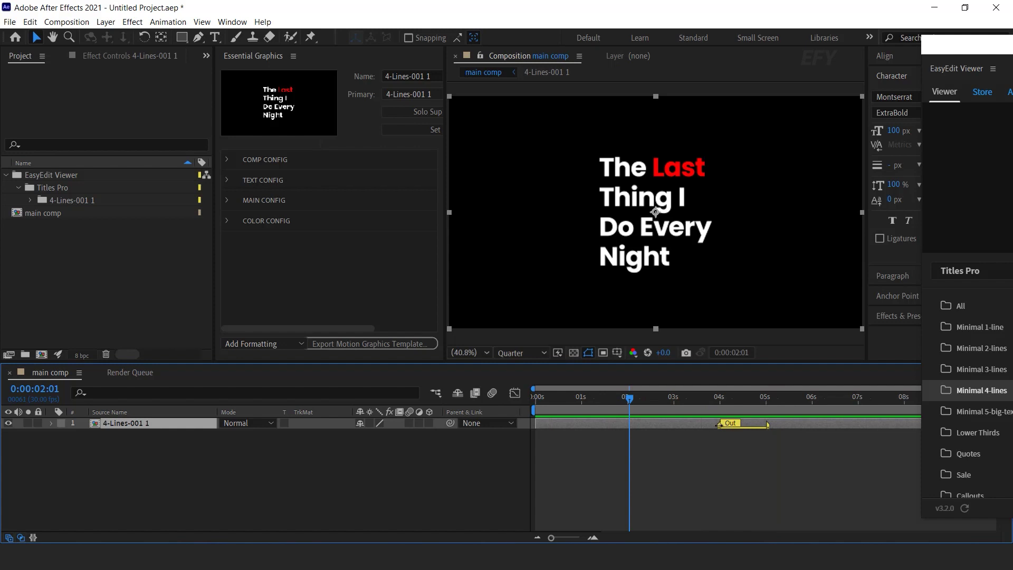
mouse_move(725, 423)
mouse_down()
mouse_move(590, 426)
mouse_move(633, 425)
mouse_move(602, 425)
mouse_up()
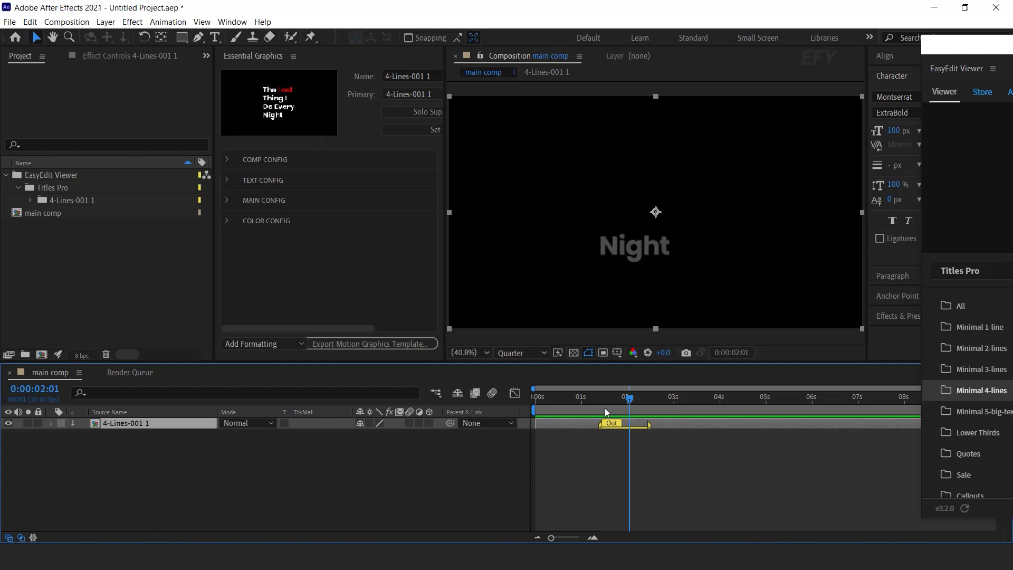
key(Home)
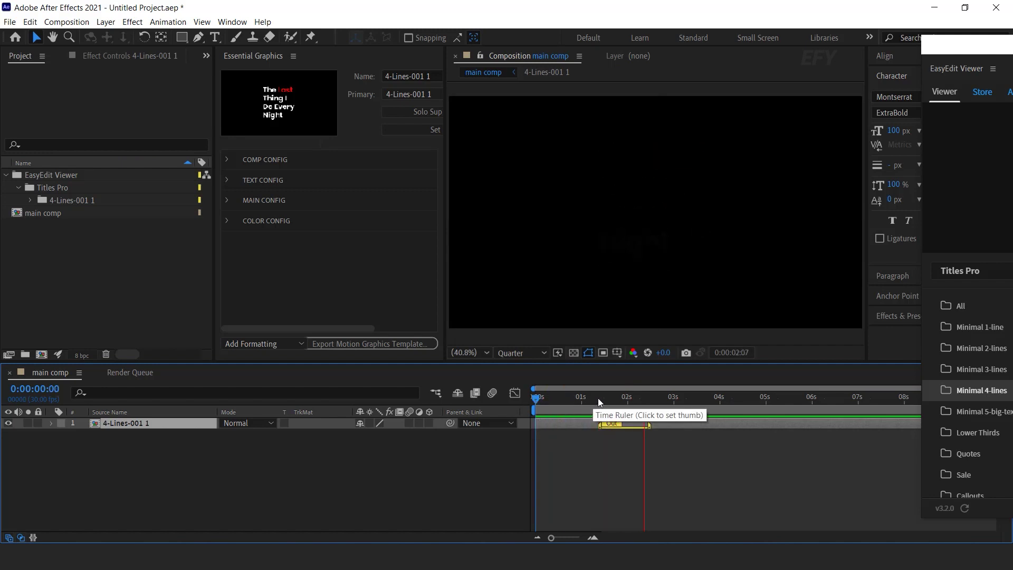
Scrub the exit animation, shorten the Out marker again, and preview the title
mouse_move(600, 400)
mouse_down()
mouse_move(632, 399)
mouse_move(691, 425)
mouse_up()
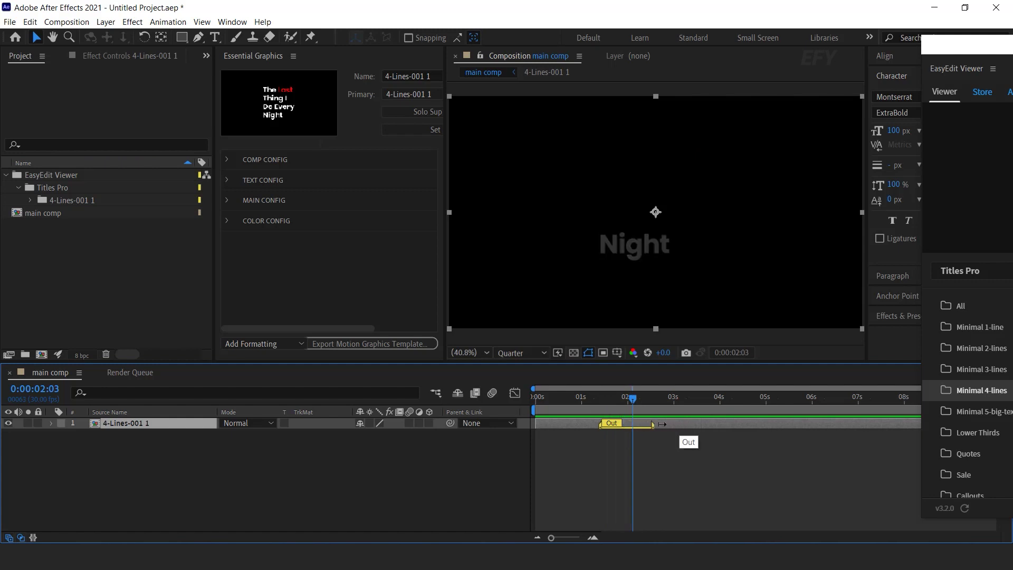
click(615, 399)
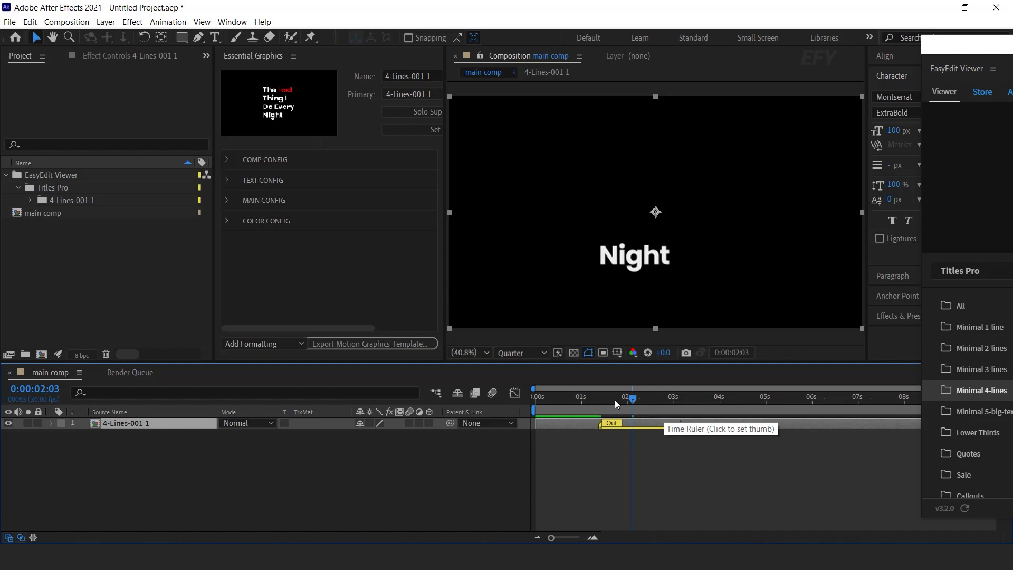
click(603, 400)
click(649, 400)
click(659, 408)
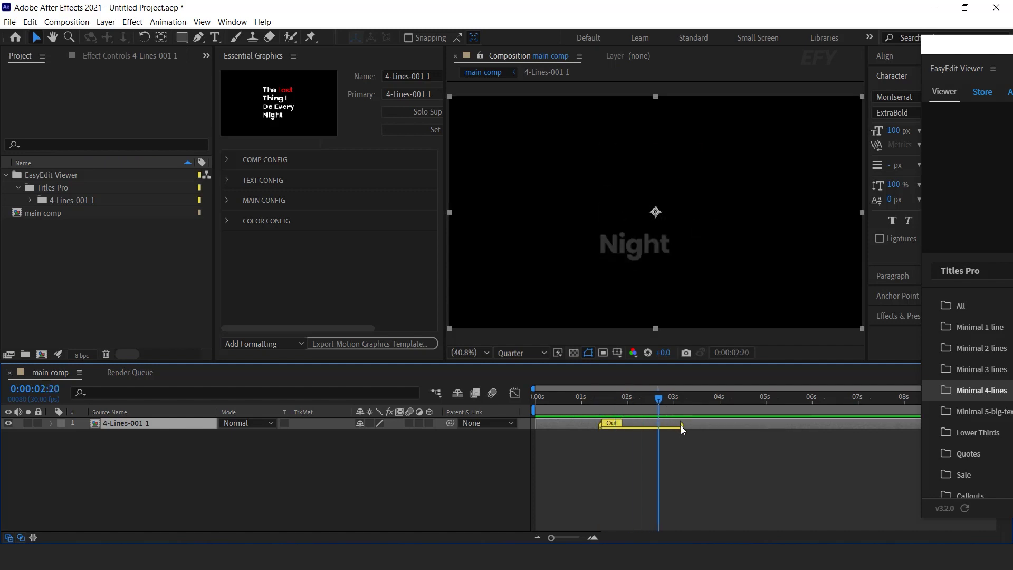
drag(680, 425, 630, 424)
click(592, 396)
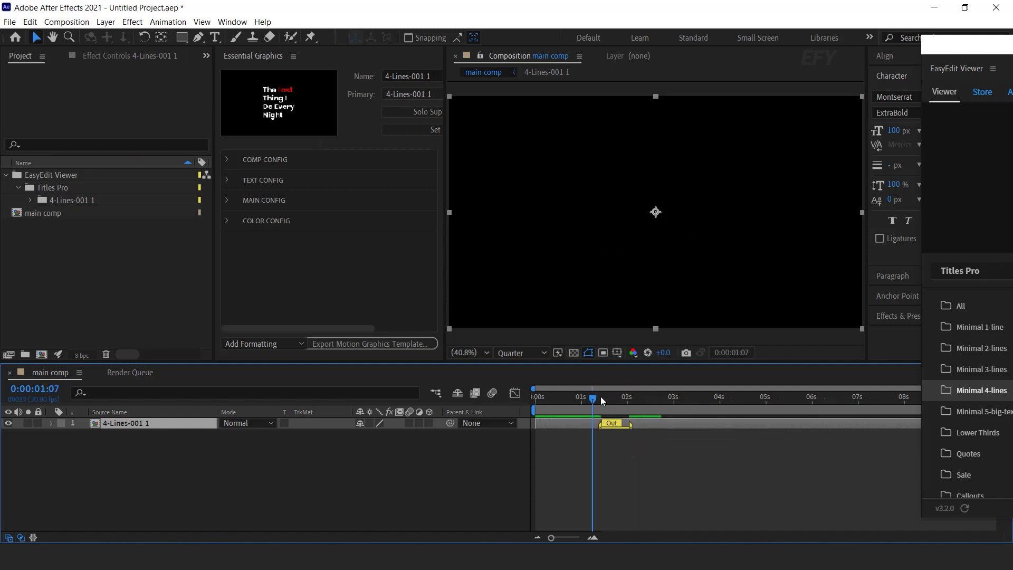
click(645, 407)
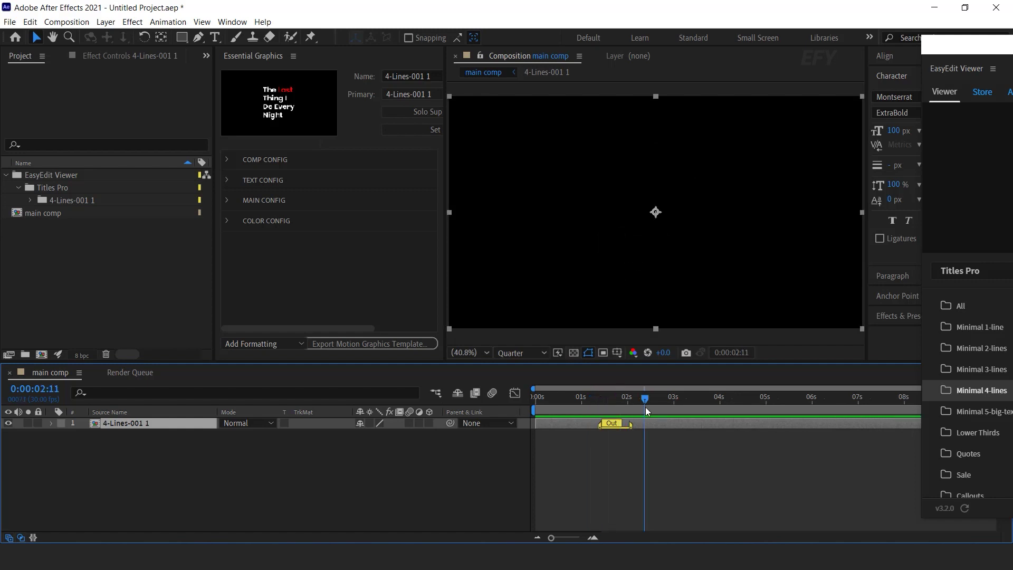
drag(644, 399, 573, 397)
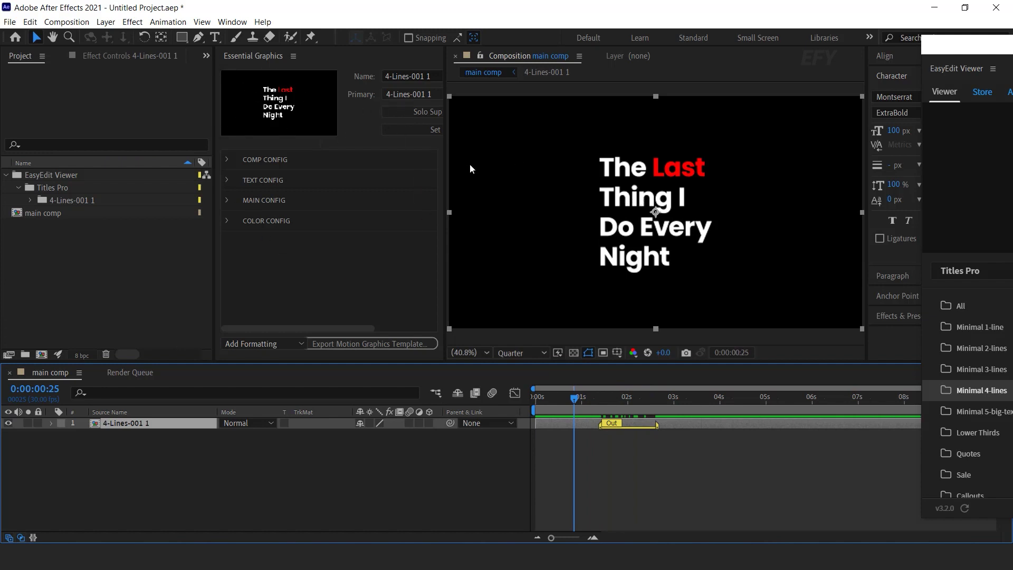
Widen Essential Graphics, expand Text Config, and check the font lists, keeping Poppins Bold
drag(445, 189, 499, 189)
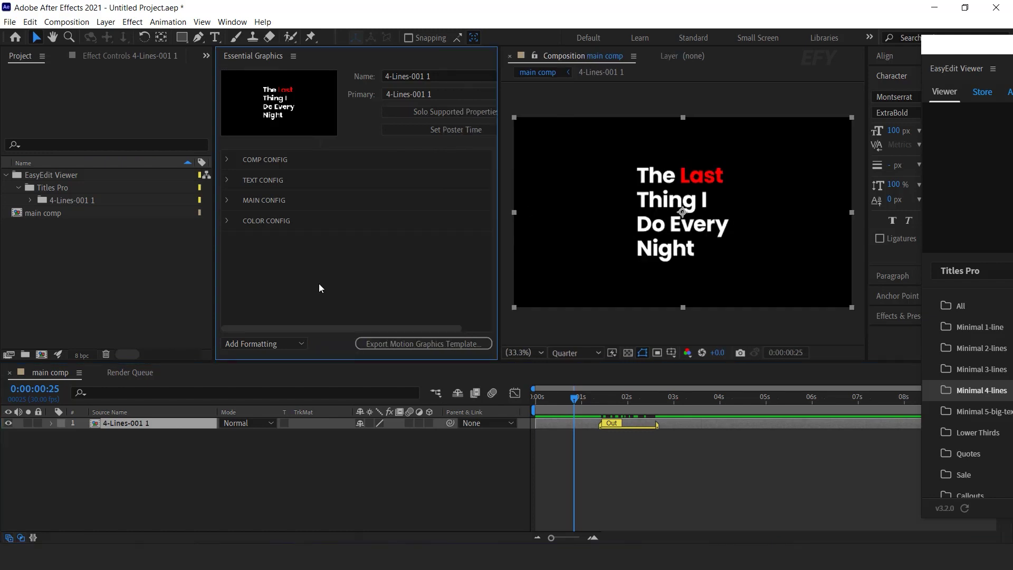
click(227, 180)
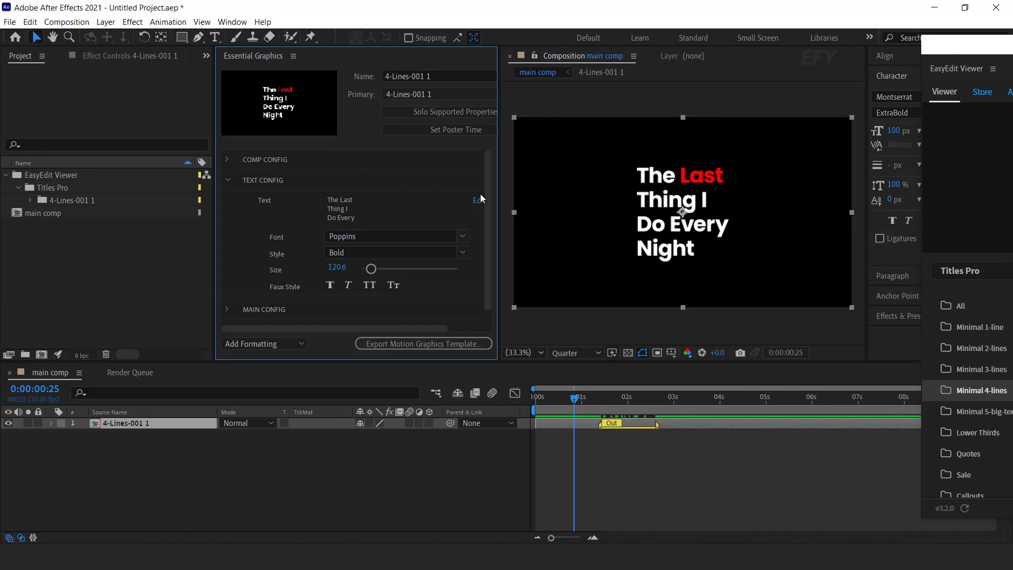
click(464, 237)
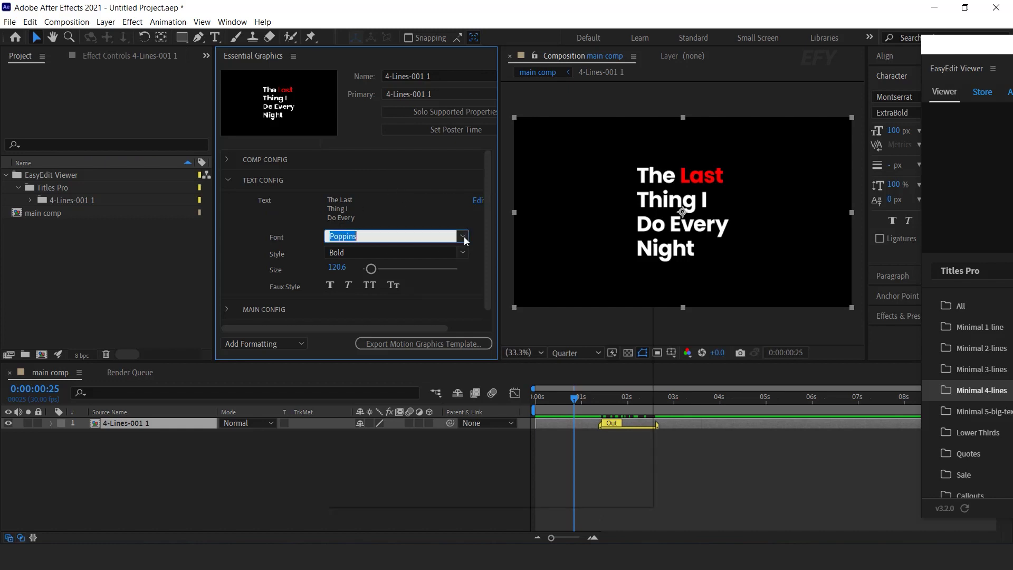
scroll(455, 471, down, 5)
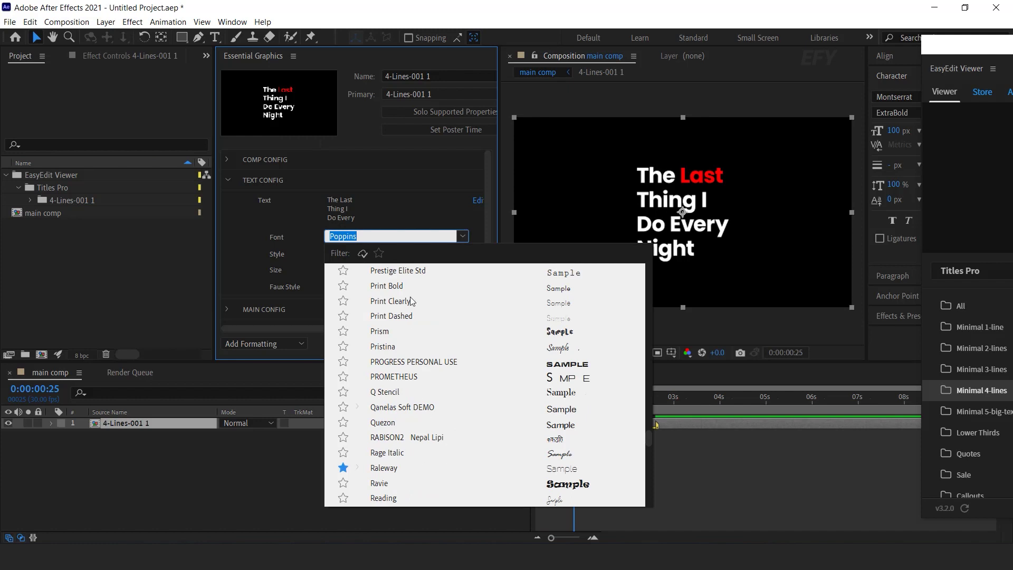
scroll(452, 467, up, 1)
click(463, 236)
click(463, 252)
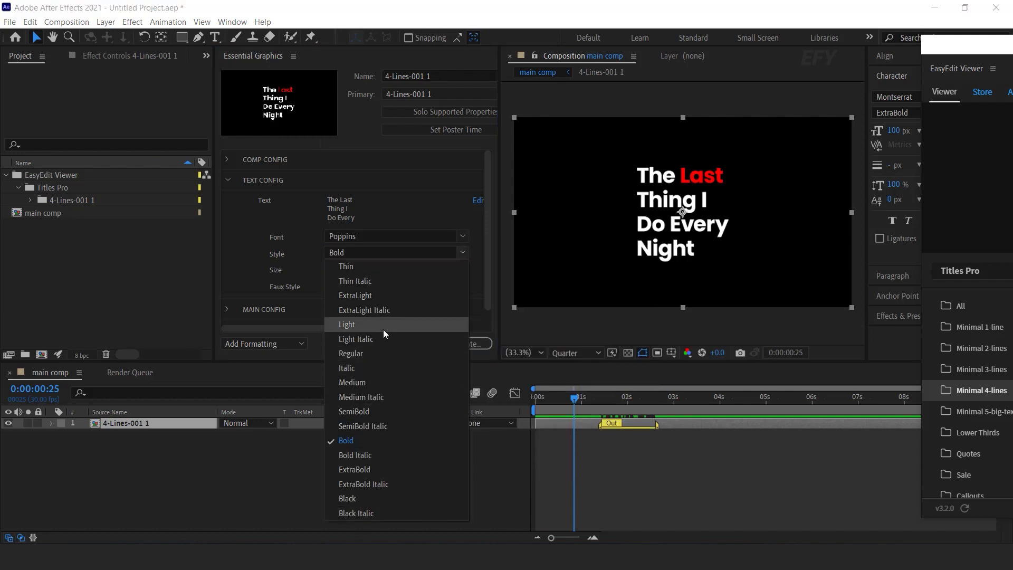
click(464, 253)
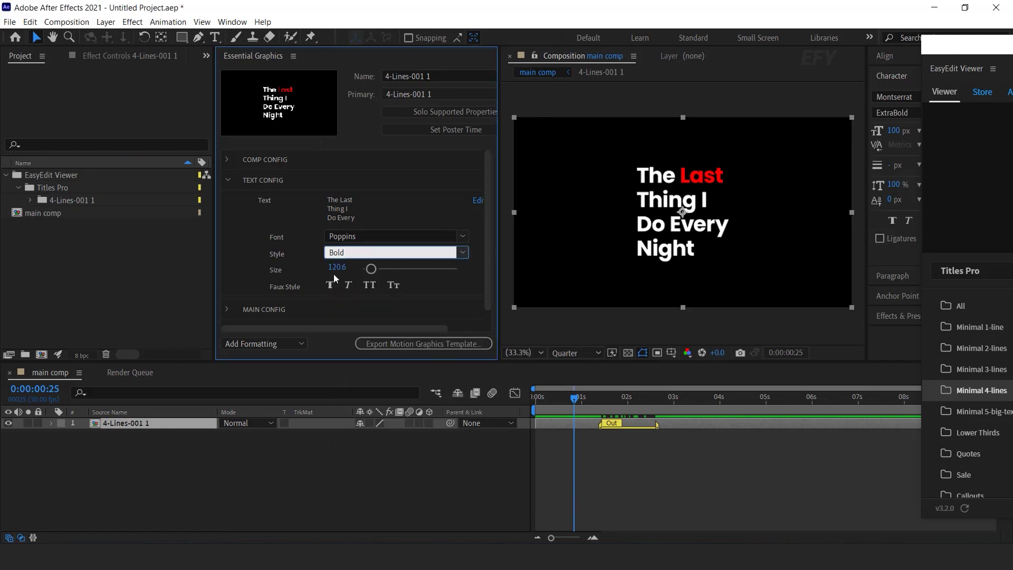
Scrub the text size and try faux bold, italic and small caps, then turn them off
drag(325, 269, 313, 268)
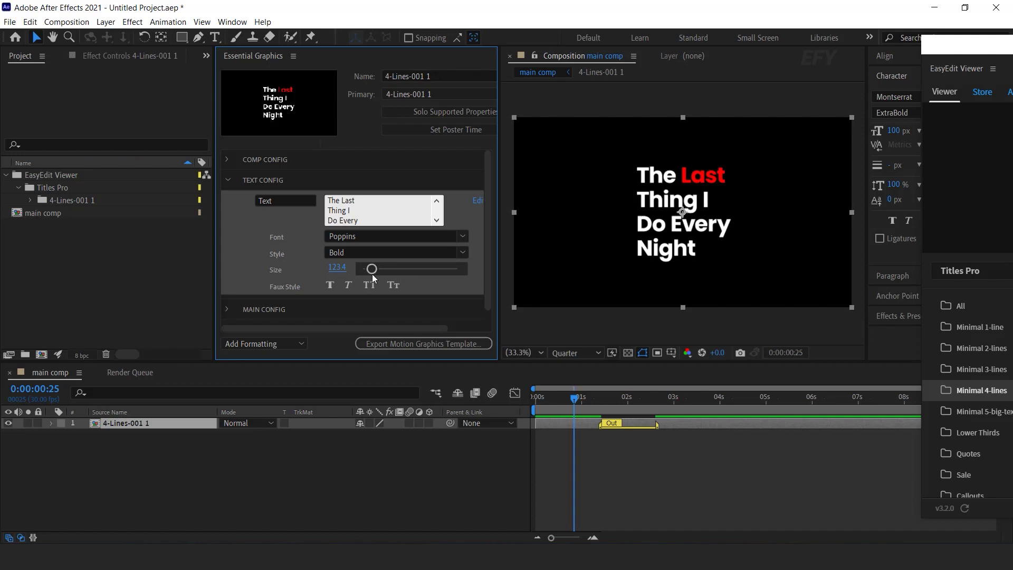
drag(391, 272, 401, 272)
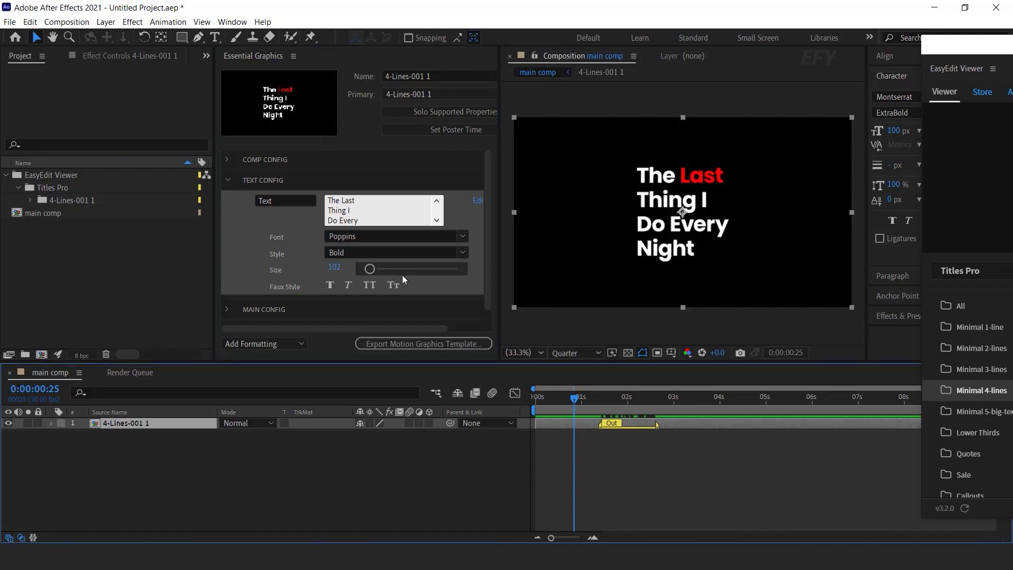
click(330, 284)
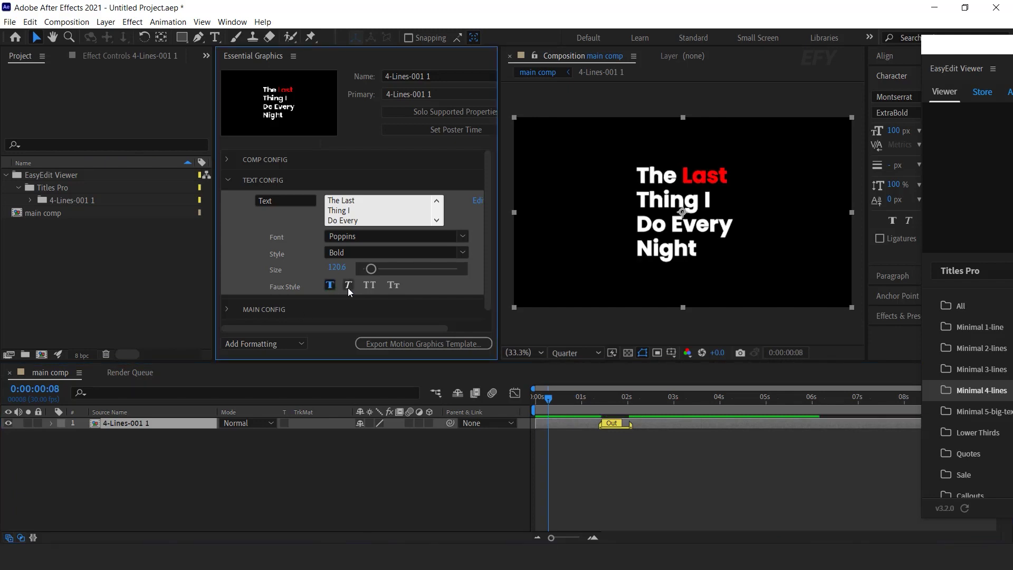
click(347, 285)
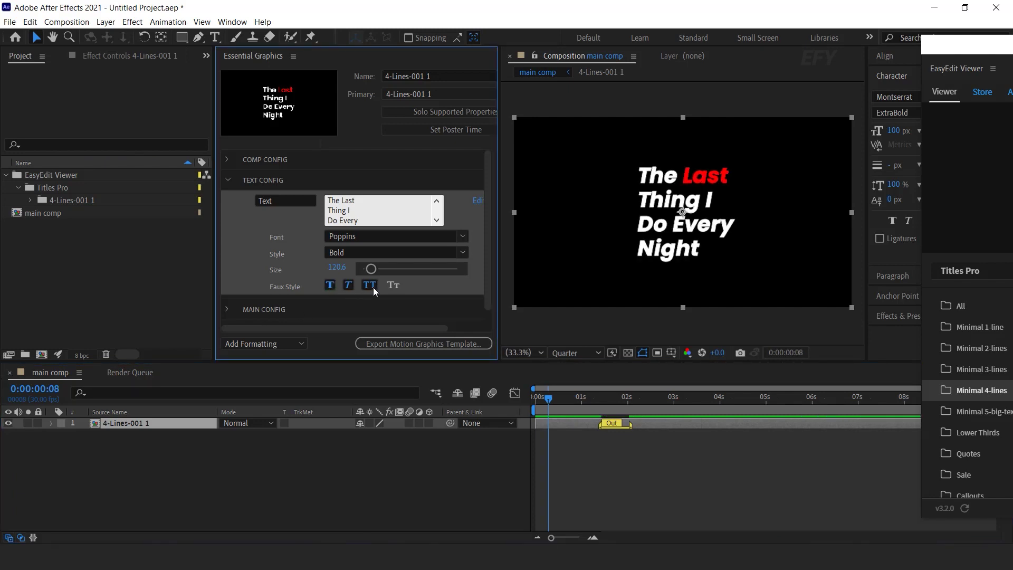
click(398, 287)
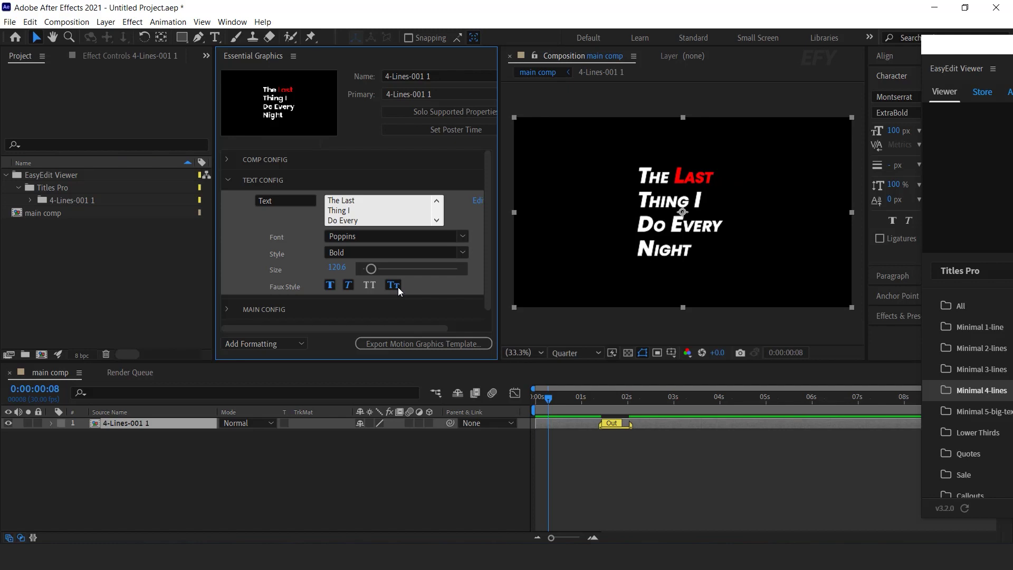
click(329, 287)
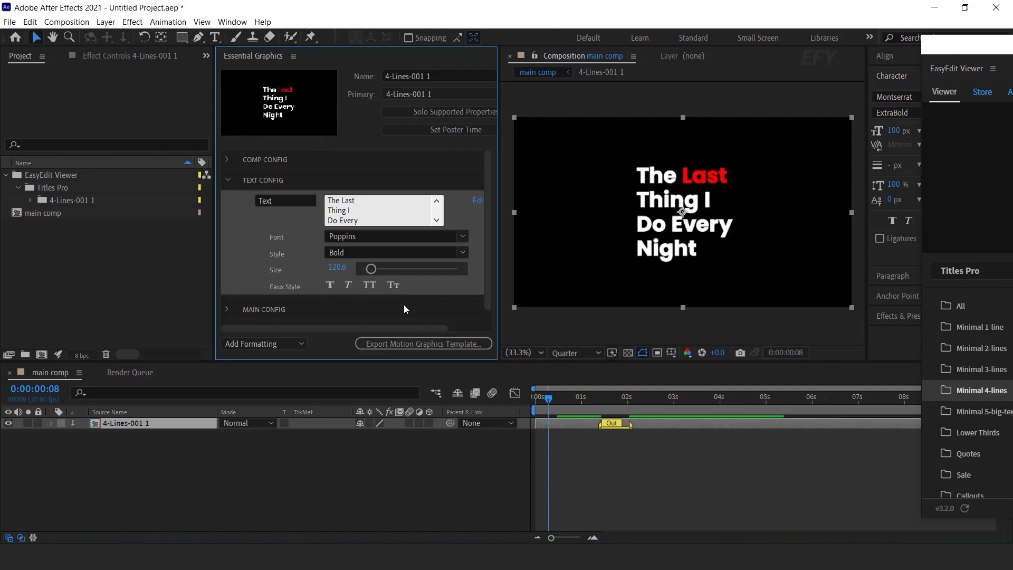
scroll(489, 230, down, 1)
scroll(492, 220, up, 1)
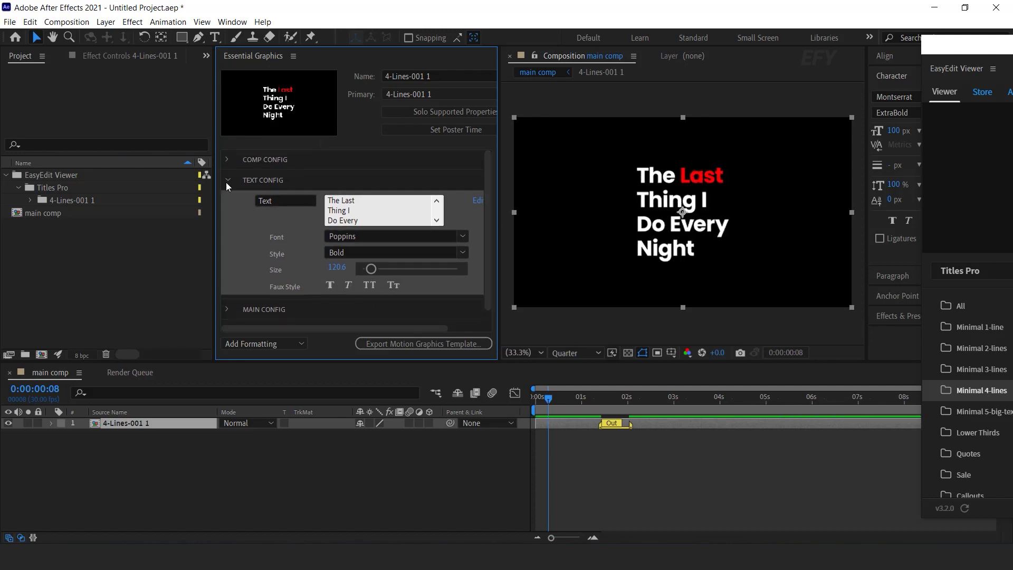
click(228, 179)
click(227, 201)
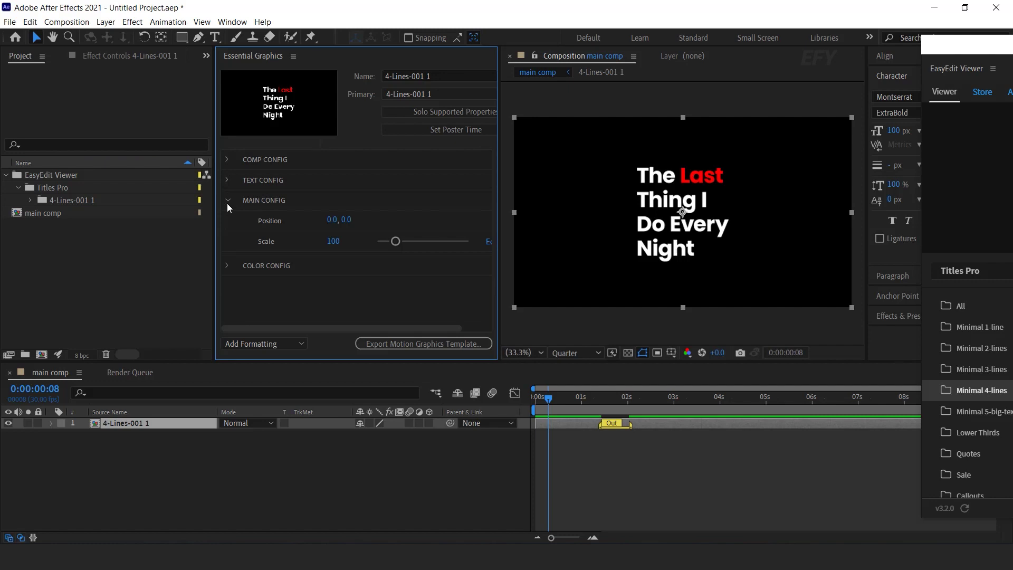
drag(331, 224, 328, 225)
mouse_move(390, 218)
mouse_down()
mouse_move(323, 225)
mouse_move(382, 230)
mouse_up()
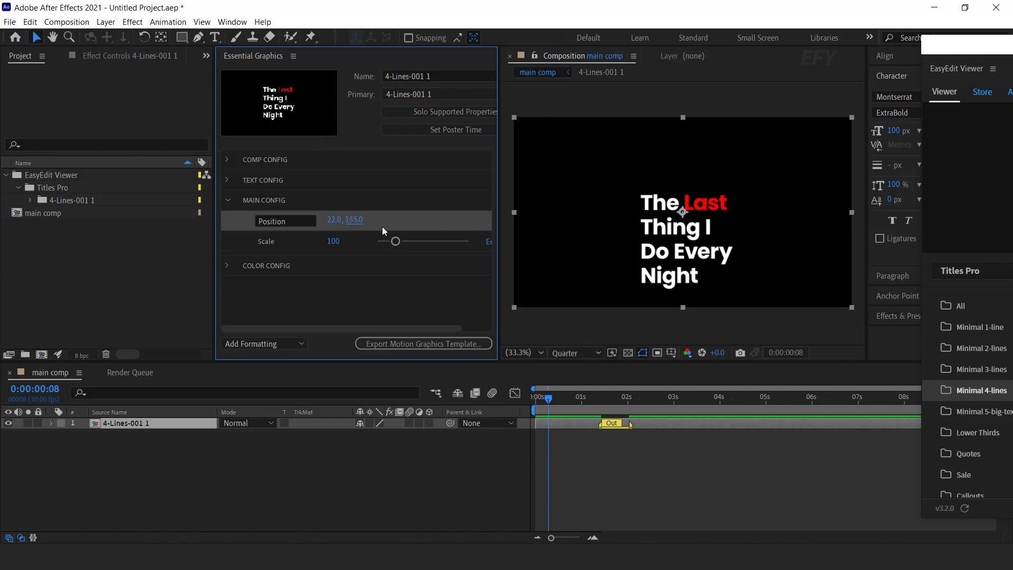
click(354, 220)
text(0)
key(Return)
click(333, 220)
text(00)
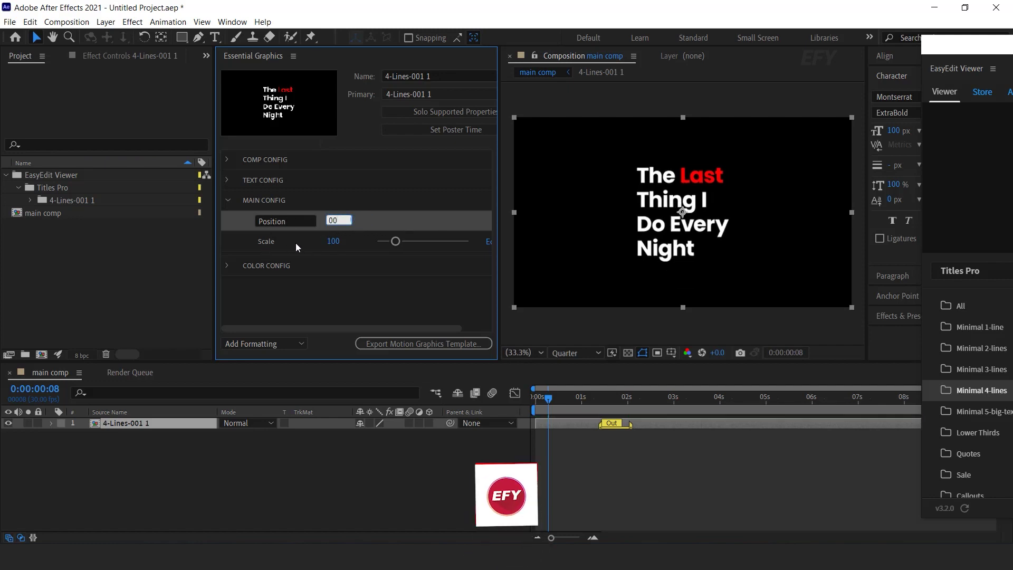
drag(330, 241, 411, 243)
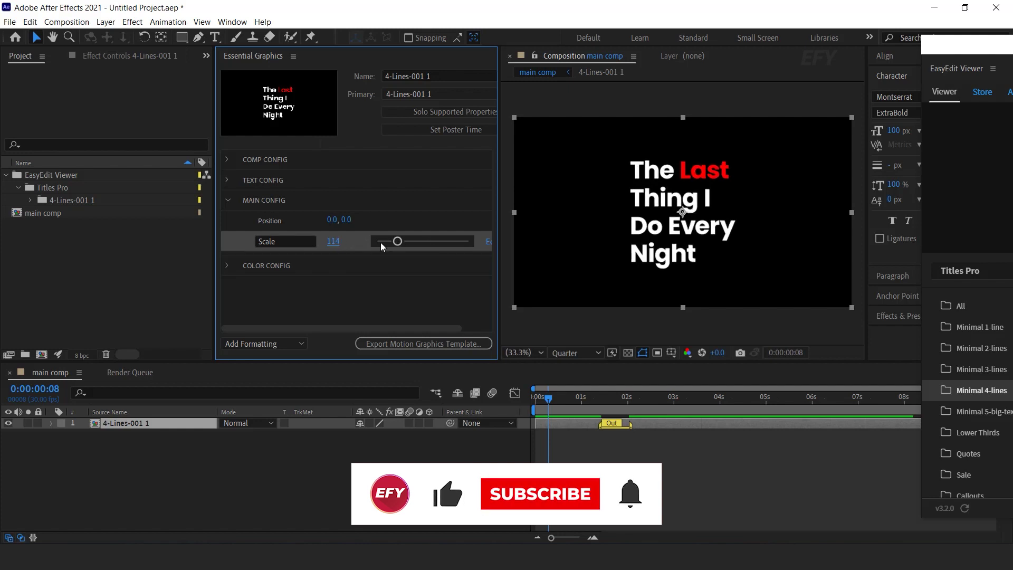
click(337, 244)
text(100)
key(Return)
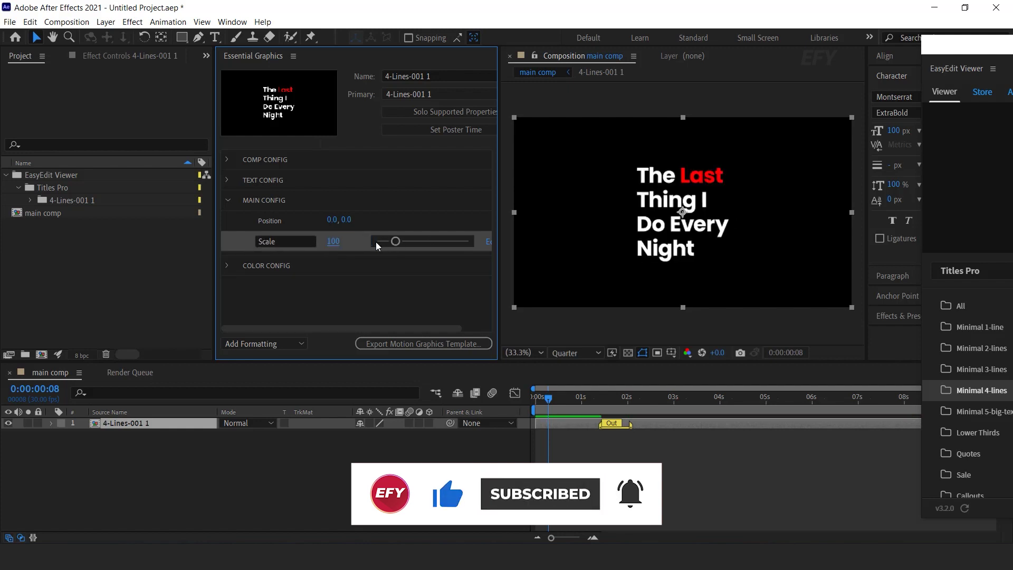
In Color Config, try a pink-magenta main colour and set the second colour to near-white
click(228, 202)
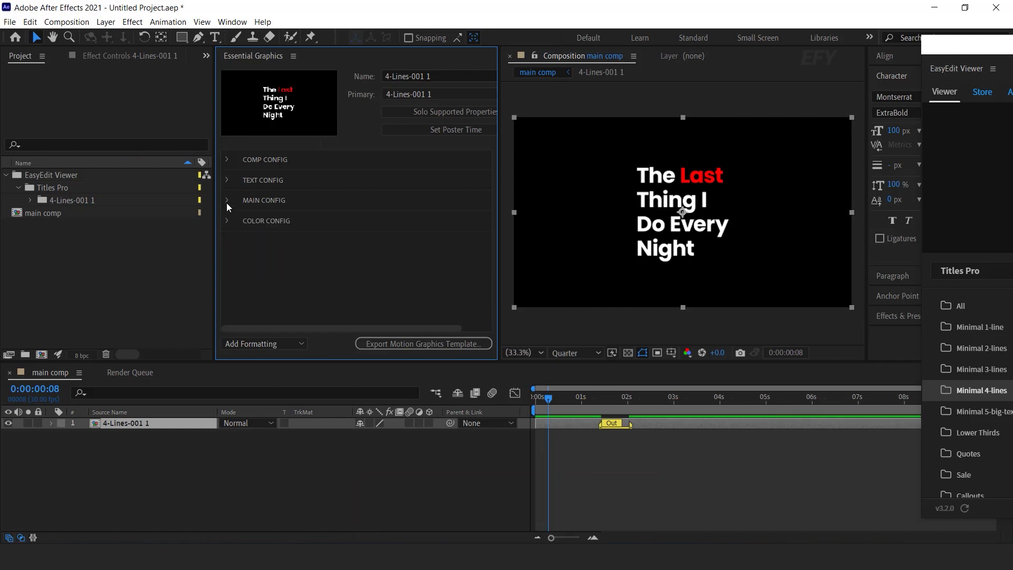
click(227, 222)
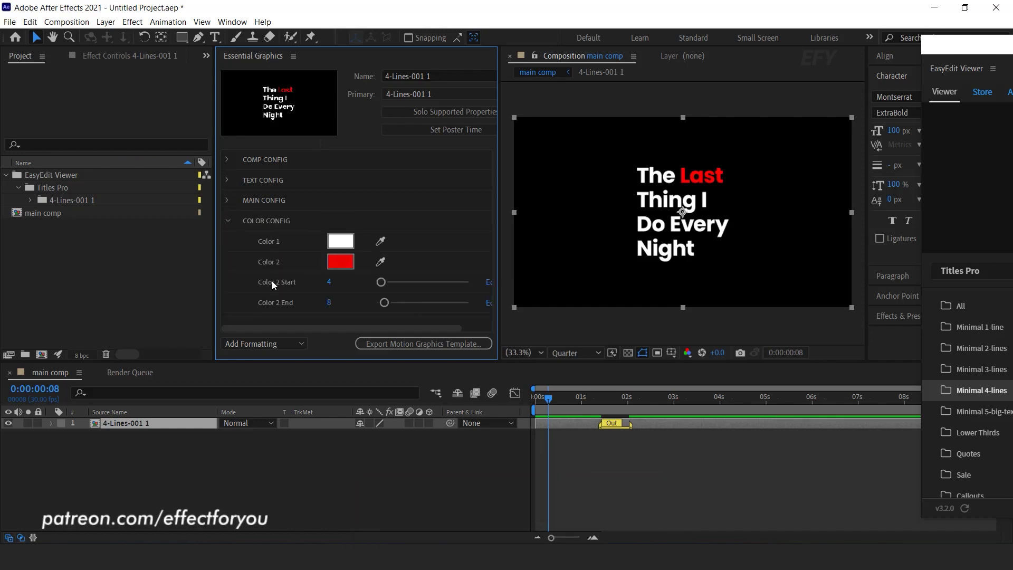
click(340, 242)
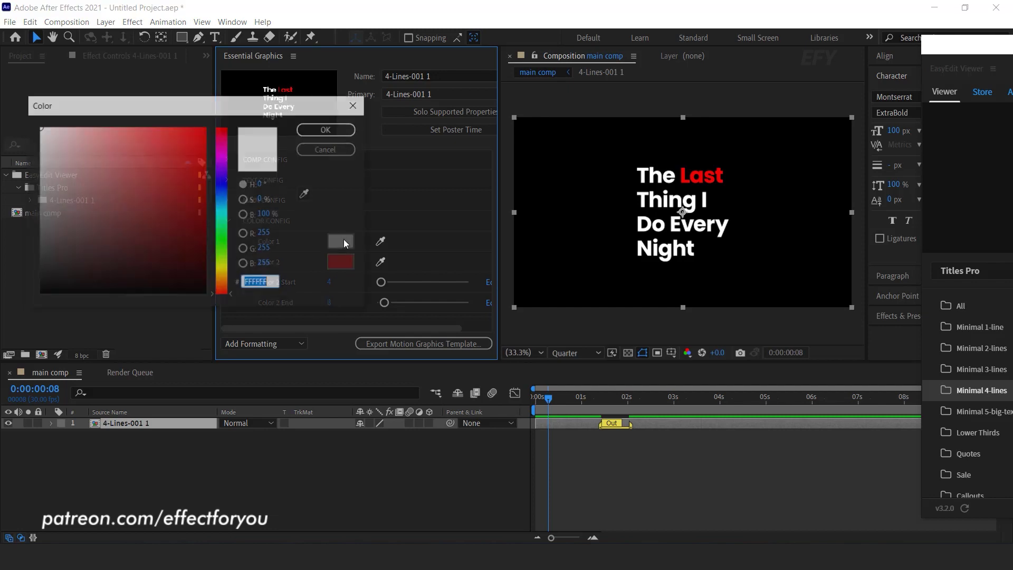
click(135, 140)
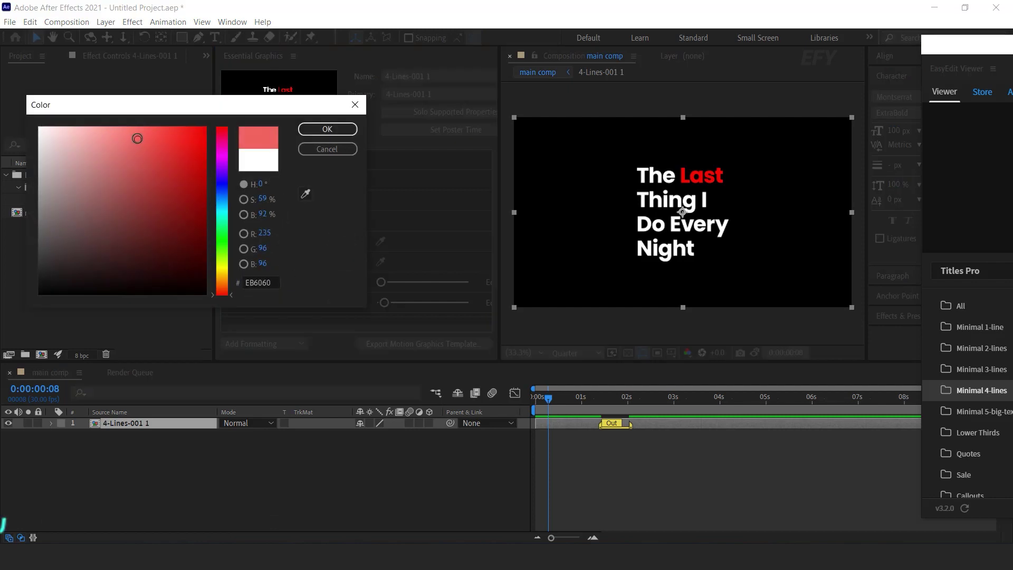
click(222, 158)
click(316, 132)
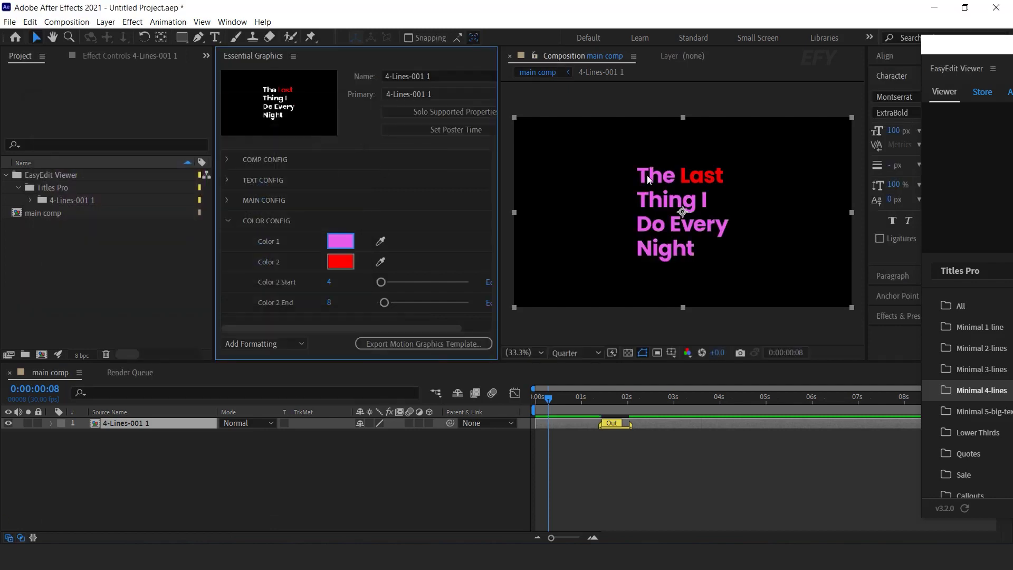
click(340, 266)
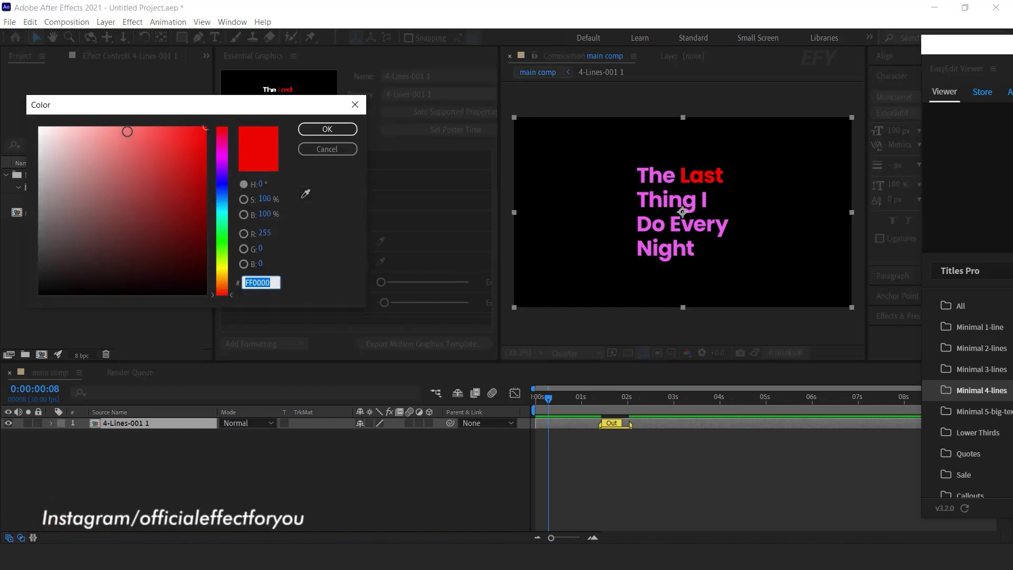
click(42, 130)
click(331, 129)
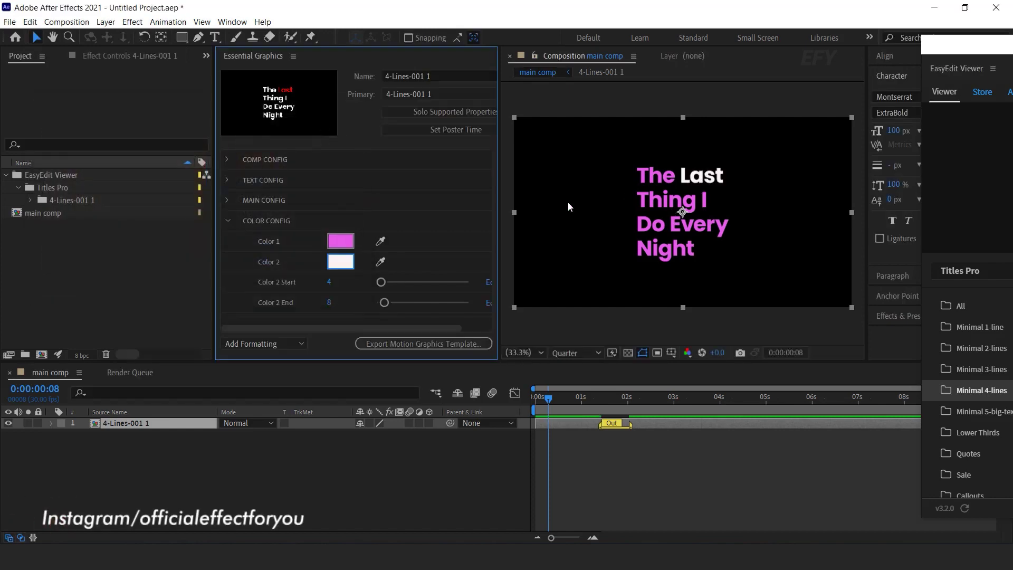
Change Color 2 Start to 3, enlarge the composition preview, and scrub the exit
mouse_move(337, 328)
mouse_down()
mouse_move(391, 331)
mouse_move(321, 328)
mouse_up()
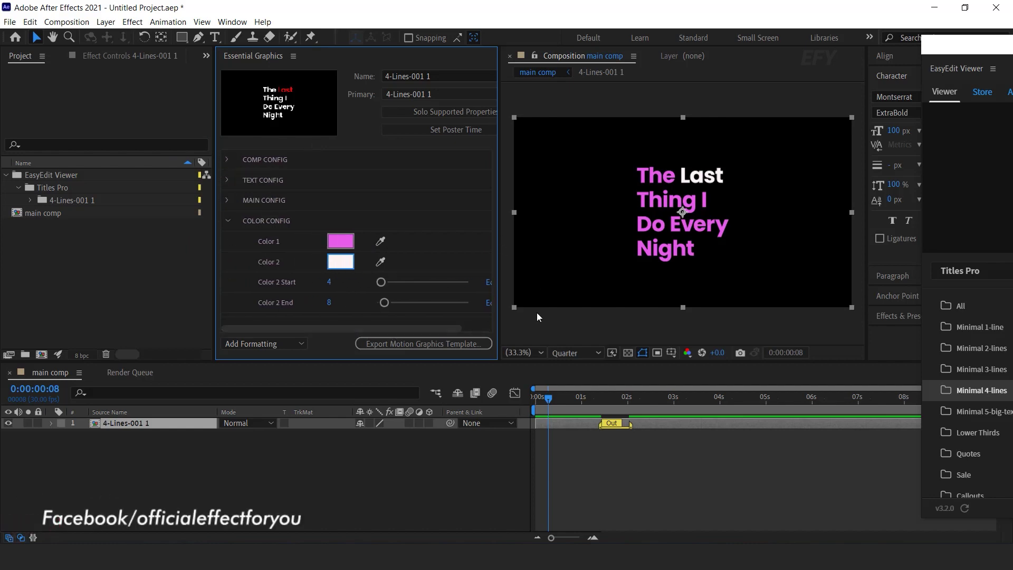
click(547, 397)
drag(548, 401, 573, 400)
mouse_move(381, 281)
mouse_down()
mouse_move(413, 283)
mouse_move(376, 284)
mouse_move(392, 285)
mouse_up()
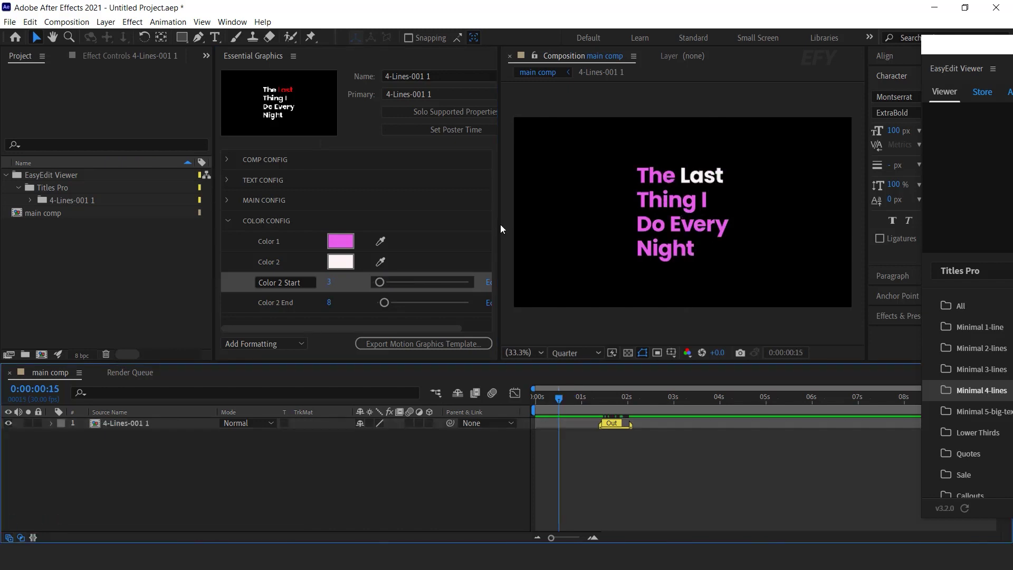
drag(501, 223, 448, 227)
drag(559, 402, 625, 403)
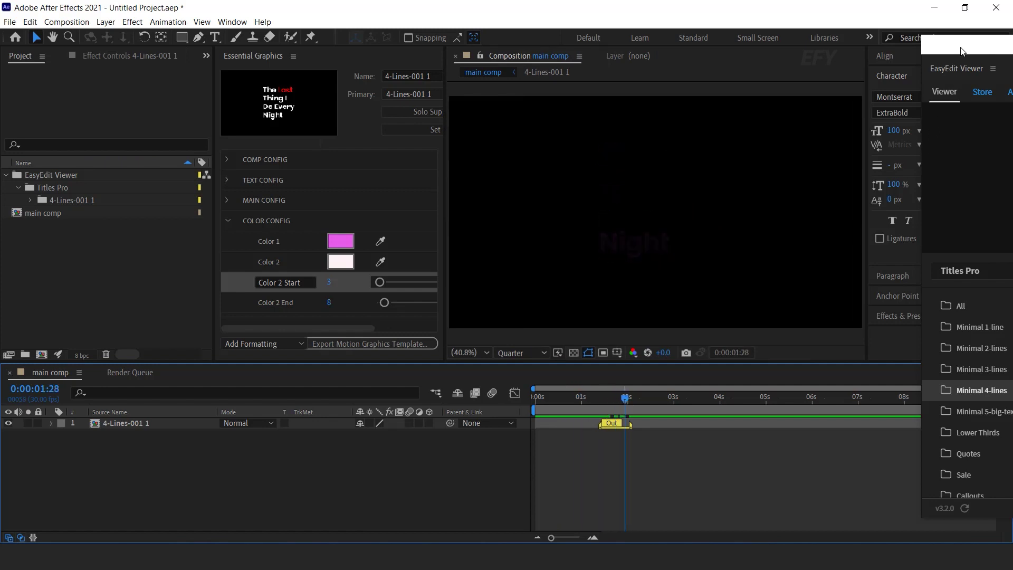
Bring the template browser back and import Glitch 03 from the Glitch templates
drag(961, 52, 256, 33)
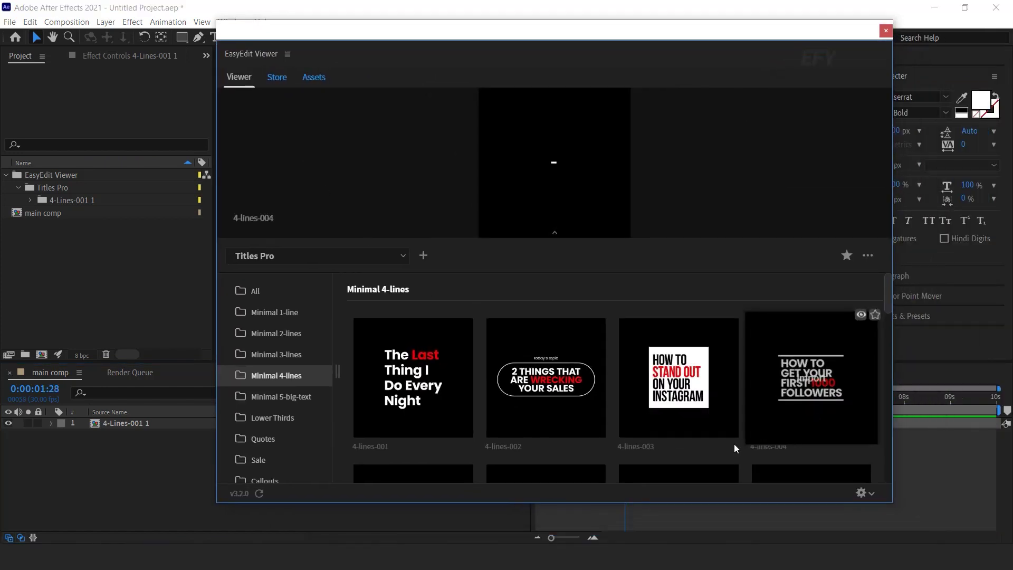
scroll(733, 444, down, 5)
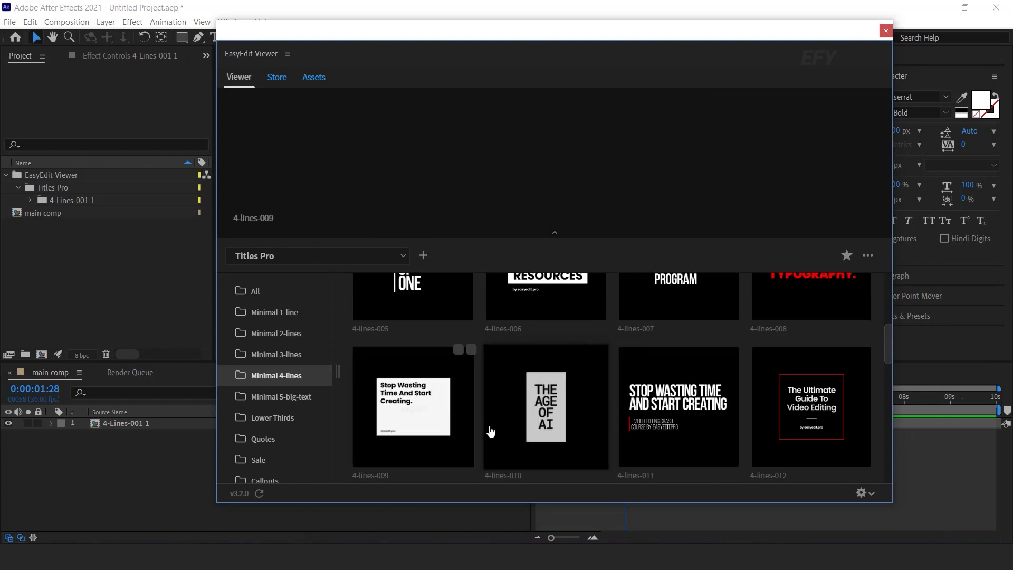
scroll(292, 395, down, 5)
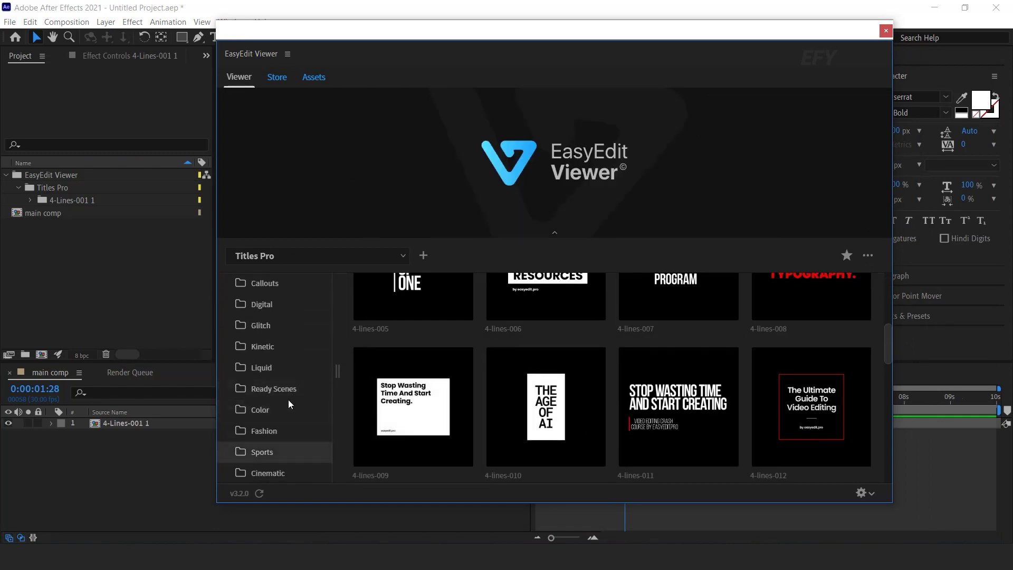
click(277, 328)
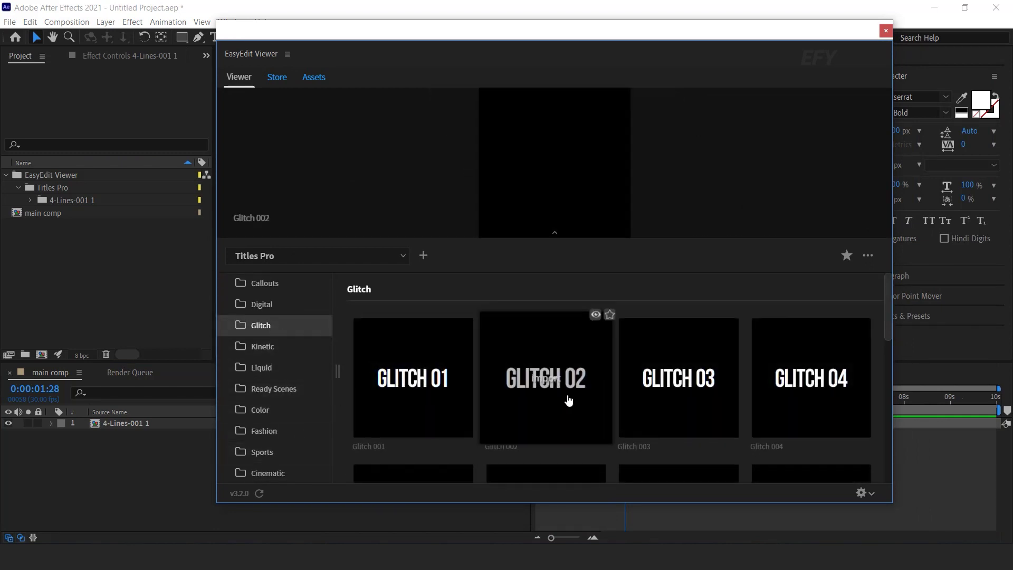
mouse_move(659, 401)
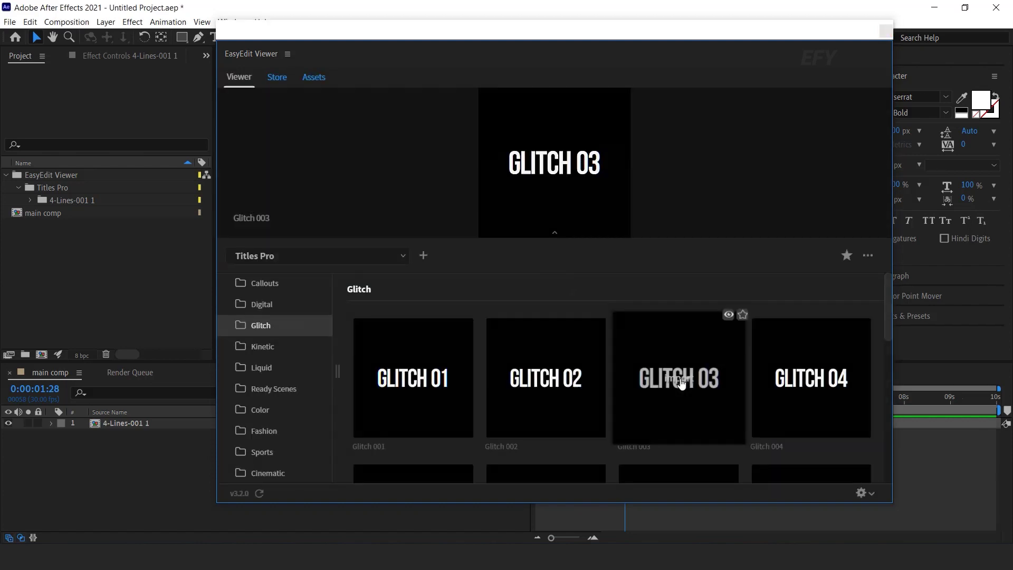
click(680, 380)
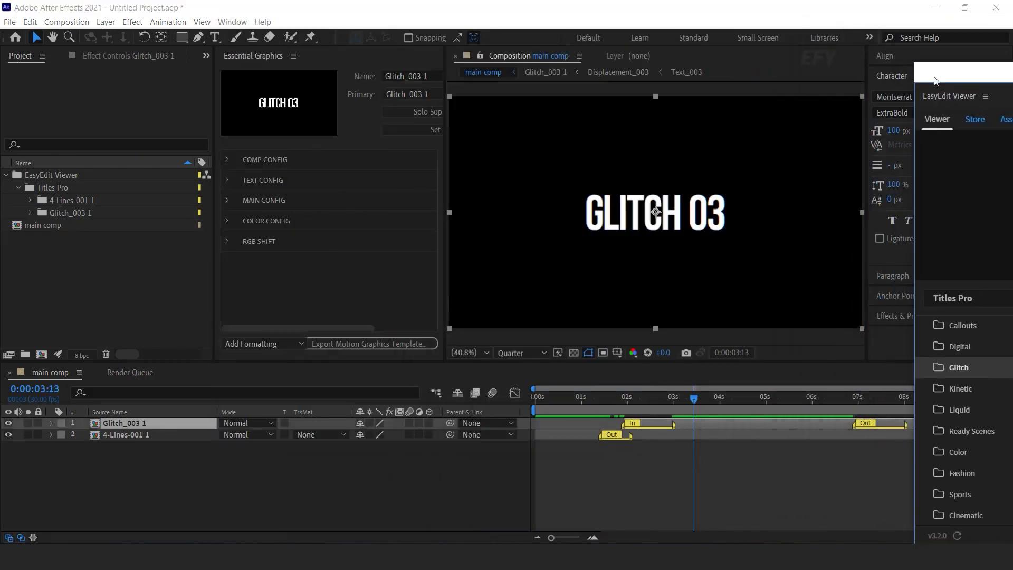
Move the Glitch title's Out marker earlier to about 0:00:04:15 and preview it
drag(551, 404, 591, 404)
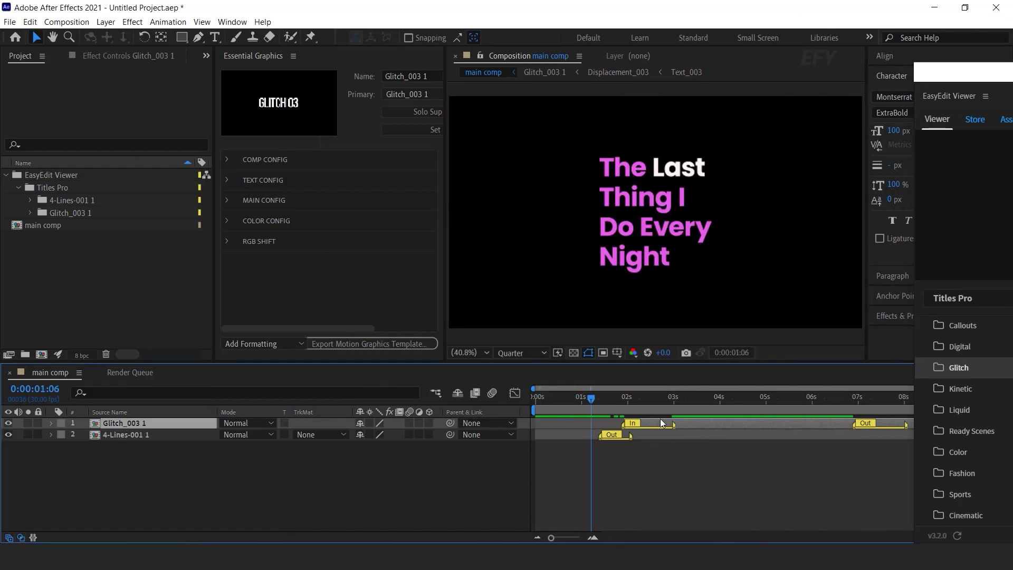
key(space)
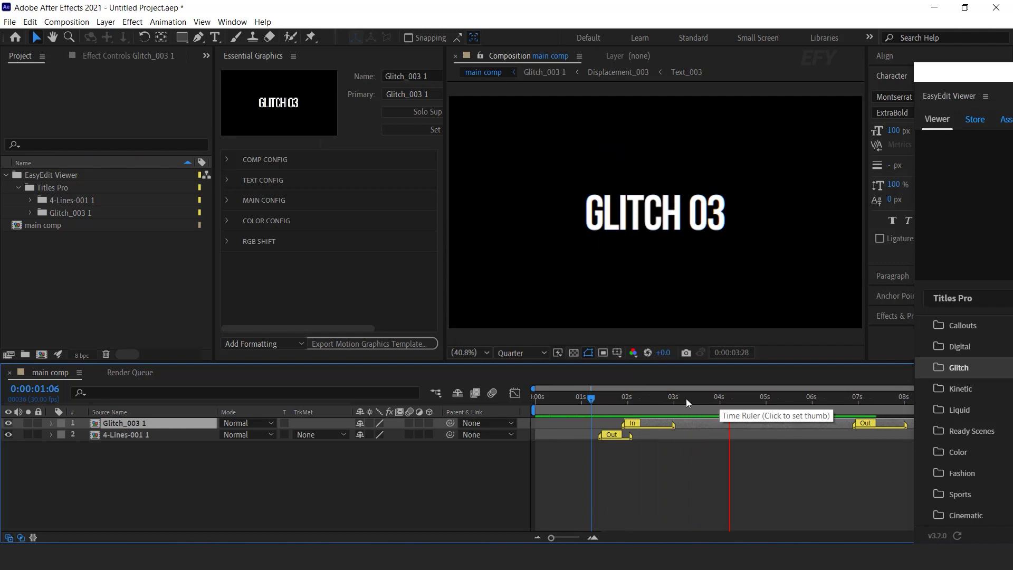
key(space)
drag(723, 398, 743, 398)
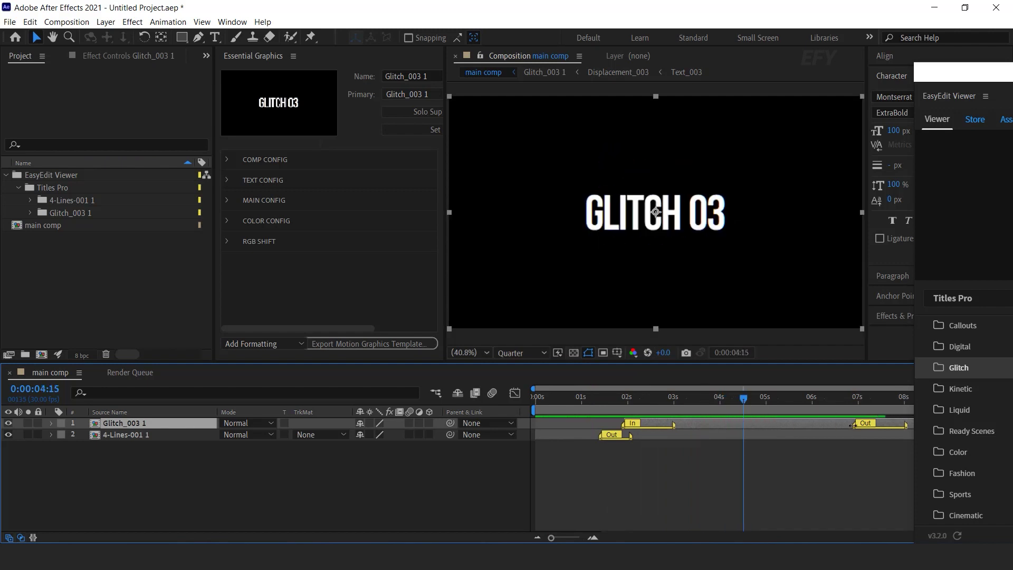
drag(854, 427, 743, 431)
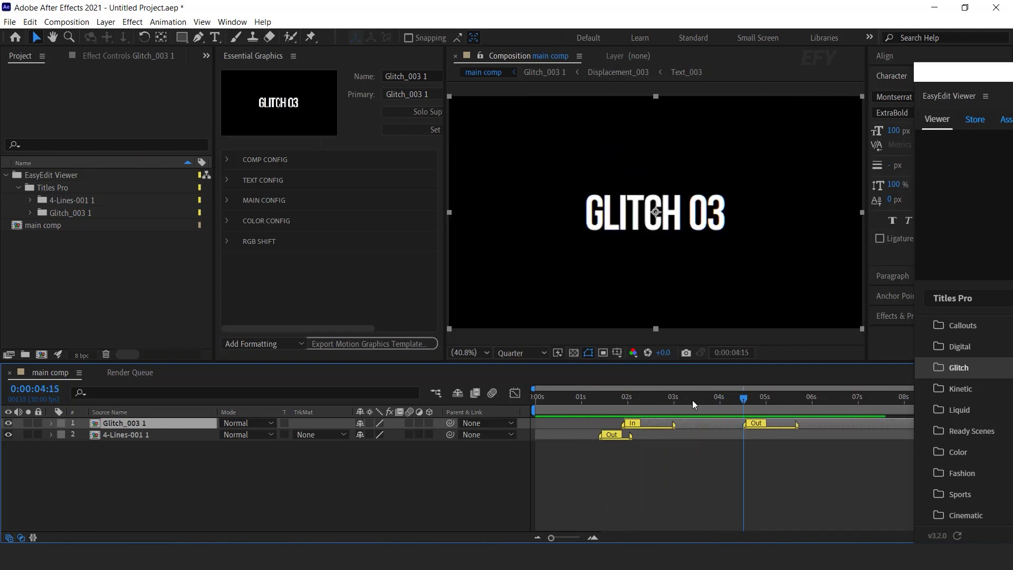
click(621, 398)
key(space)
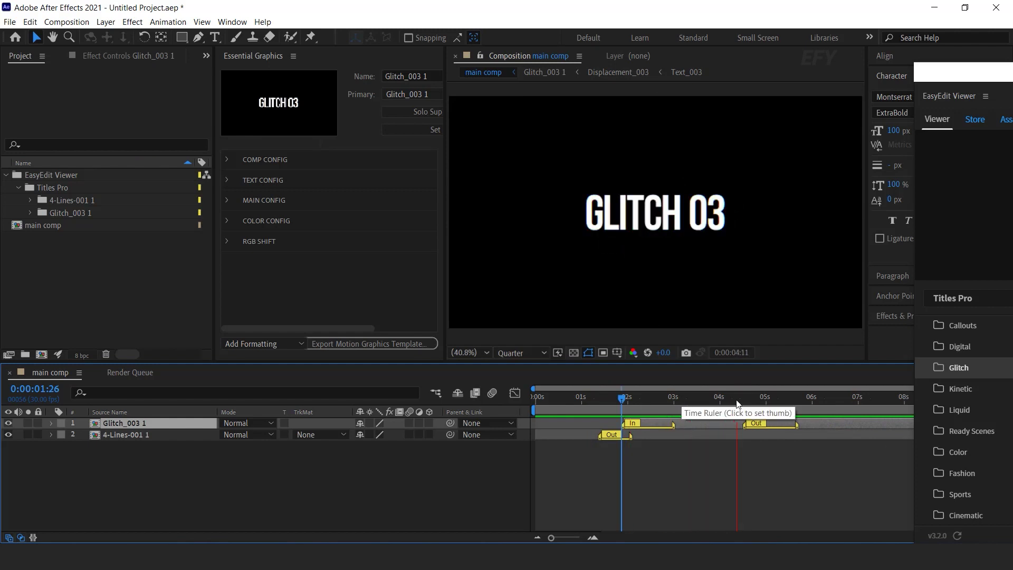
drag(736, 400, 707, 400)
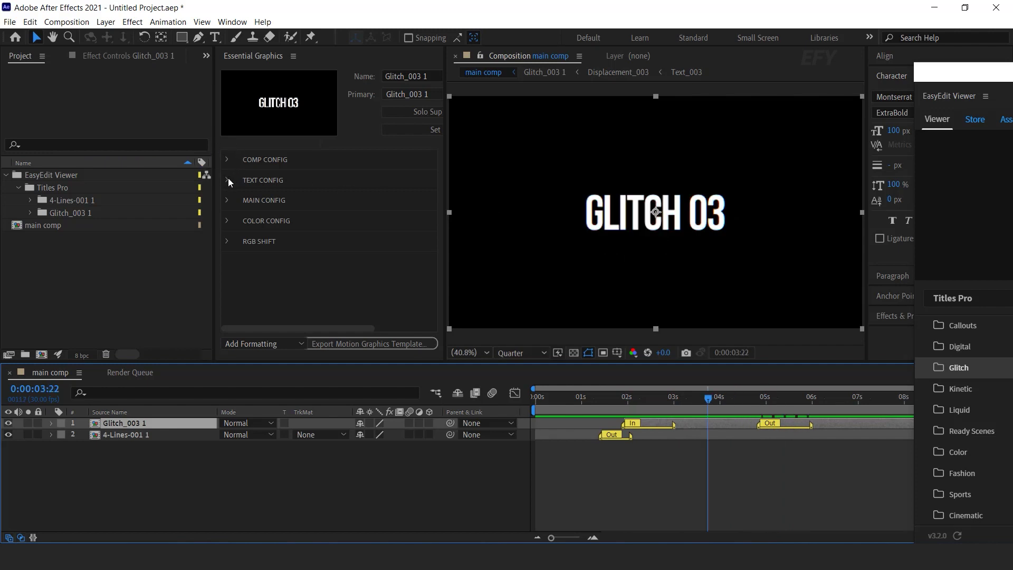
Change the glitch title's text to 'Effect for you' in Text Config
click(228, 178)
click(228, 180)
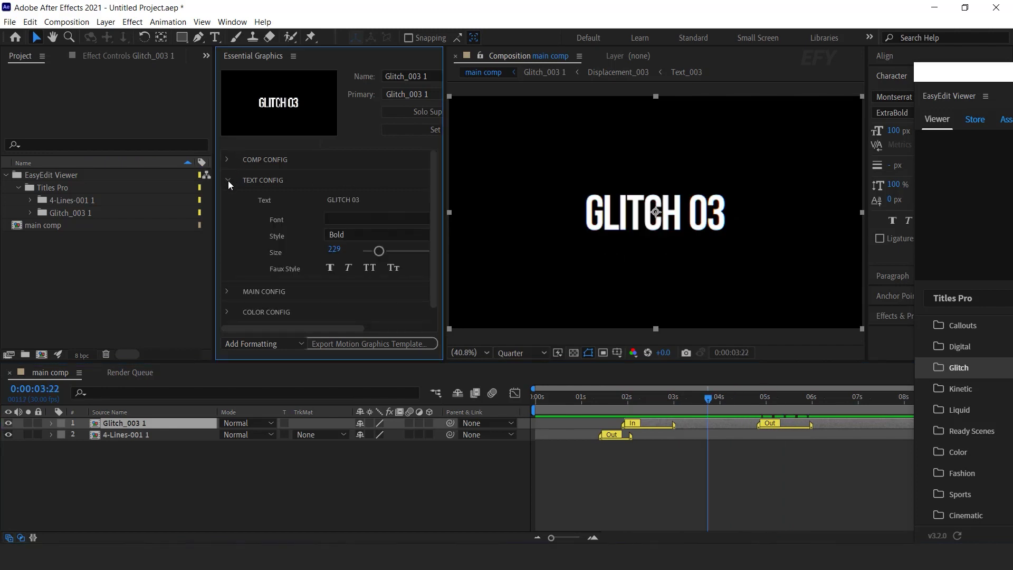
click(355, 201)
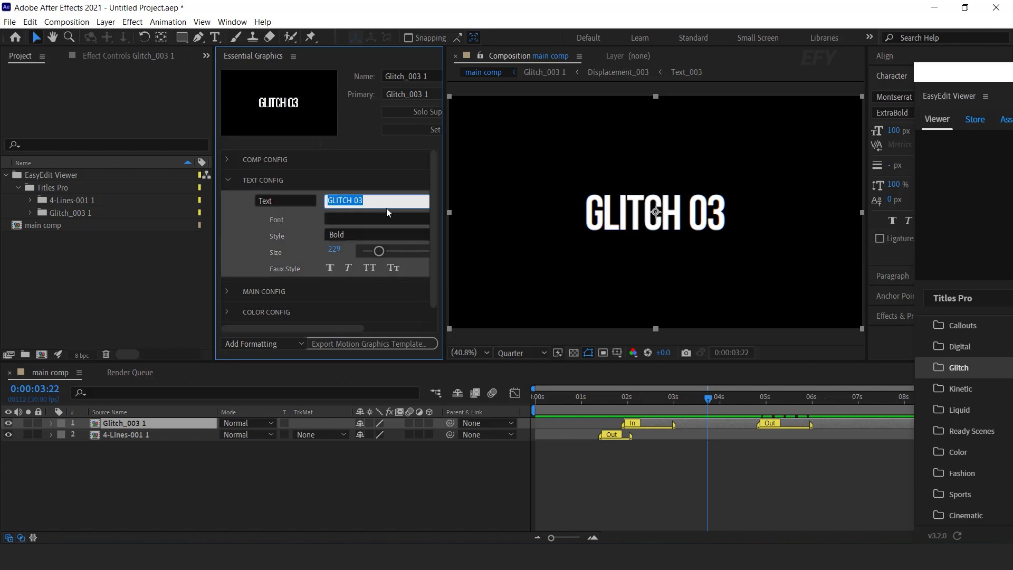
text(Effect for you)
click(790, 229)
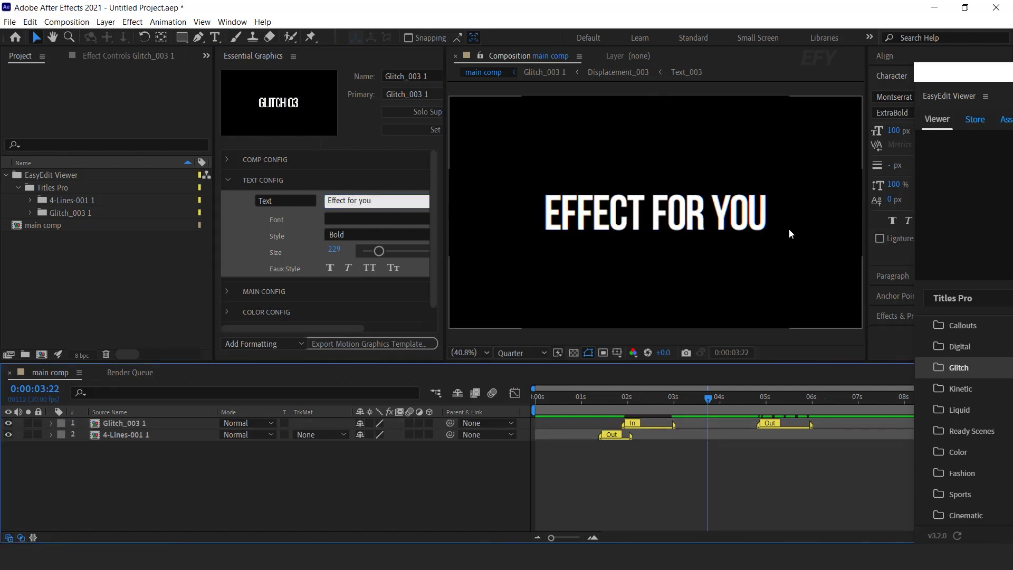
click(378, 207)
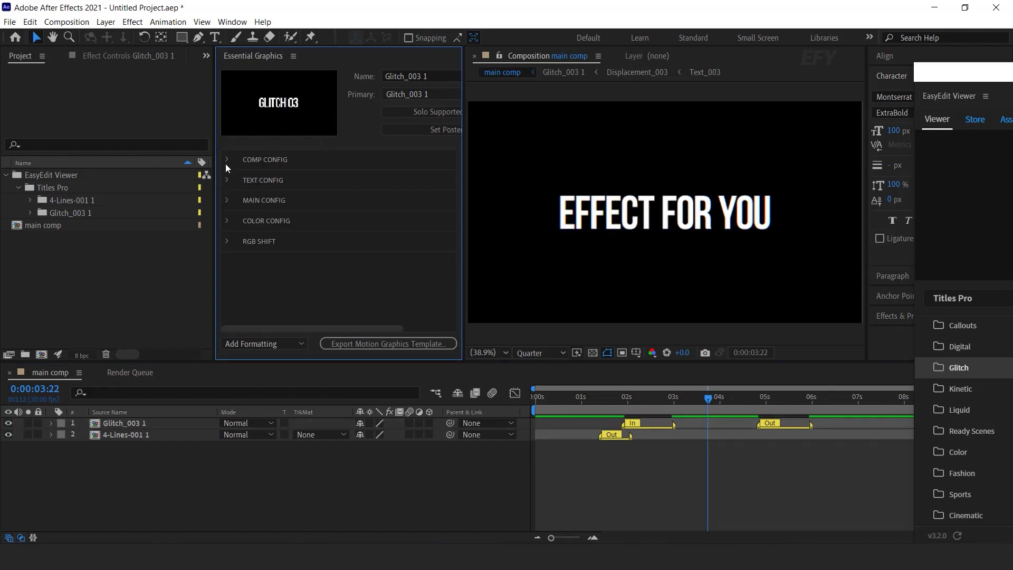
Try red and turquoise, settle on white FFFFFF, and expand the RGB Shift settings
click(226, 226)
click(339, 238)
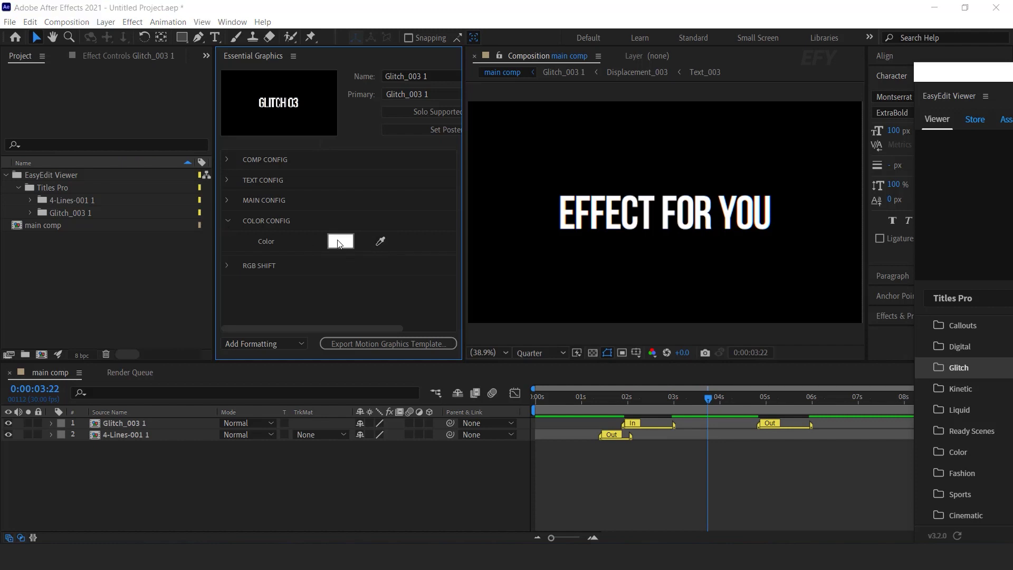
click(158, 153)
click(313, 131)
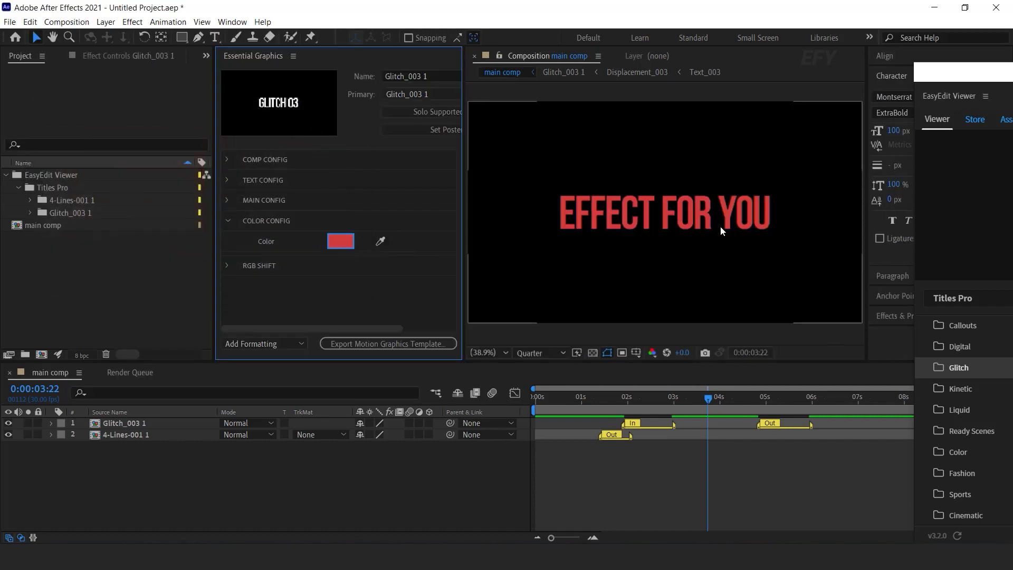
click(348, 241)
click(222, 214)
click(162, 138)
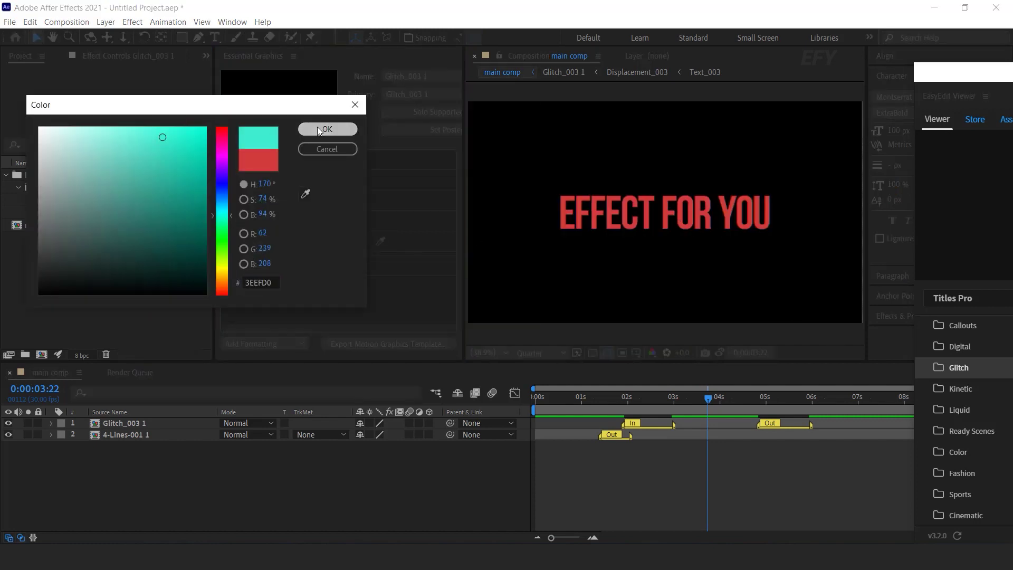
click(320, 128)
click(340, 244)
click(42, 129)
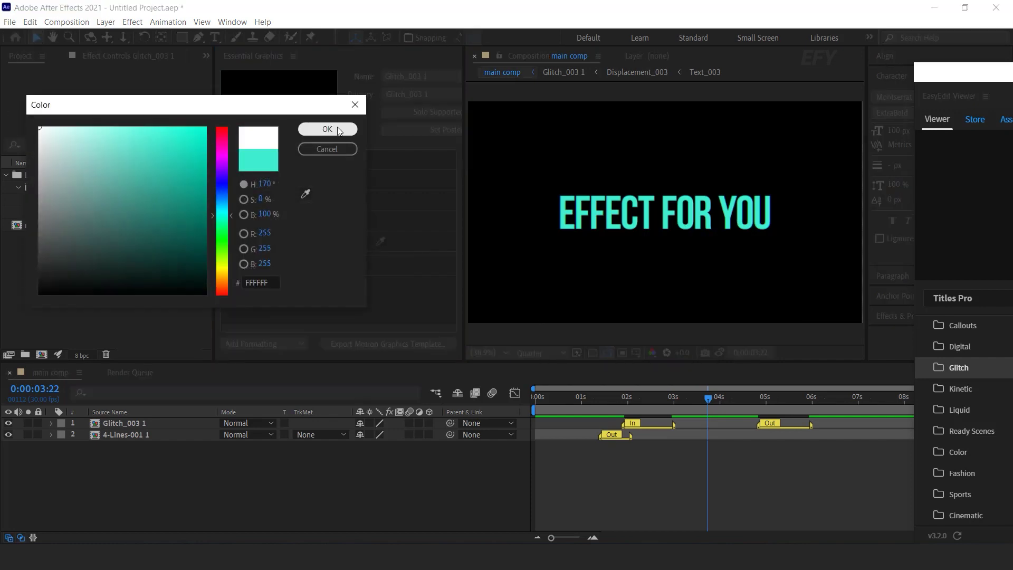
click(333, 129)
click(228, 265)
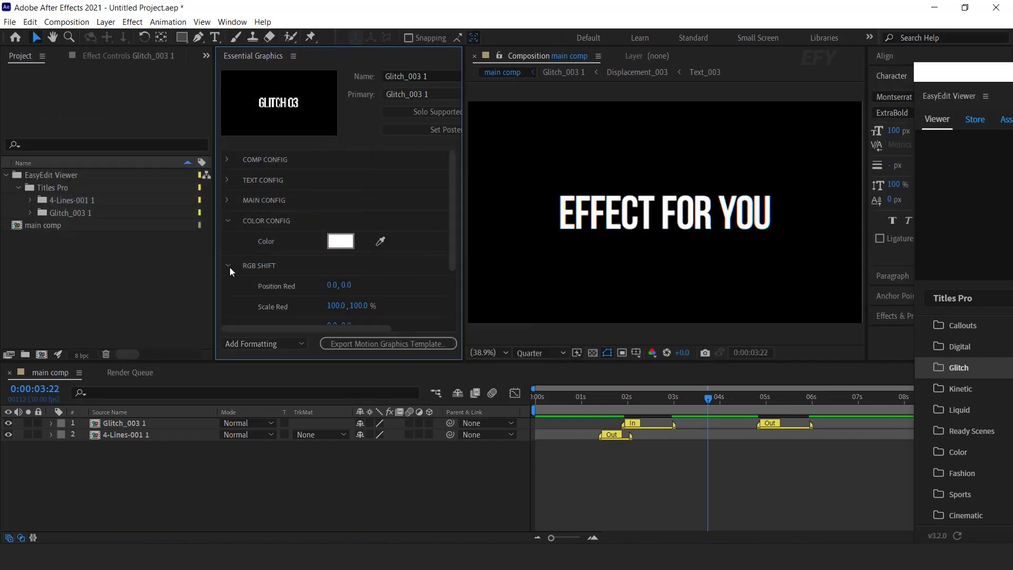
Zero the glitch title's RGB Shift red channel offset and stretch Scale Red to 103
scroll(456, 274, down, 1)
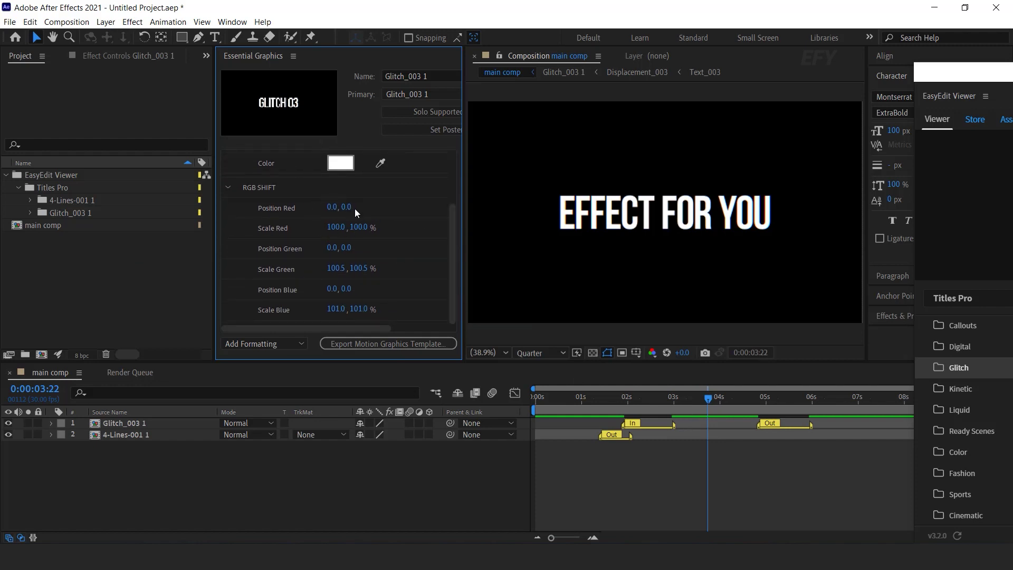
drag(355, 212, 305, 207)
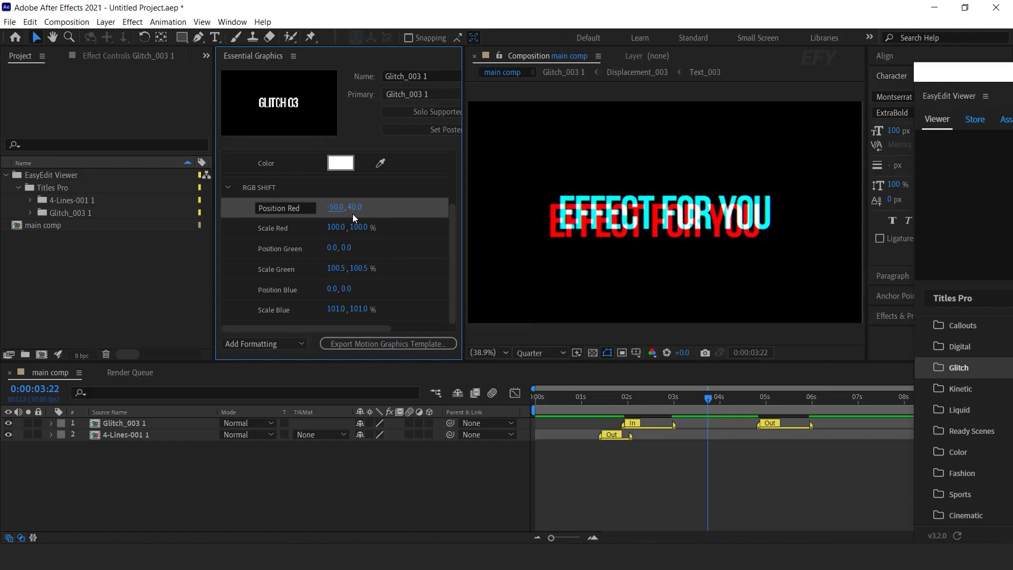
text(0)
key(Tab)
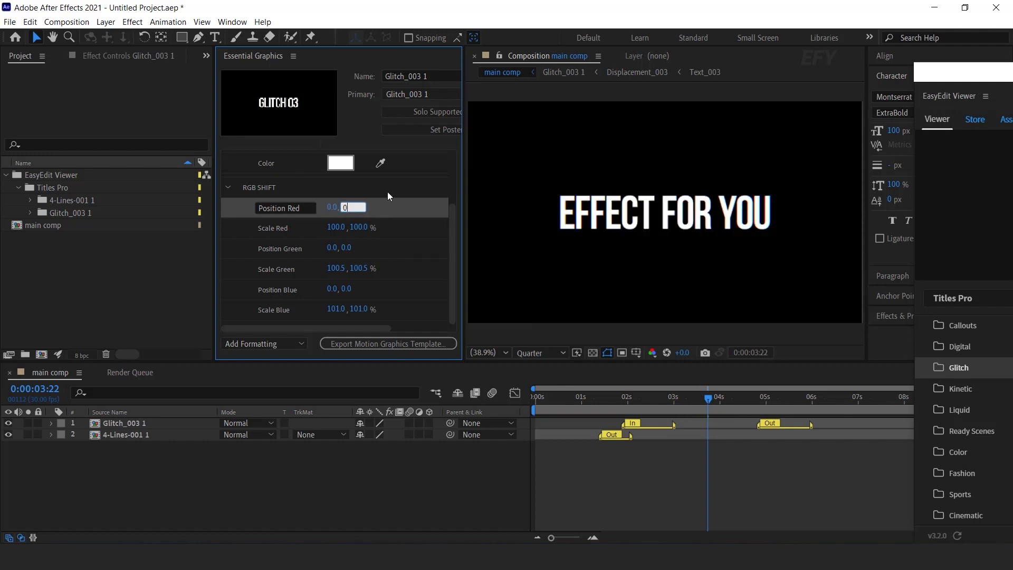
text(0)
key(Return)
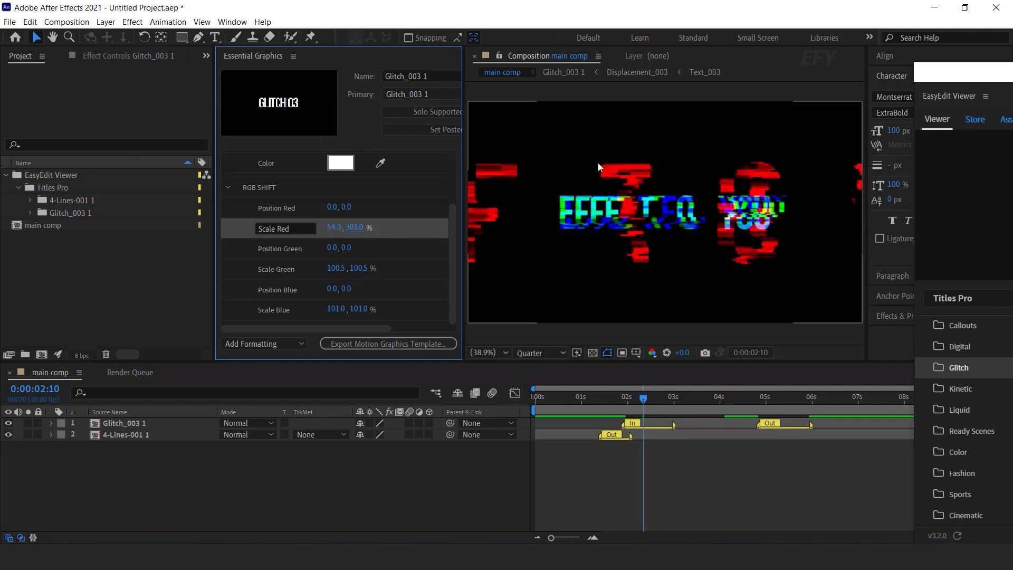
drag(351, 227, 364, 227)
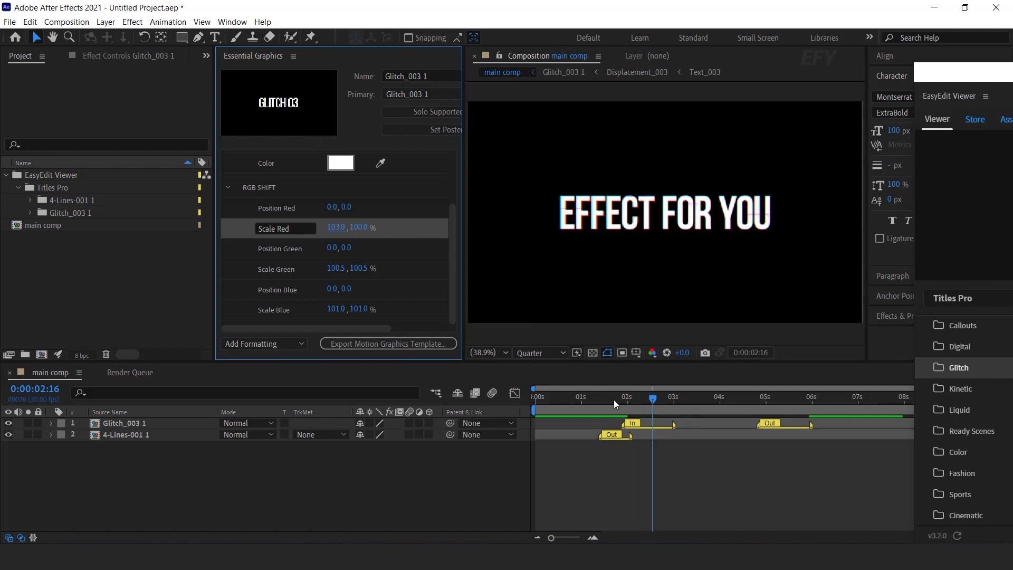
Preview main comp and scrub to about 3 s to inspect the glitch title
drag(613, 400, 709, 403)
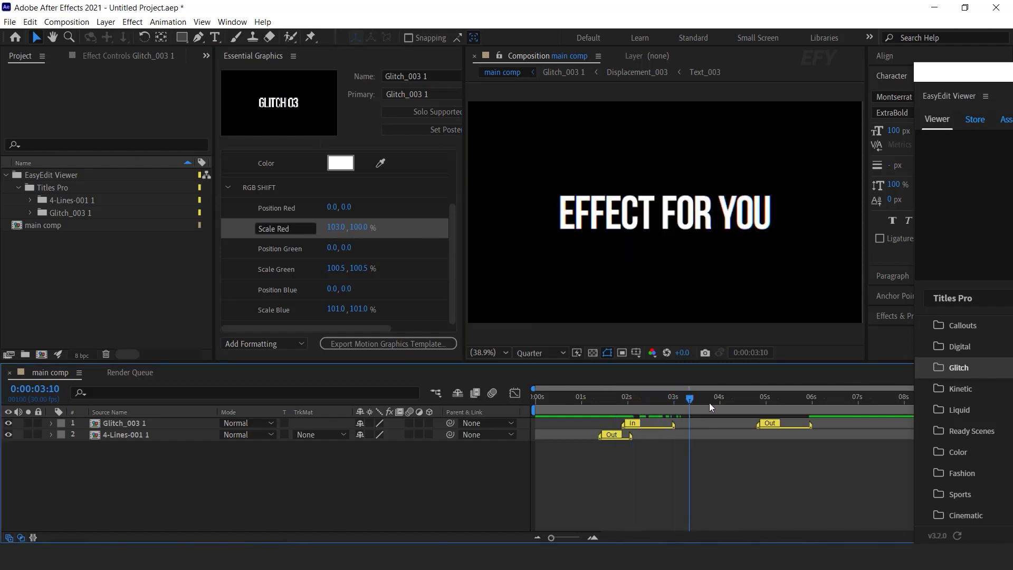
key(space)
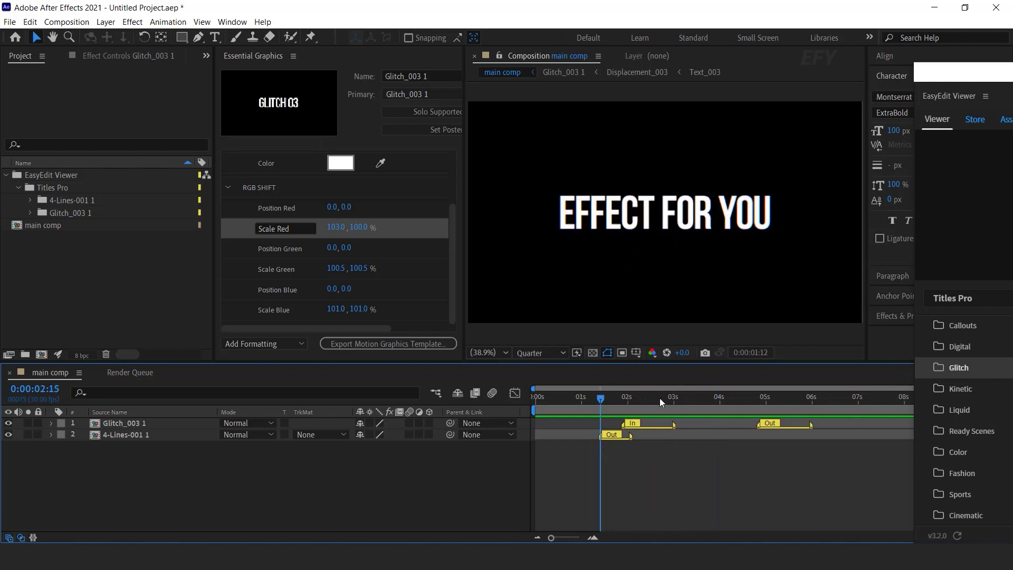
drag(659, 398, 676, 402)
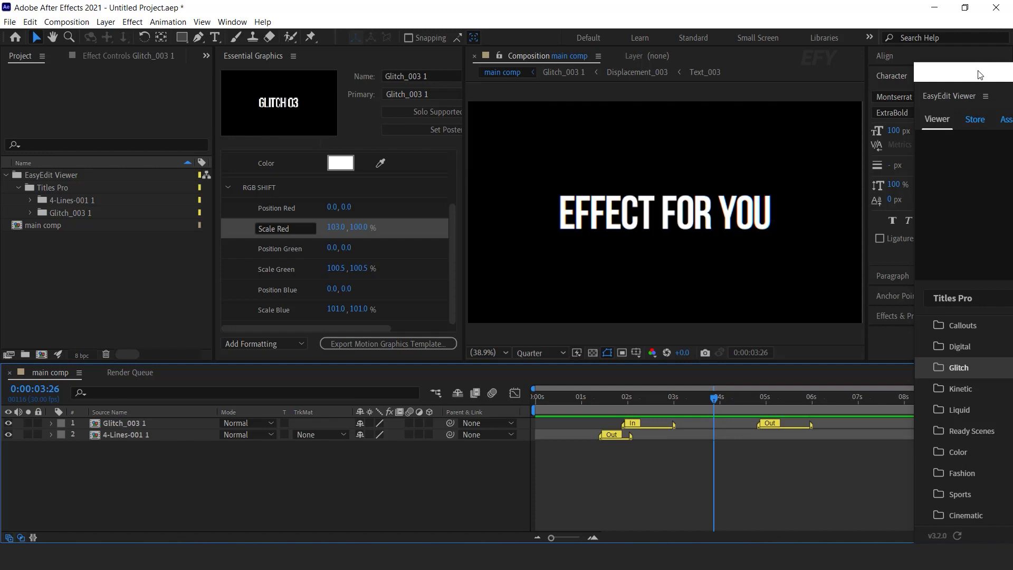
Import the Gradient Light 001 background from the Backgrounds Gradients Light templates
drag(979, 75, 220, 72)
scroll(328, 423, down, 5)
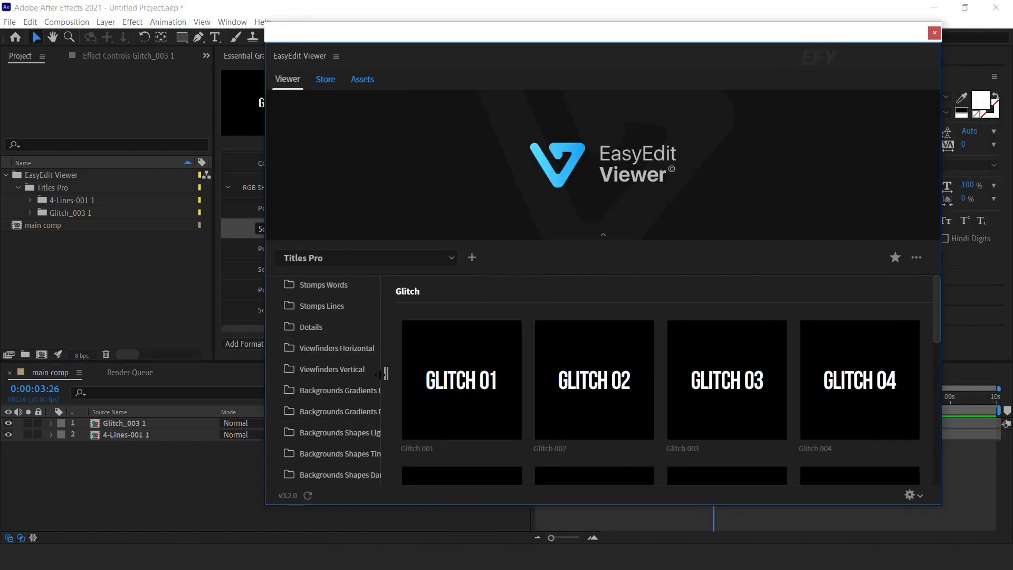
drag(381, 374, 425, 374)
click(365, 452)
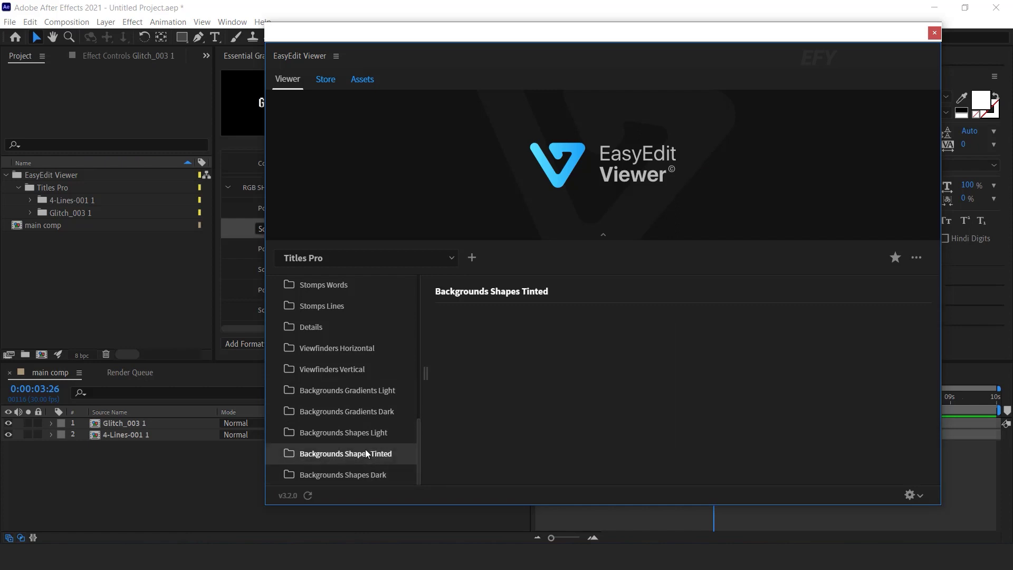
click(361, 434)
click(361, 412)
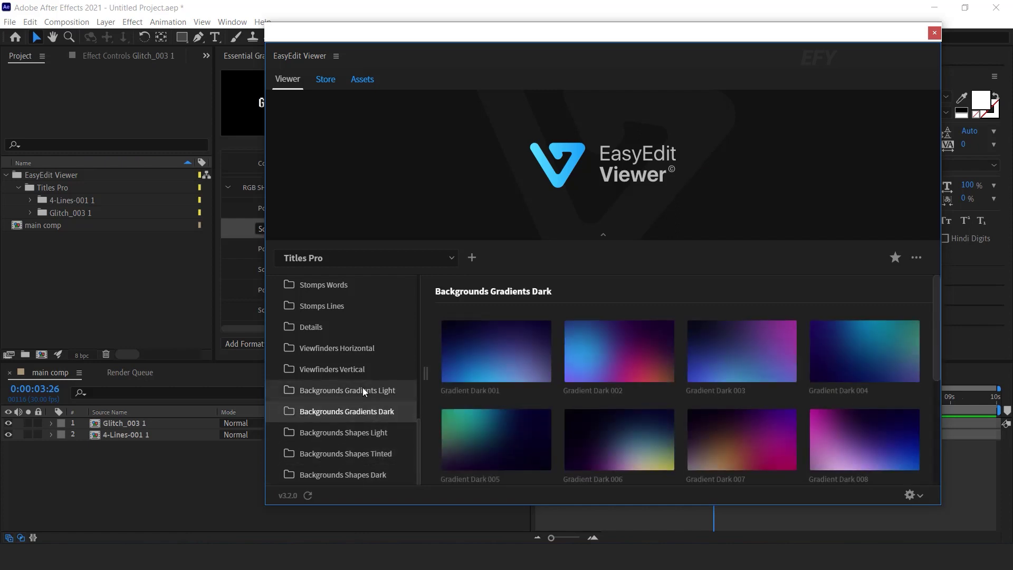
click(362, 389)
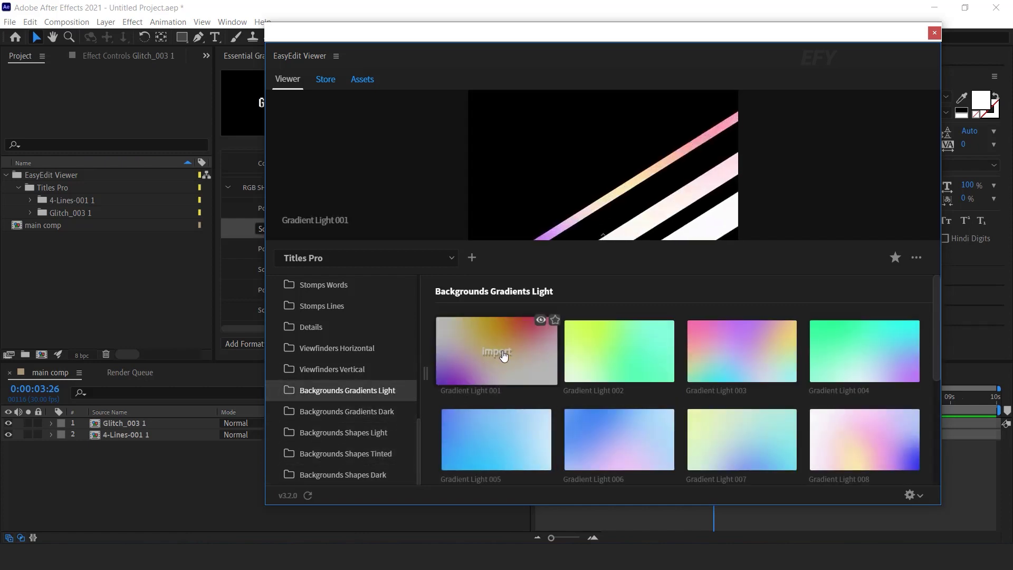
click(501, 355)
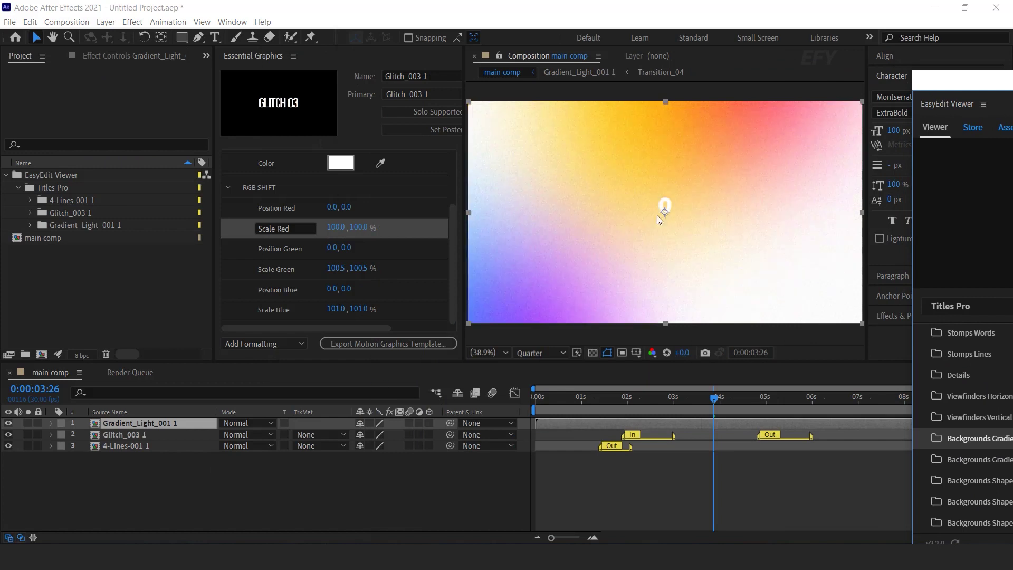
Move the gradient layer below both titles and make it start at 0 s
click(152, 426)
drag(152, 426, 140, 458)
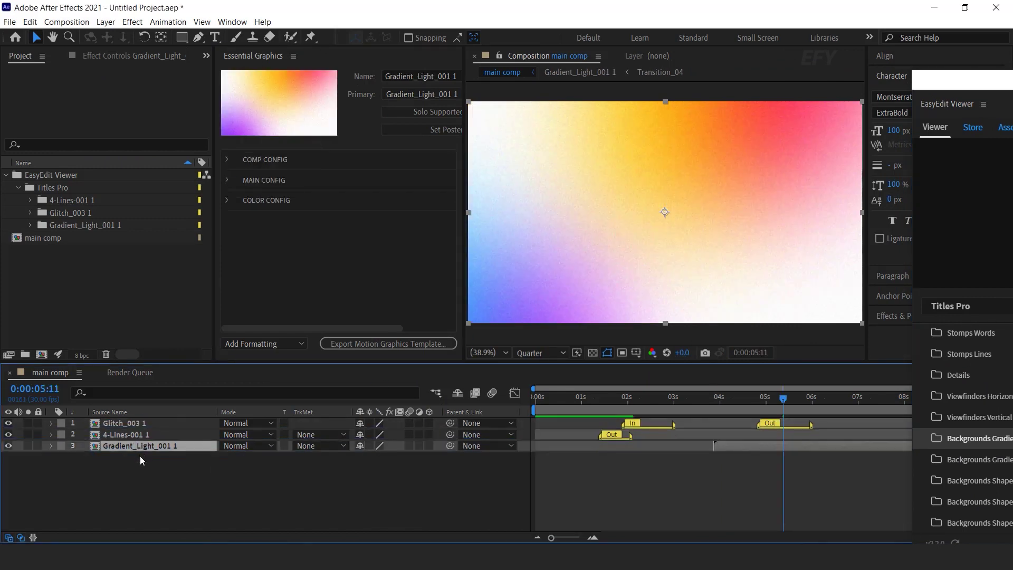
click(687, 397)
key(Home)
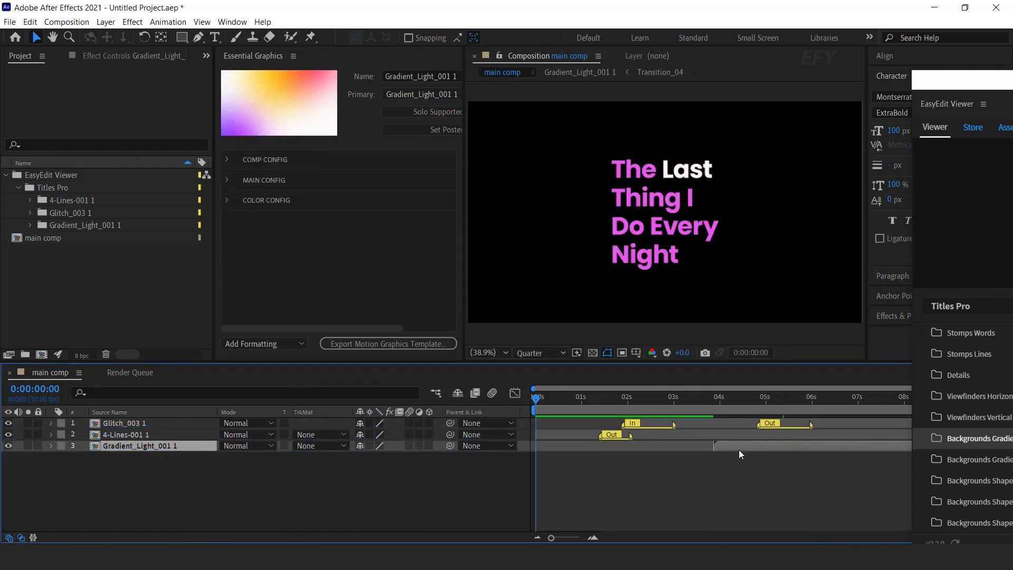
drag(738, 449, 560, 449)
drag(543, 397, 693, 396)
scroll(685, 262, down, 1)
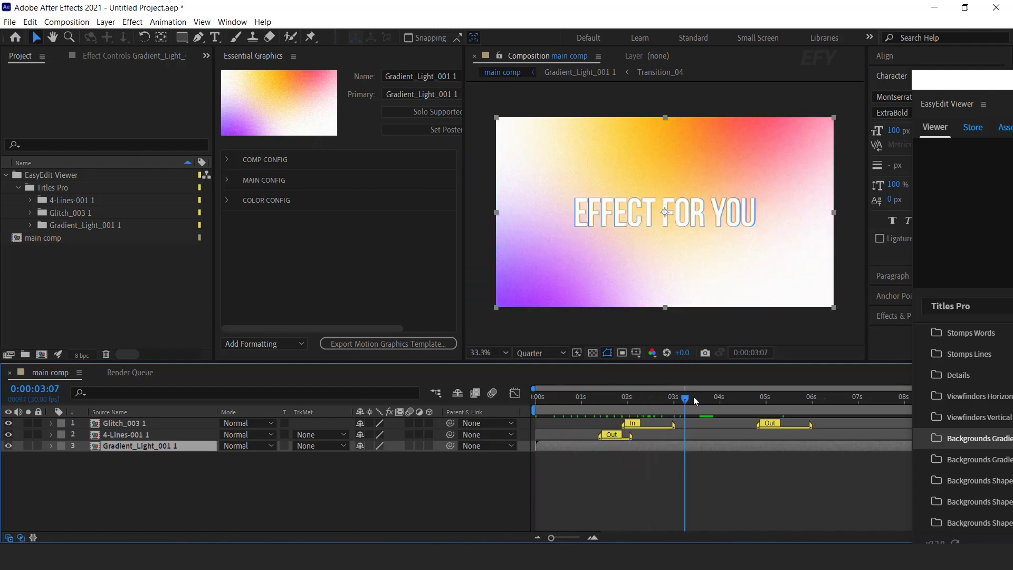
Import the H Viewfinder 004 frame from the Viewfinders Horizontal templates
double_click(964, 79)
click(368, 403)
click(372, 386)
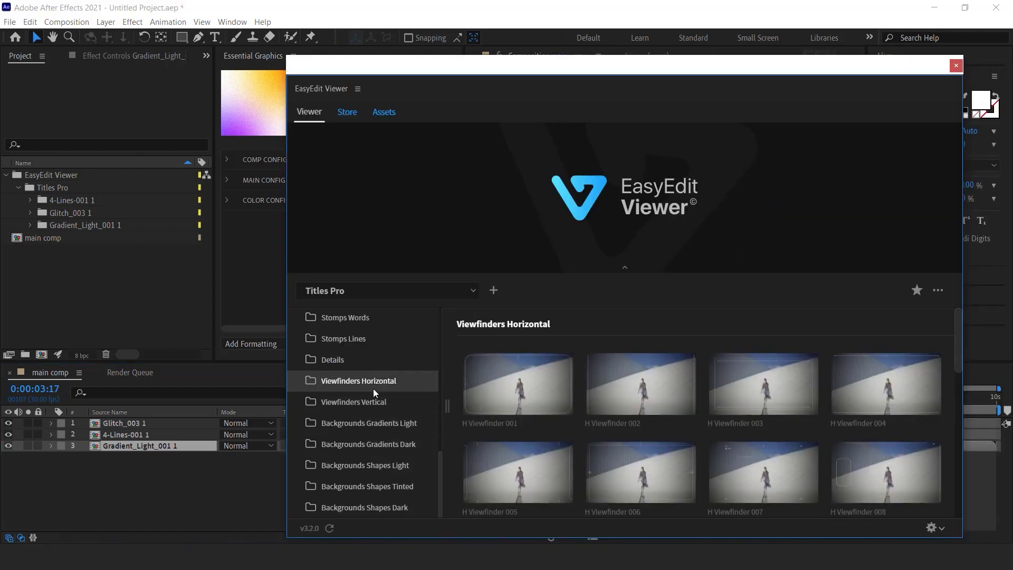
mouse_move(807, 388)
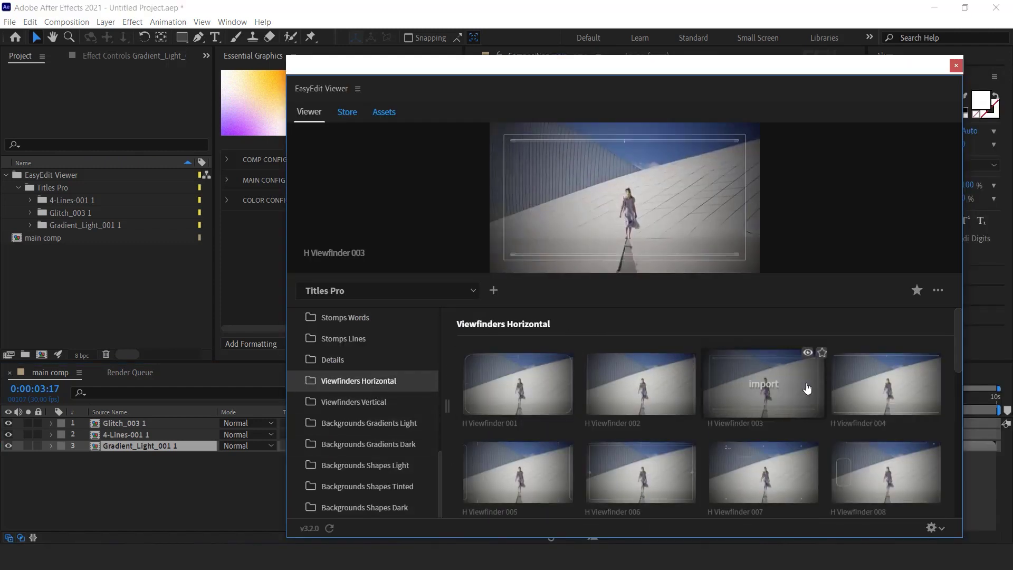
click(892, 387)
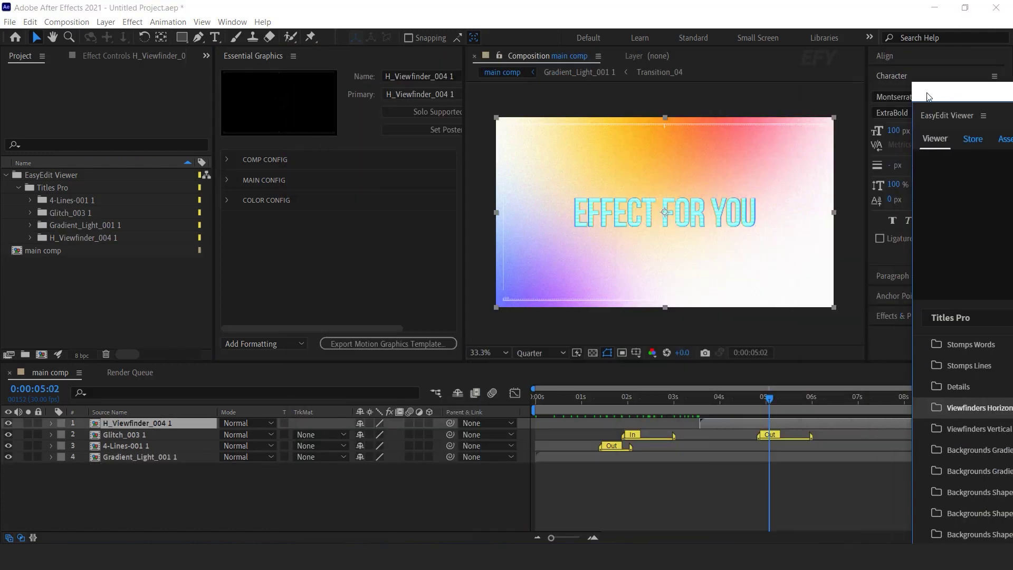
Place the viewfinder layer just above the light gradient and check it at about 4 s
drag(615, 400, 661, 400)
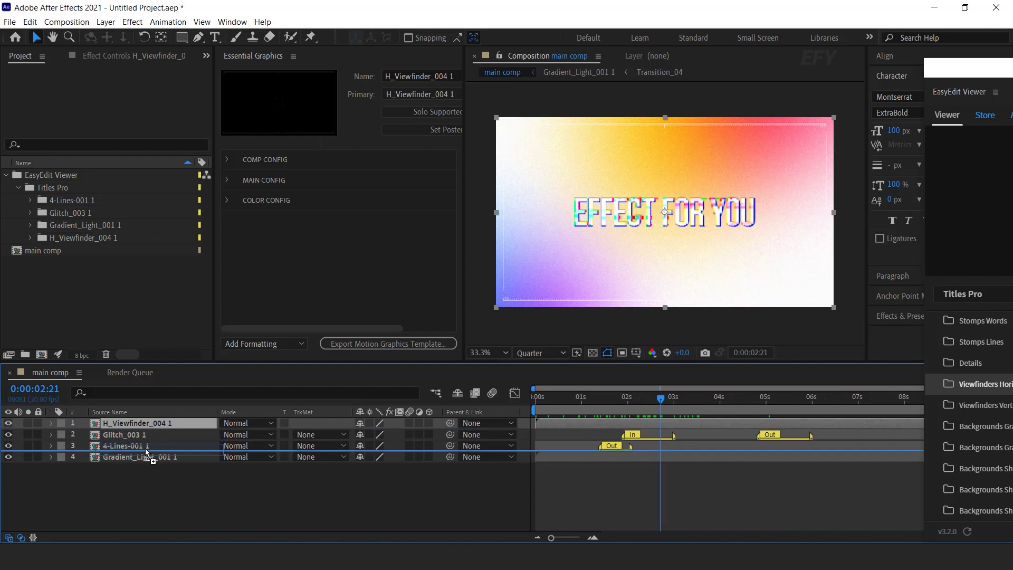
drag(144, 448, 145, 448)
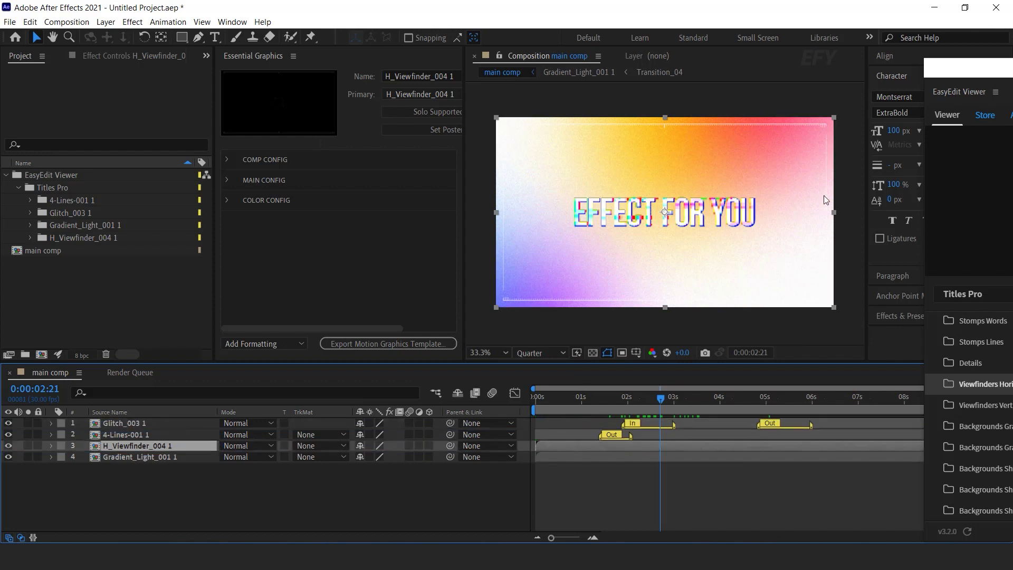
drag(704, 397, 726, 398)
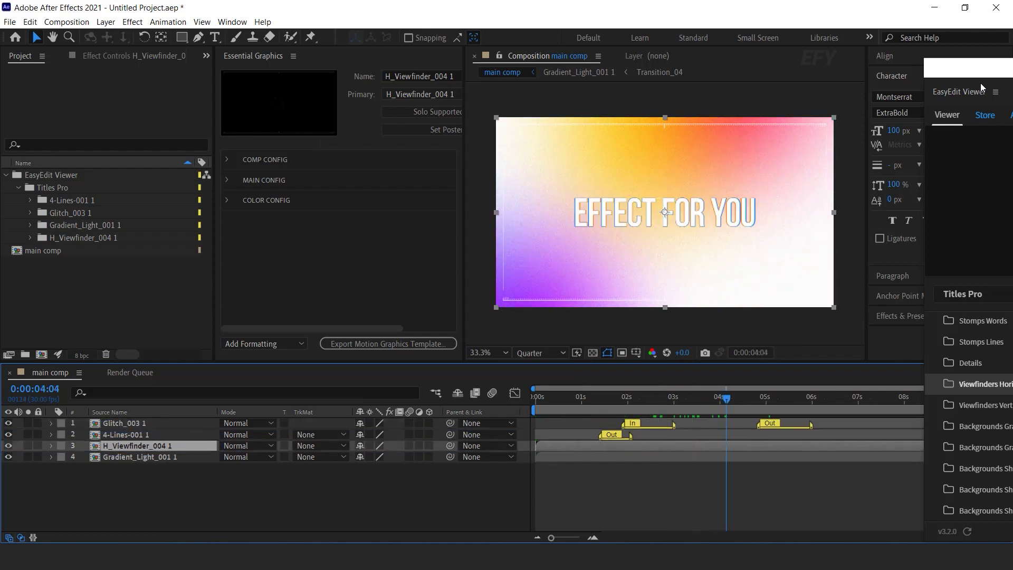
drag(975, 75, 382, 71)
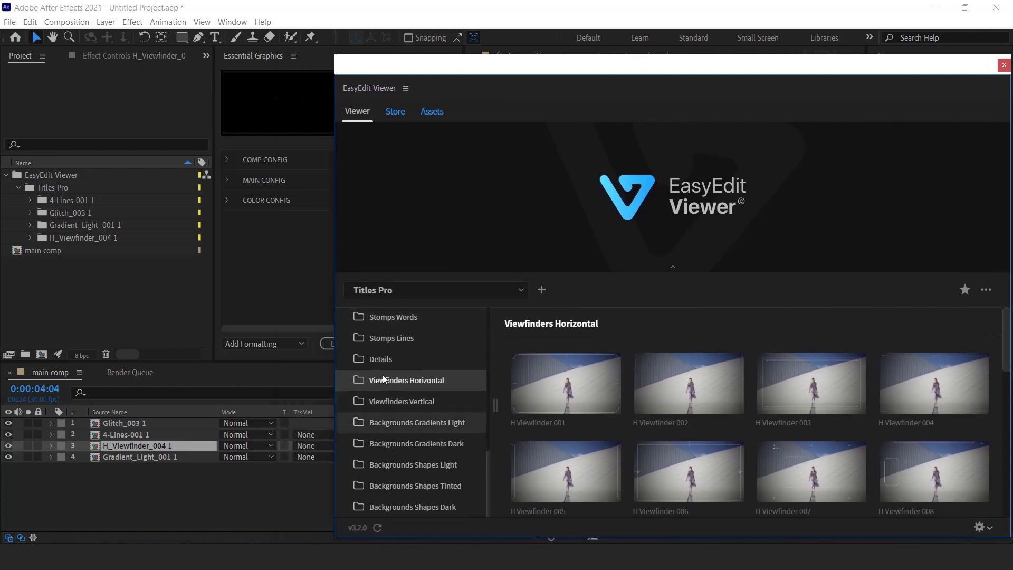
Import the Details 003 overlay from the Details folder and check it at 5:07
click(389, 358)
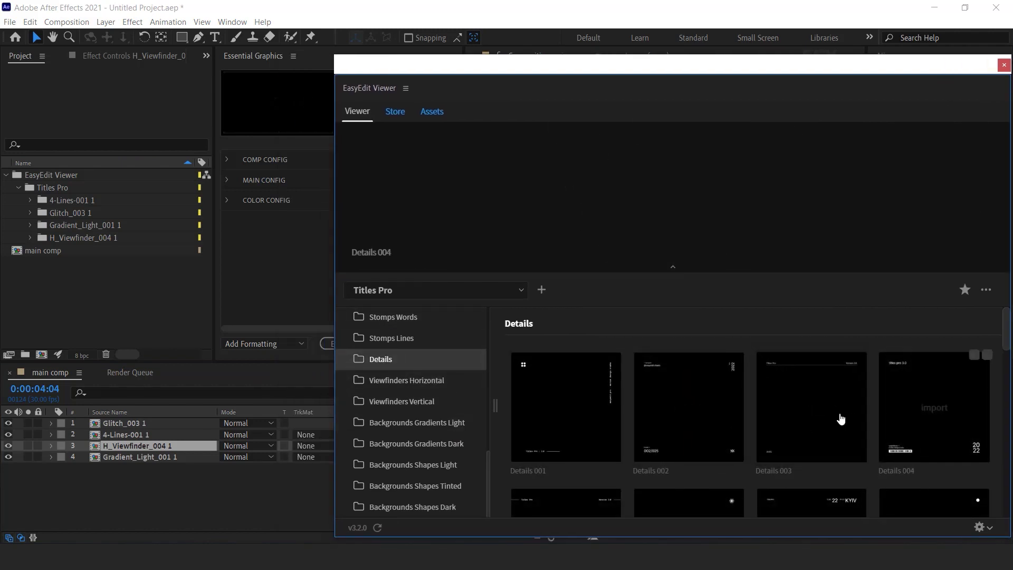
click(812, 407)
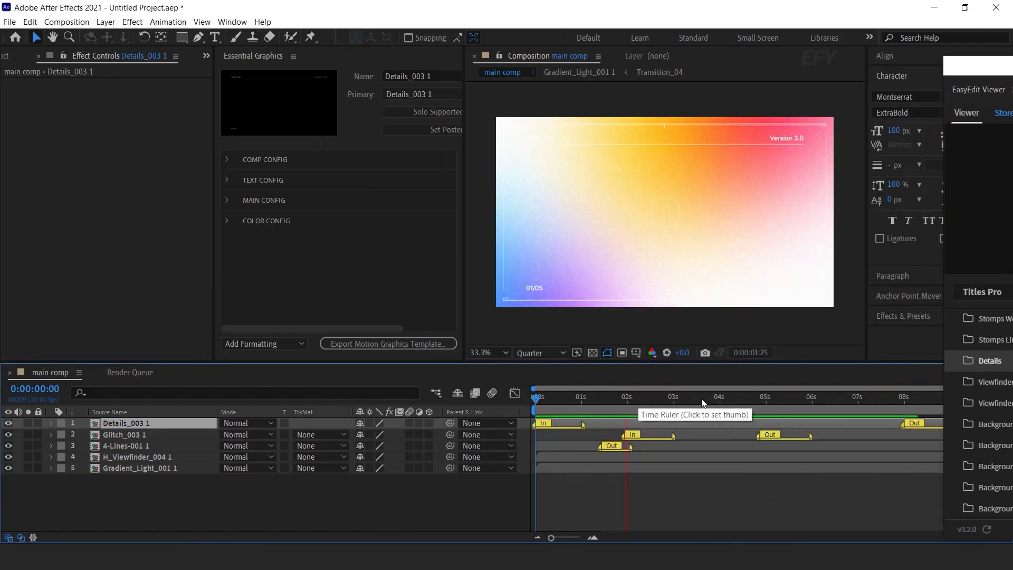
click(777, 400)
mouse_move(976, 82)
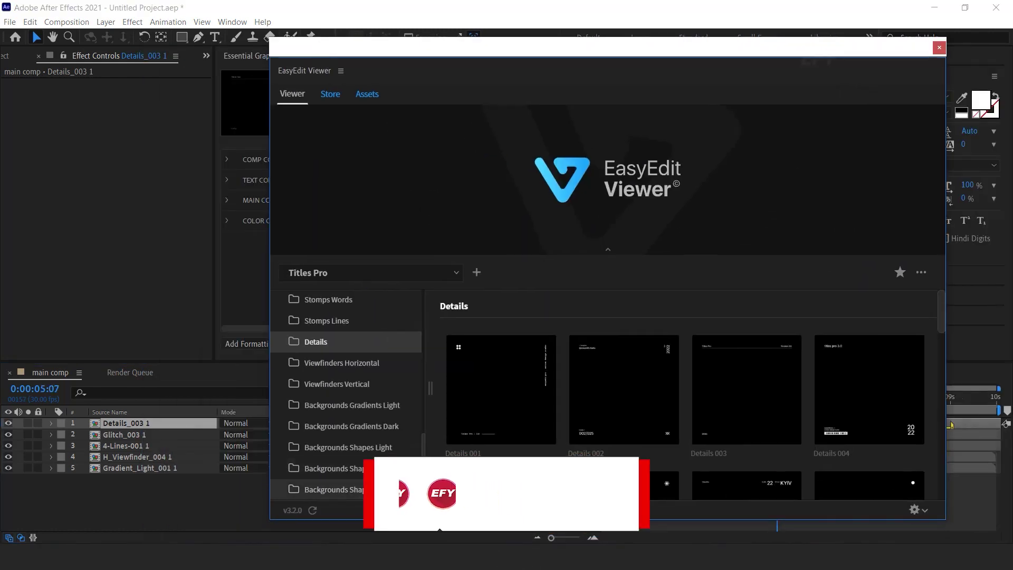
Import the Gradient Dark 001 background from the Backgrounds Gradients Dark templates
click(380, 405)
click(383, 433)
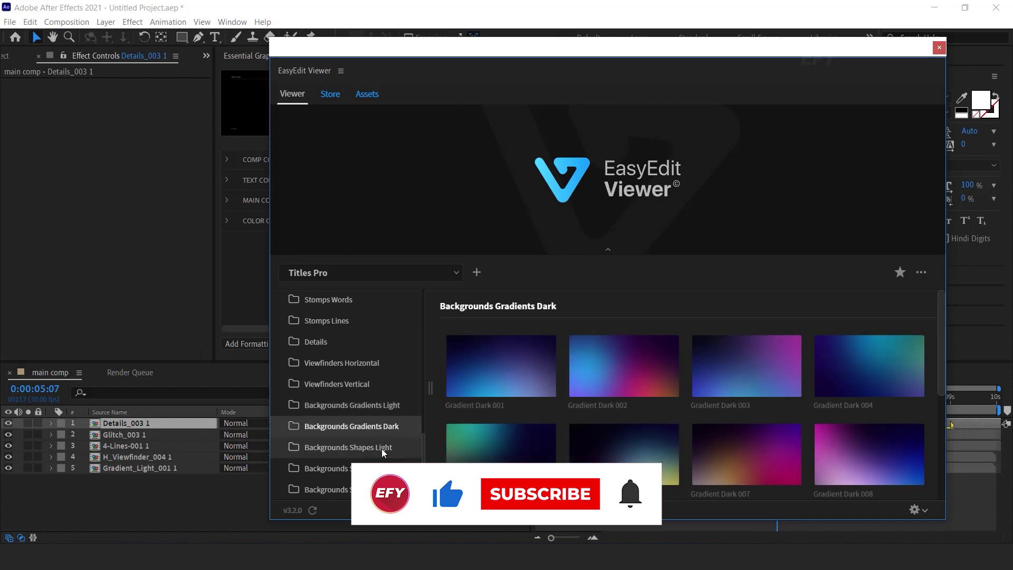
mouse_move(520, 389)
click(503, 369)
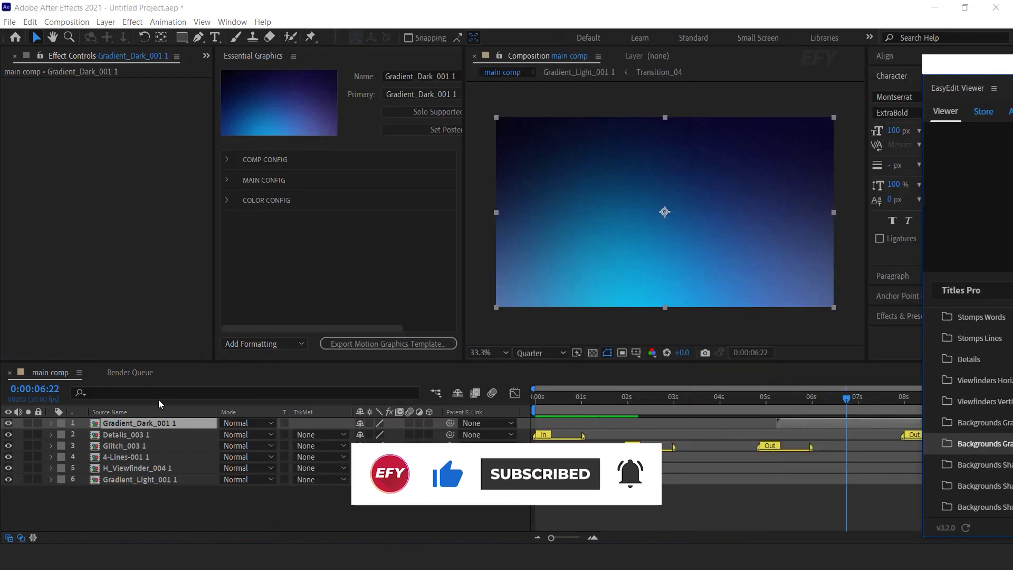
Put the dark gradient above the light gradient starting at 0 s, and shift the glitch title earlier
drag(141, 427, 146, 471)
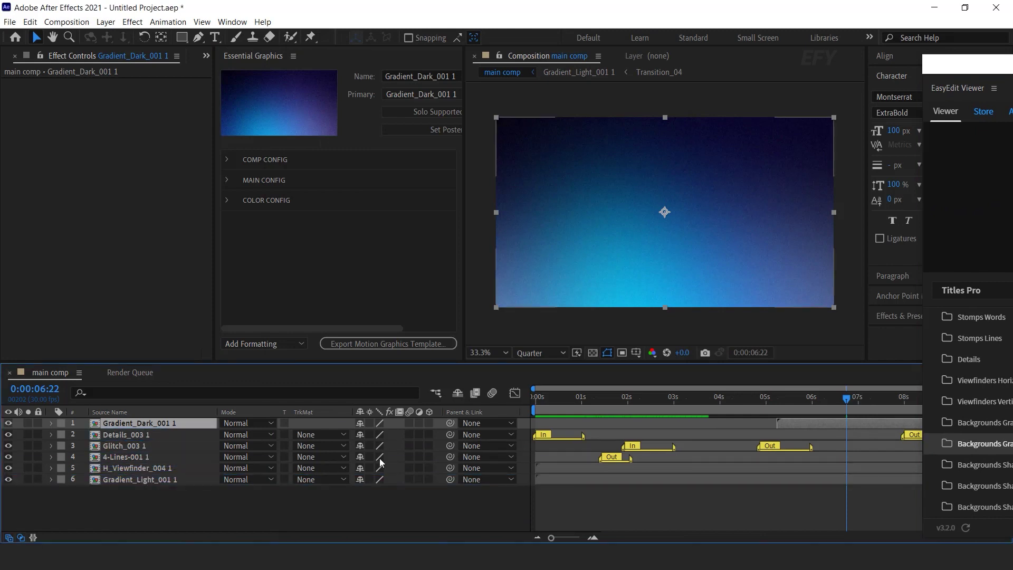
click(535, 404)
key(bracketleft)
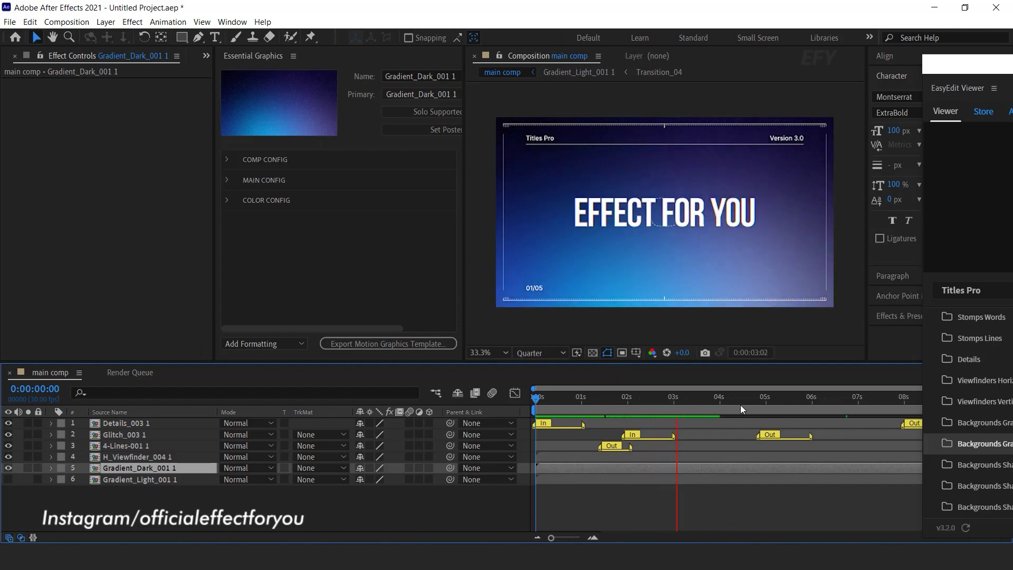
drag(725, 435, 671, 434)
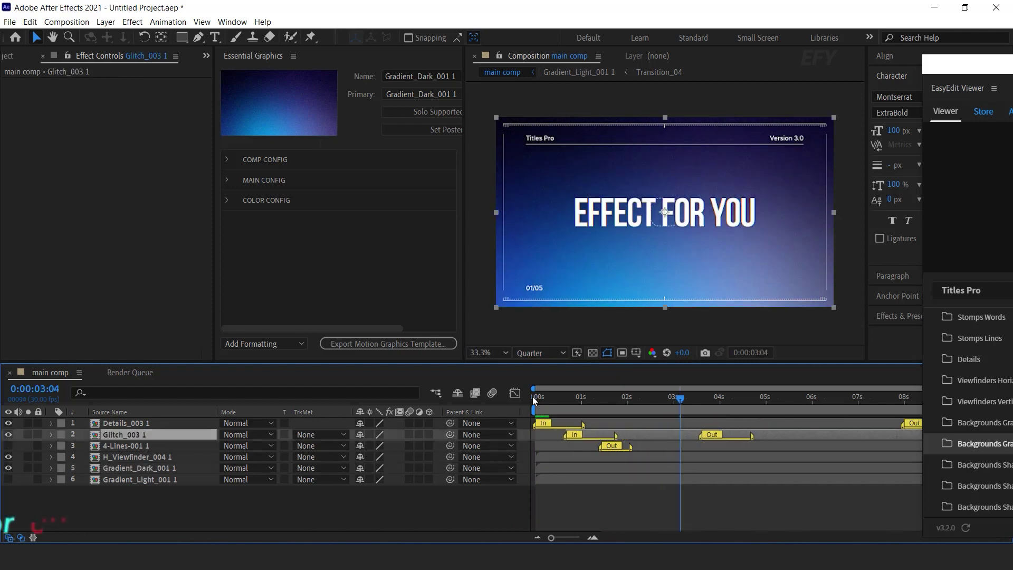
Preview the finished comp, stop near 3:24, and bring EasyEdit Viewer back to the centre
key(space)
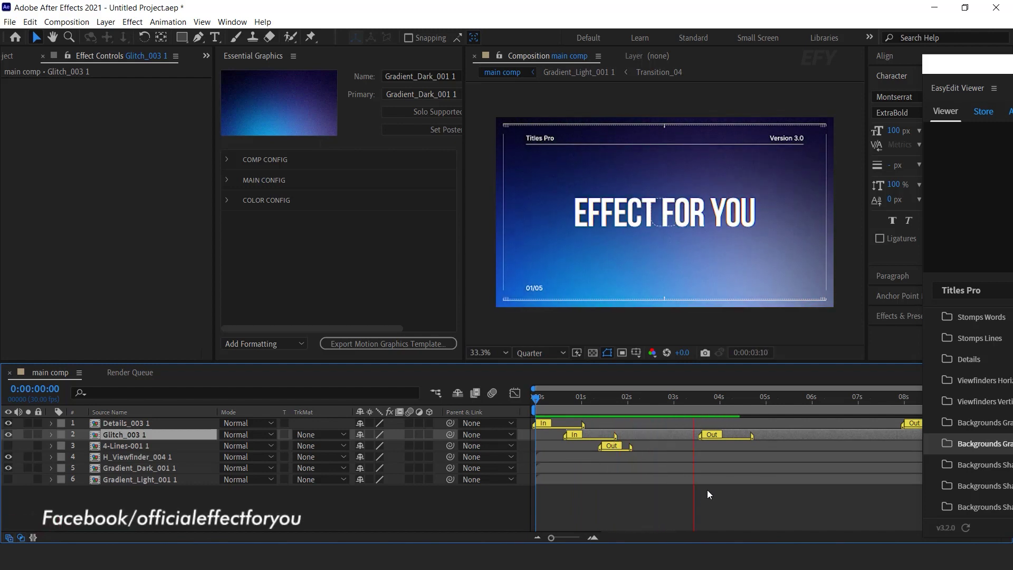
click(711, 398)
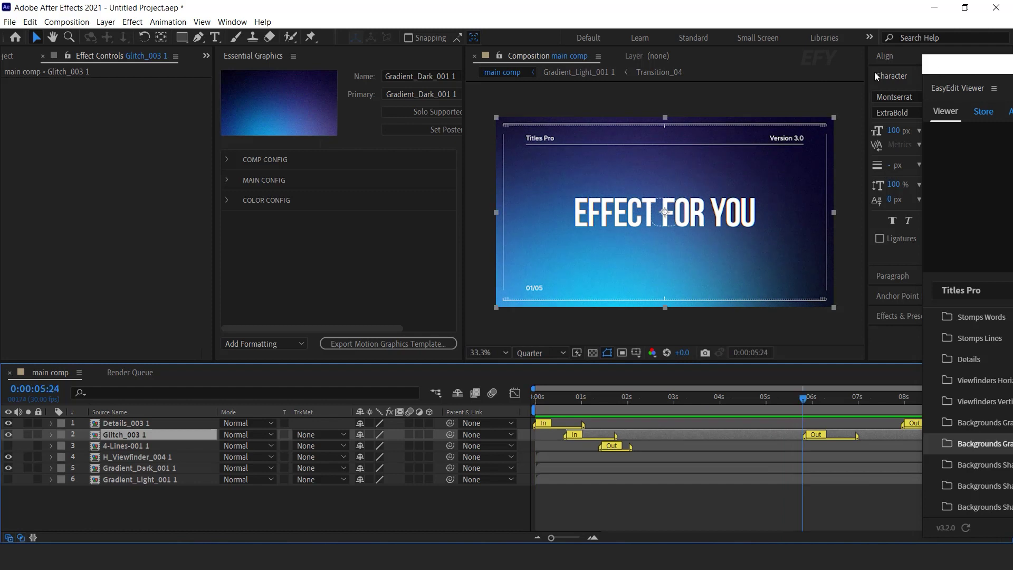
drag(875, 72, 277, 51)
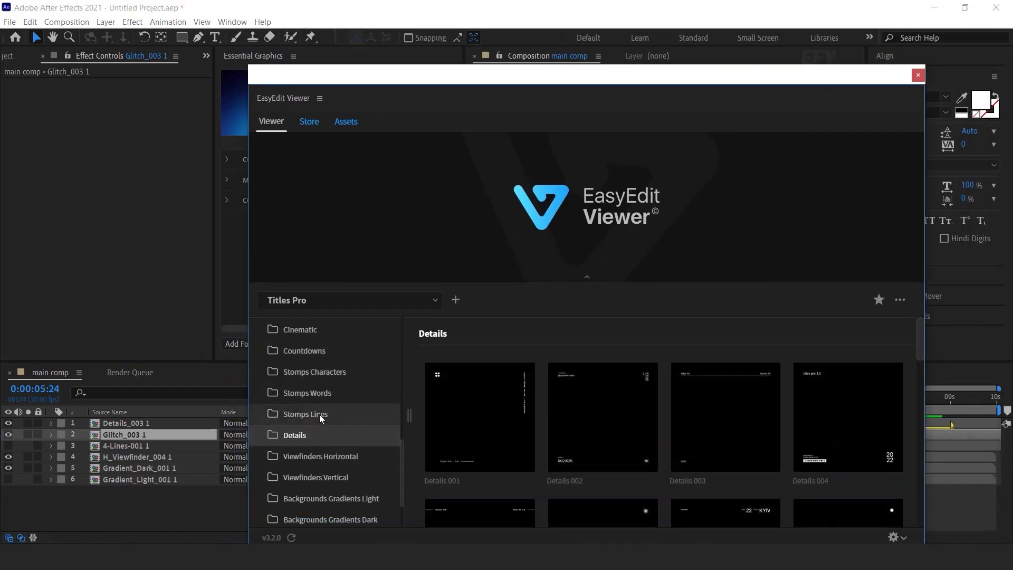
Browse the Stomps, Countdowns, Sports, Fashion and Color title templates
click(319, 414)
click(326, 393)
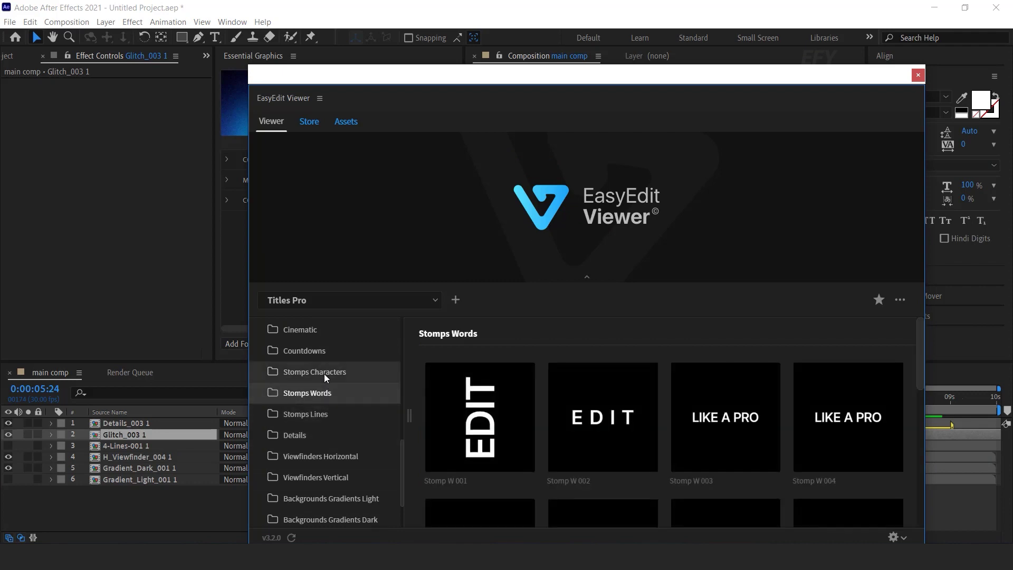
click(324, 372)
mouse_move(565, 449)
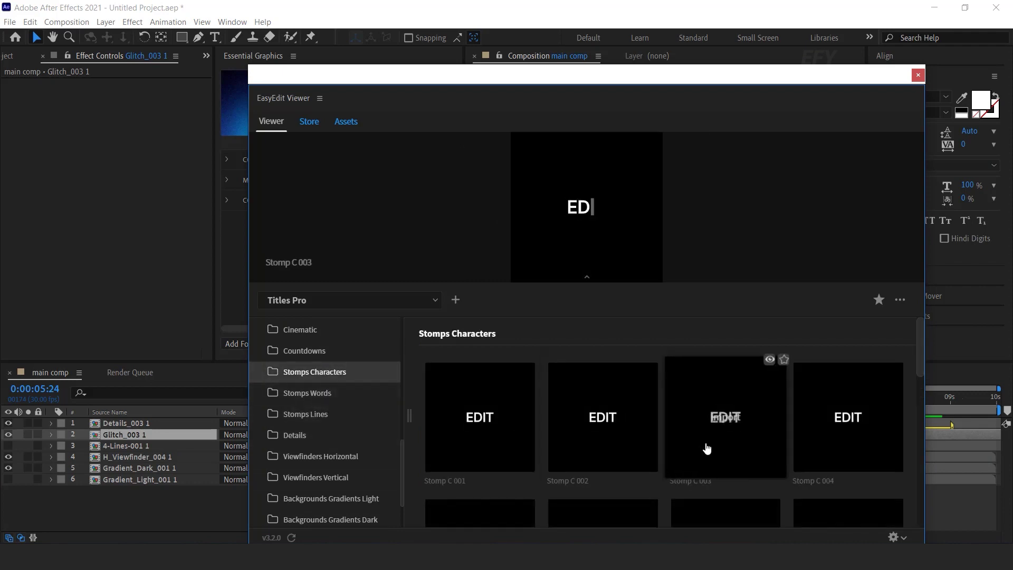
scroll(343, 451, up, 3)
click(322, 488)
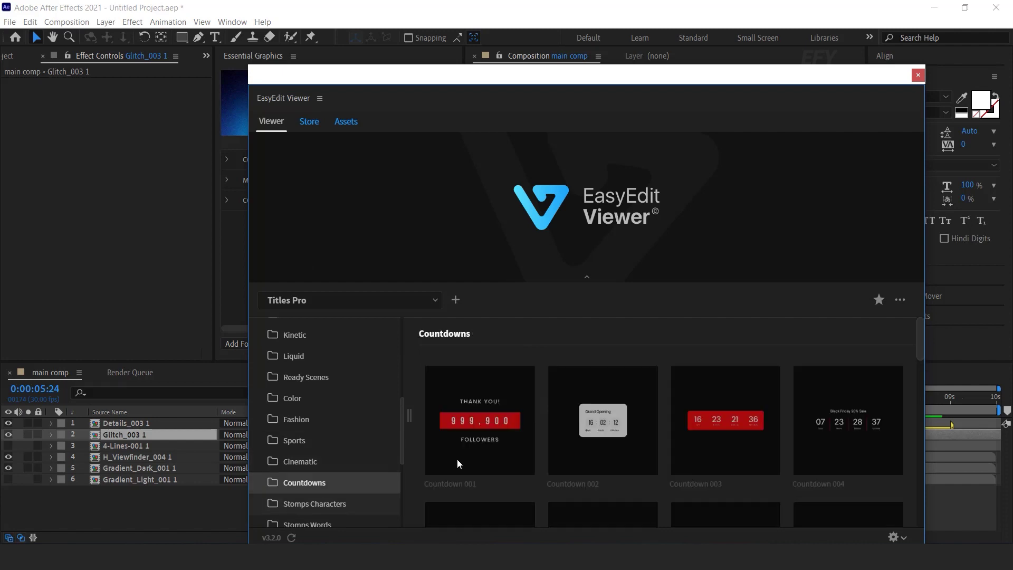
click(306, 430)
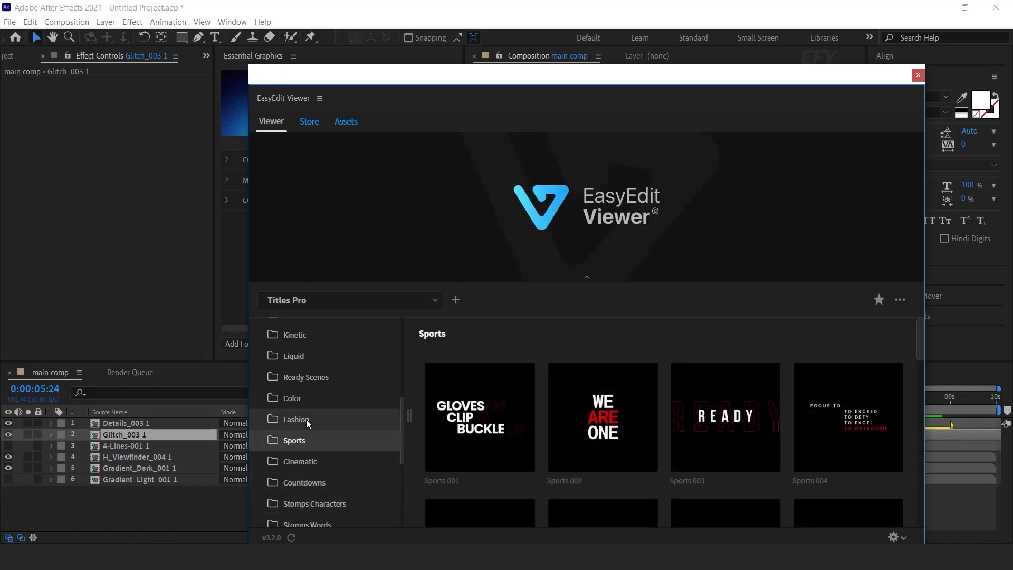
click(306, 419)
click(312, 399)
scroll(316, 401, up, 3)
mouse_move(477, 431)
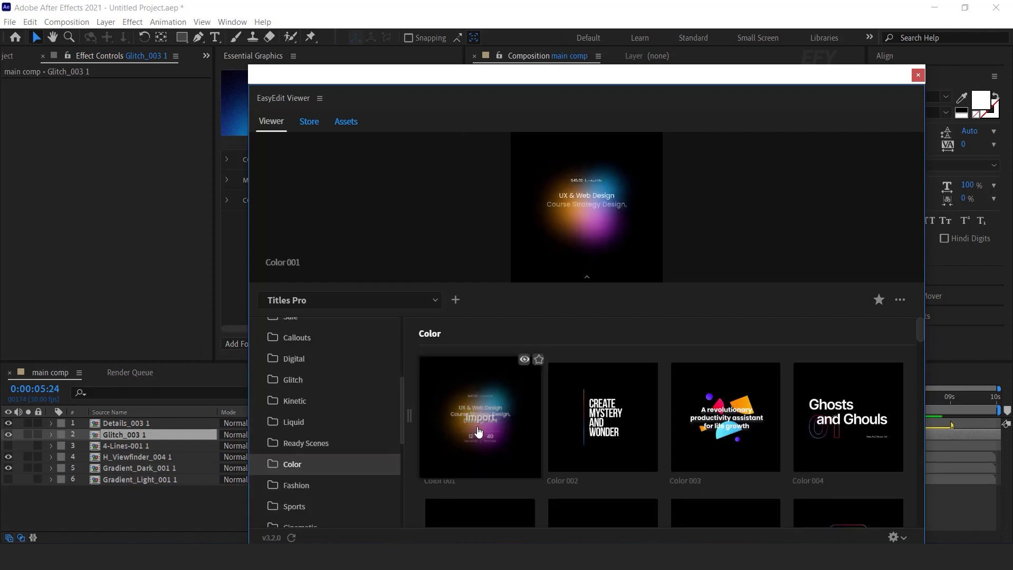
mouse_move(606, 431)
Look through the Ready Scenes templates, then the Minimal 3-lines titles
click(322, 444)
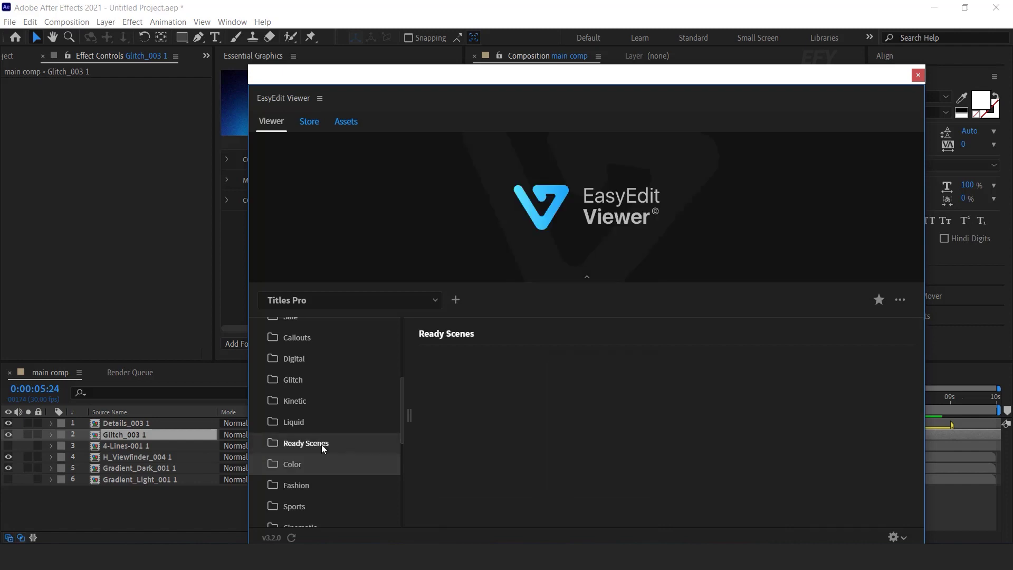
mouse_move(515, 411)
mouse_move(710, 409)
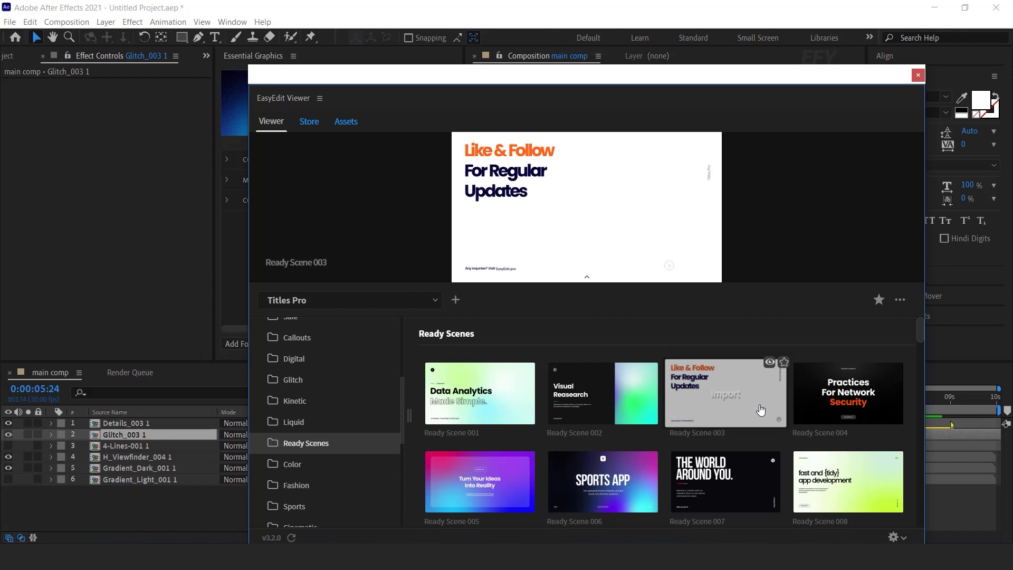
mouse_move(835, 489)
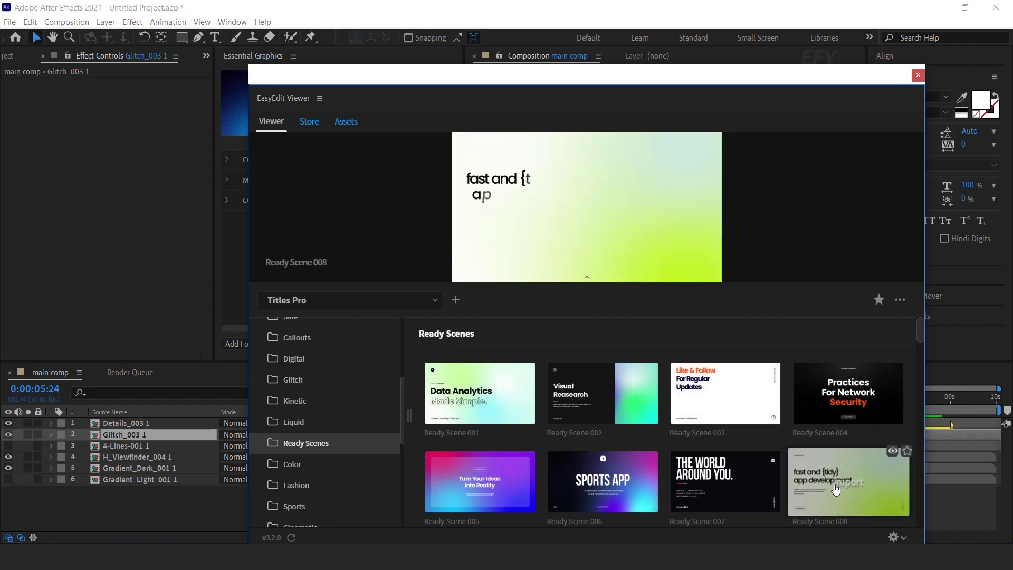
mouse_move(702, 493)
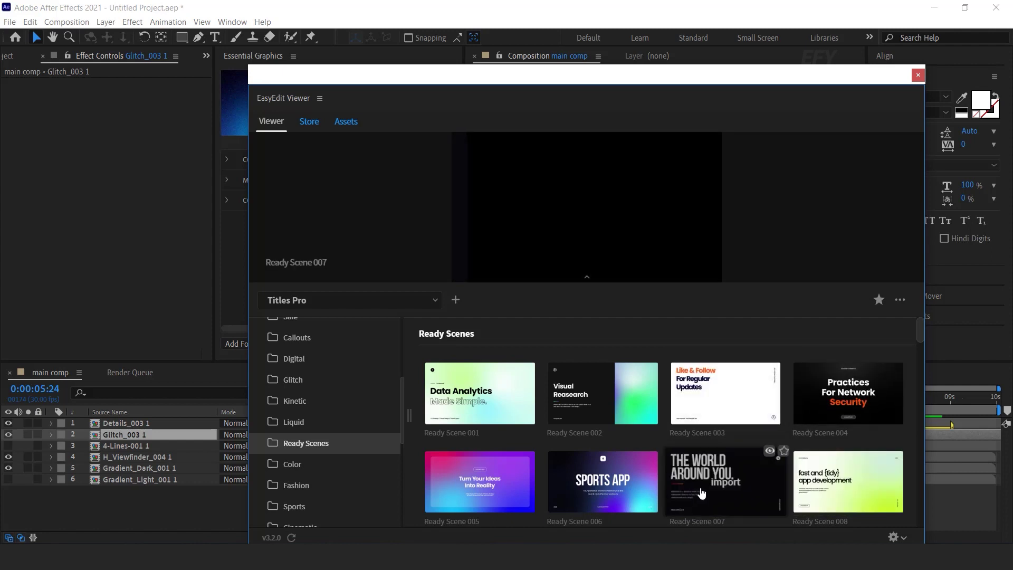
scroll(560, 491, down, 5)
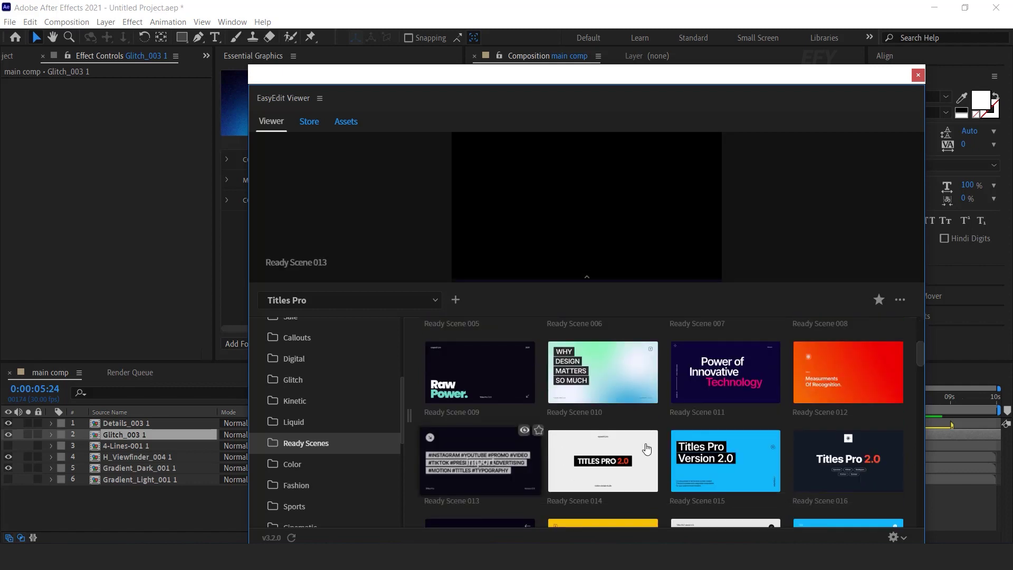
scroll(748, 453, down, 2)
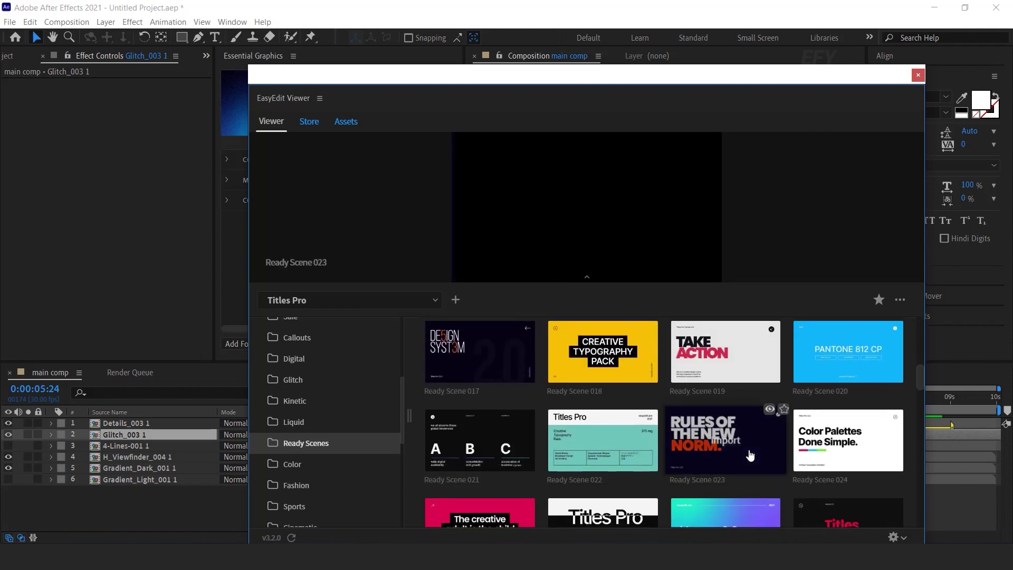
mouse_move(750, 455)
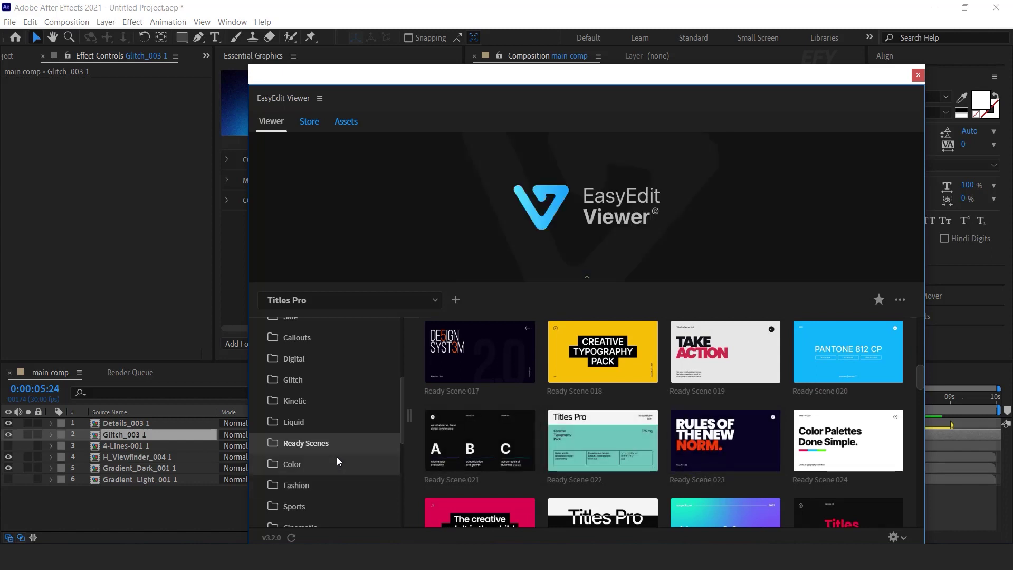
scroll(337, 461, up, 4)
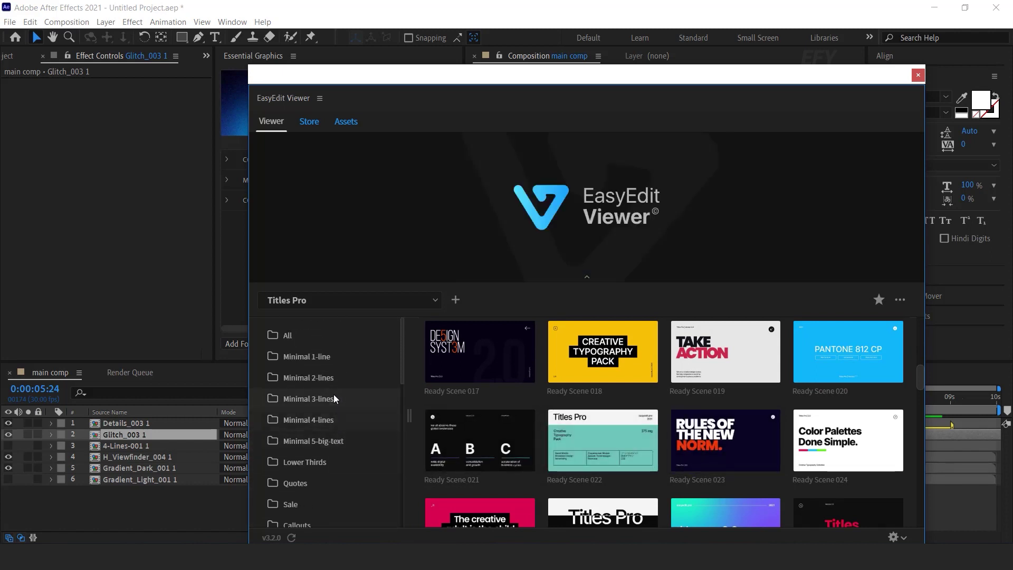
click(334, 397)
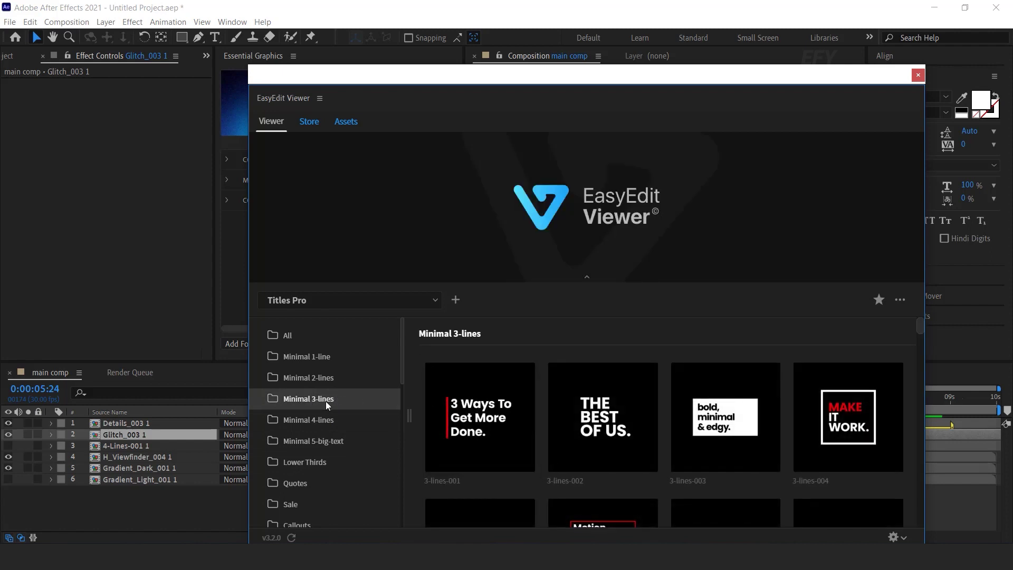
scroll(325, 417, down, 10)
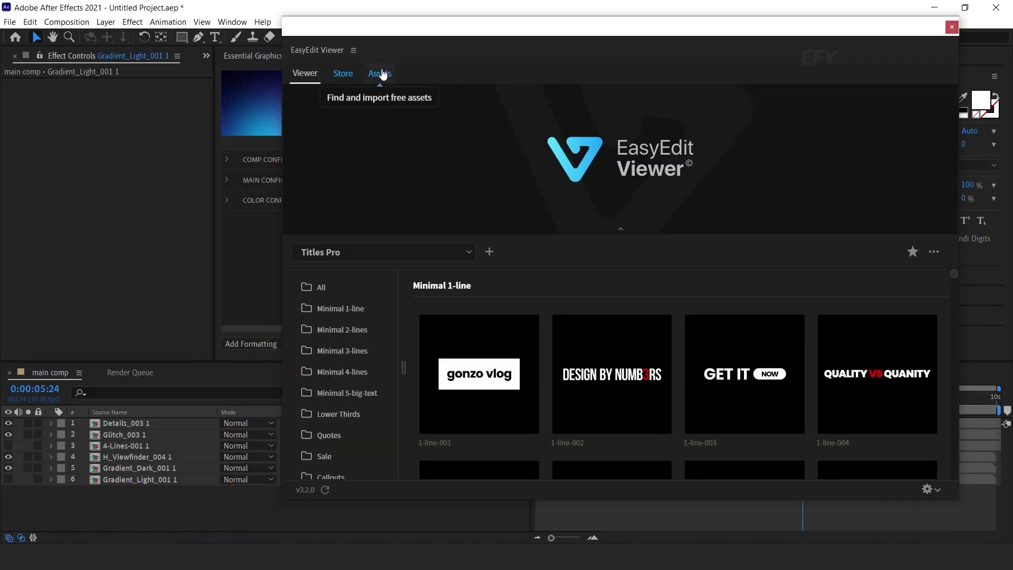
Open the free Assets library and switch from GIFs through Wikipedia images to Pexels stock videos
click(379, 73)
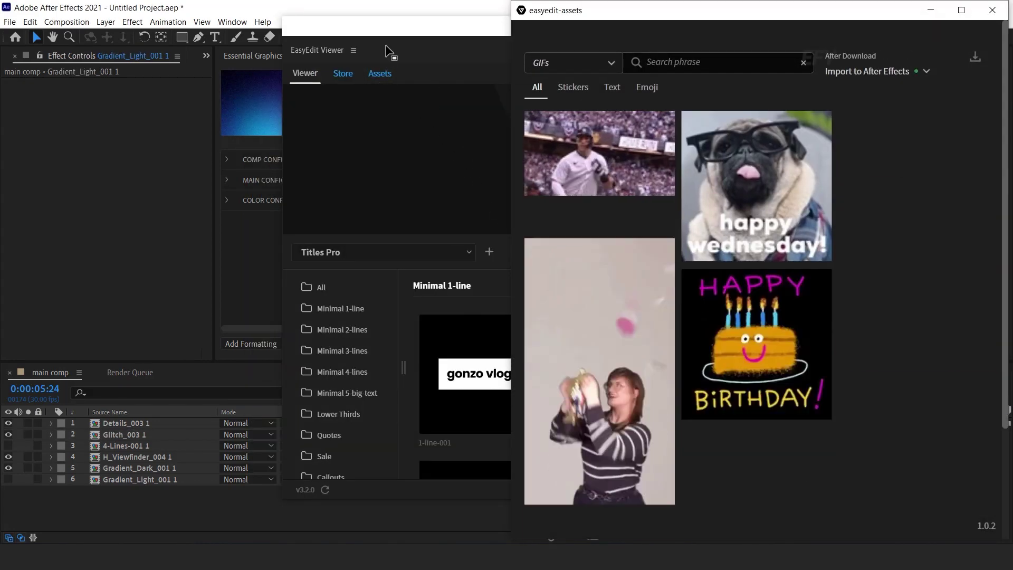
mouse_move(924, 411)
scroll(923, 410, down, 5)
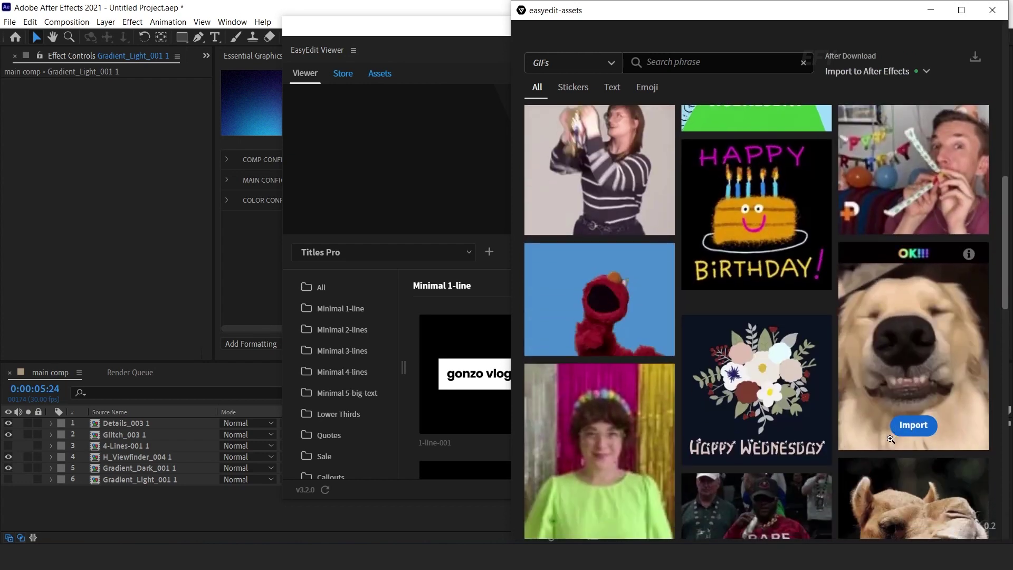
click(578, 63)
click(561, 112)
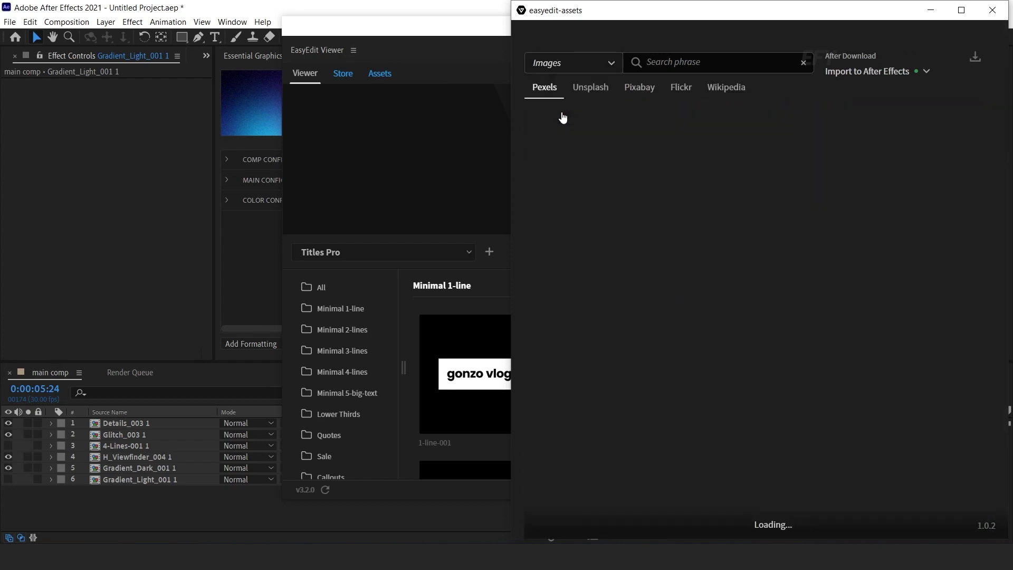
scroll(929, 338, down, 8)
click(726, 87)
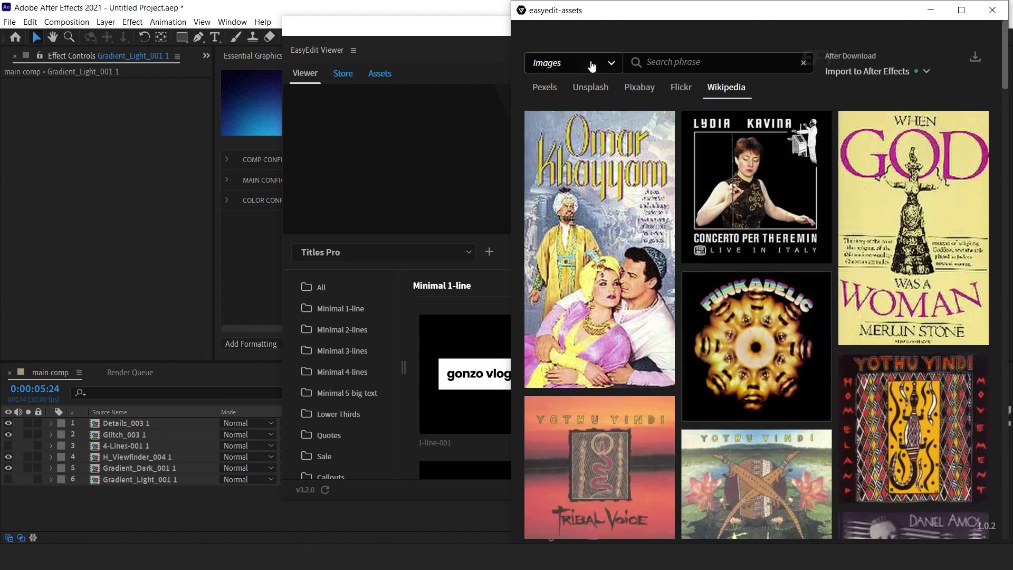
click(555, 136)
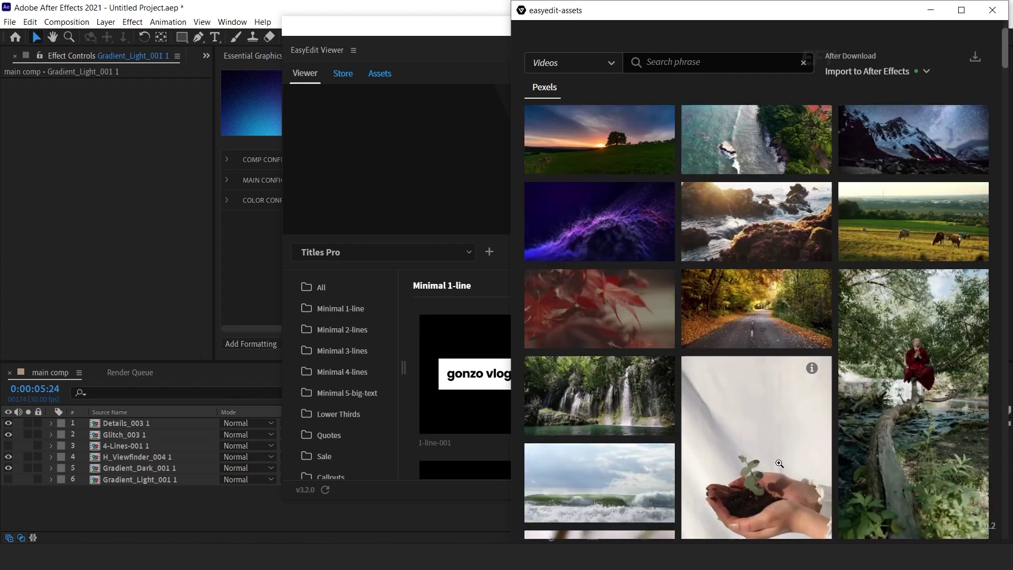
scroll(779, 463, down, 15)
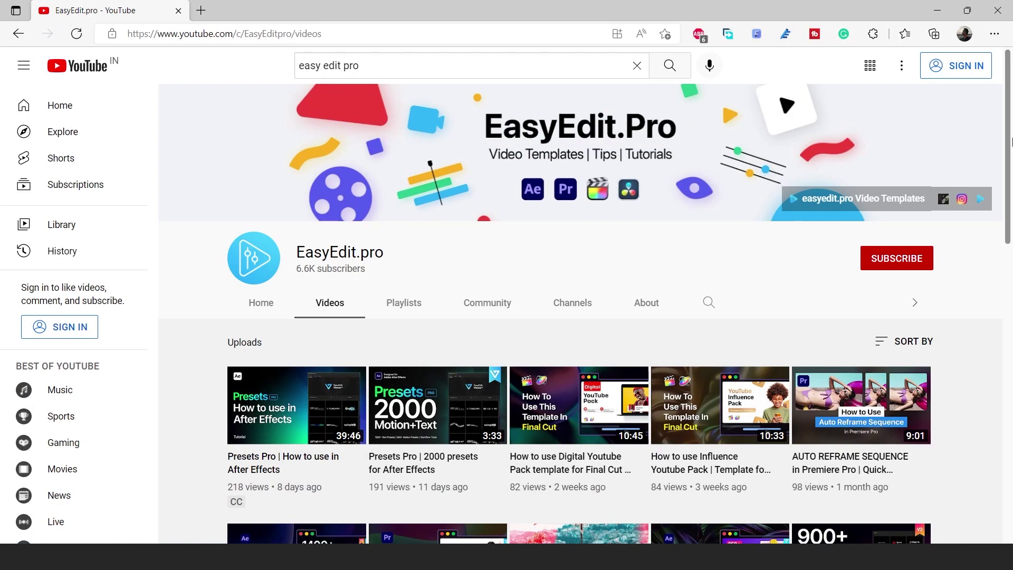
Scroll down the EasyEdit.pro channel's Videos page to see more uploads
drag(1008, 136, 1010, 169)
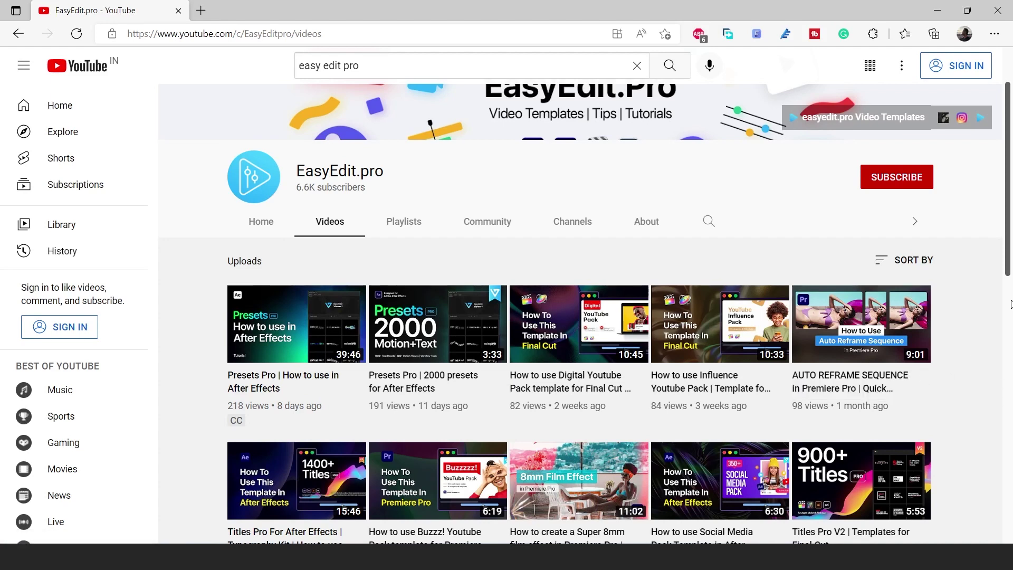
drag(1008, 272, 1008, 303)
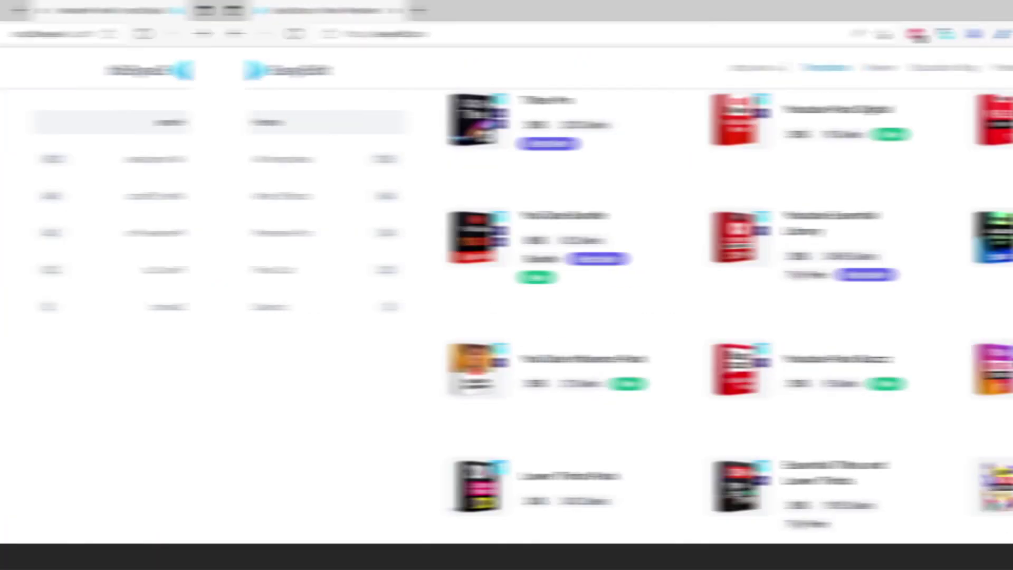
Scroll the easyedit.pro homepage past Latest Uploads and Latest Updated to Live Results
scroll(985, 264, down, 2)
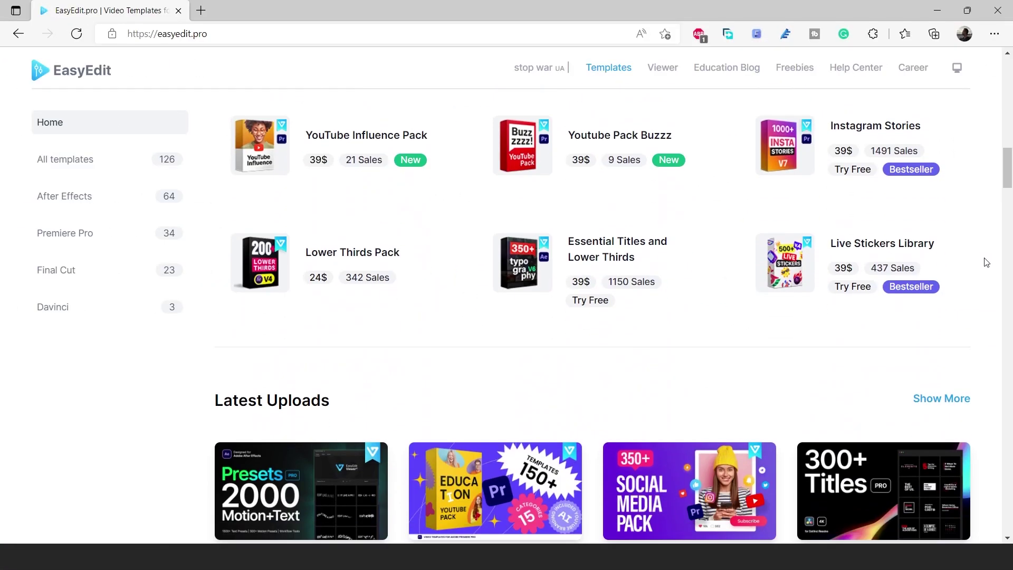
scroll(977, 266, down, 7)
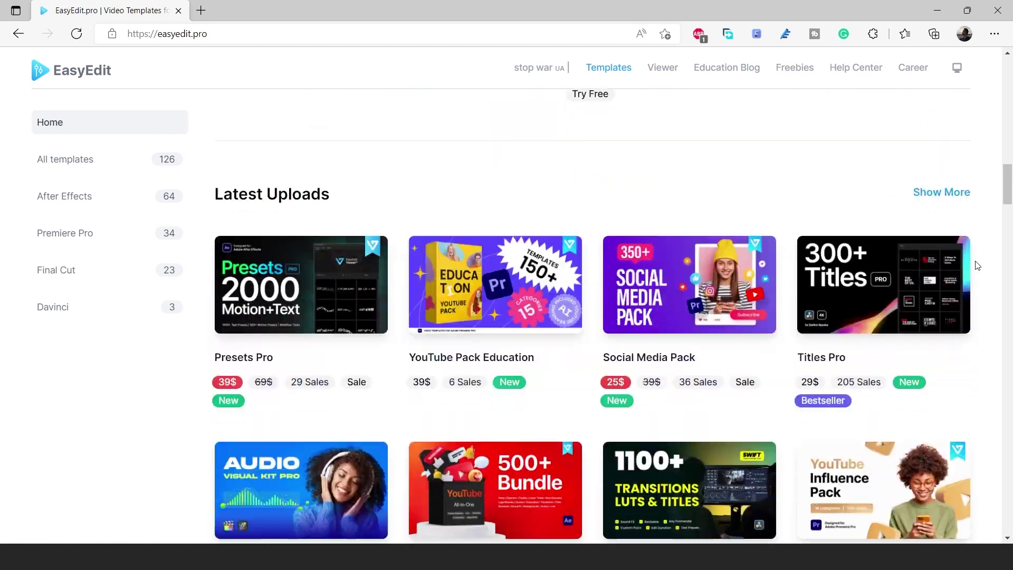
scroll(979, 265, down, 1)
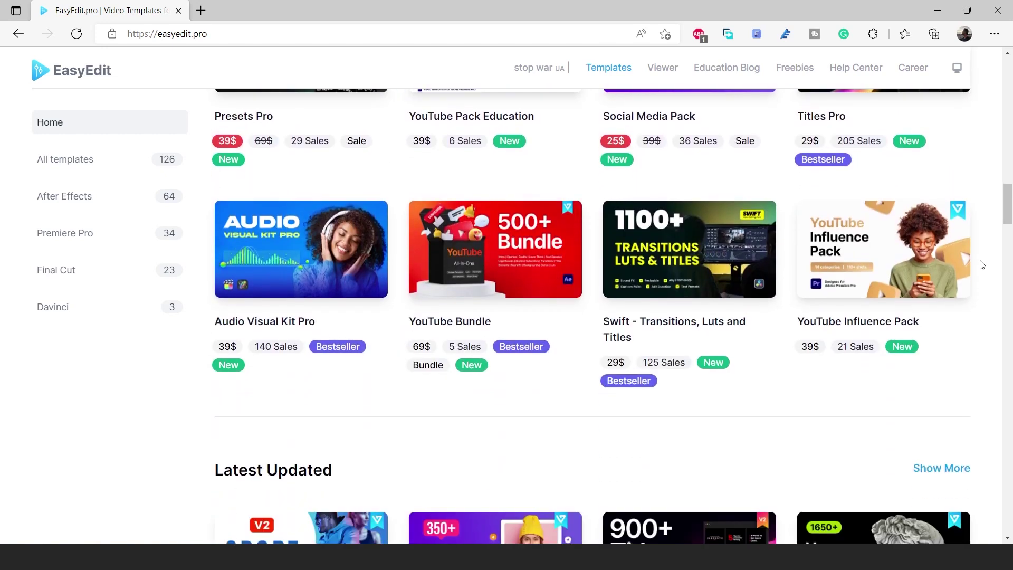
scroll(983, 266, down, 5)
scroll(983, 272, down, 3)
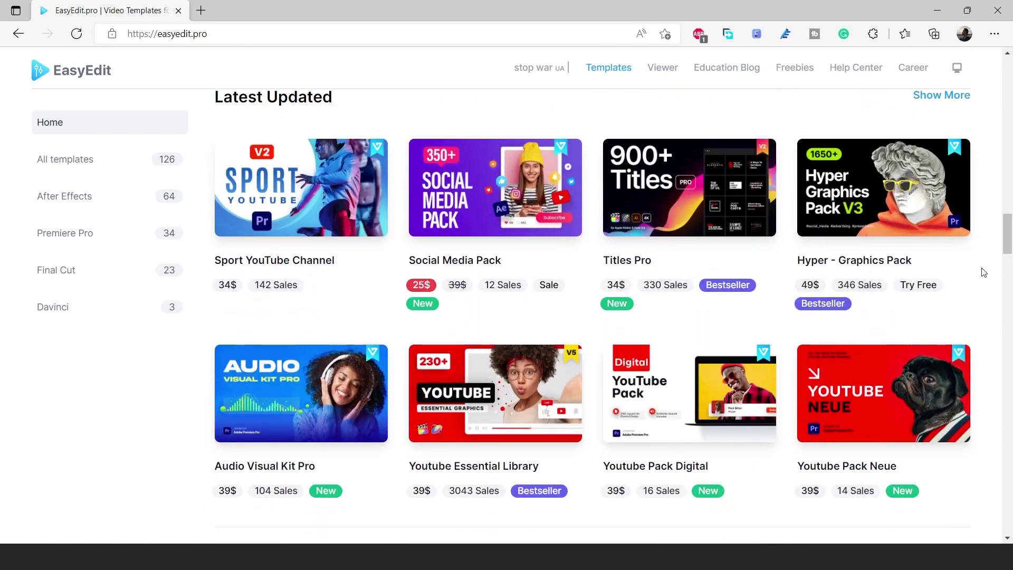
scroll(984, 272, down, 5)
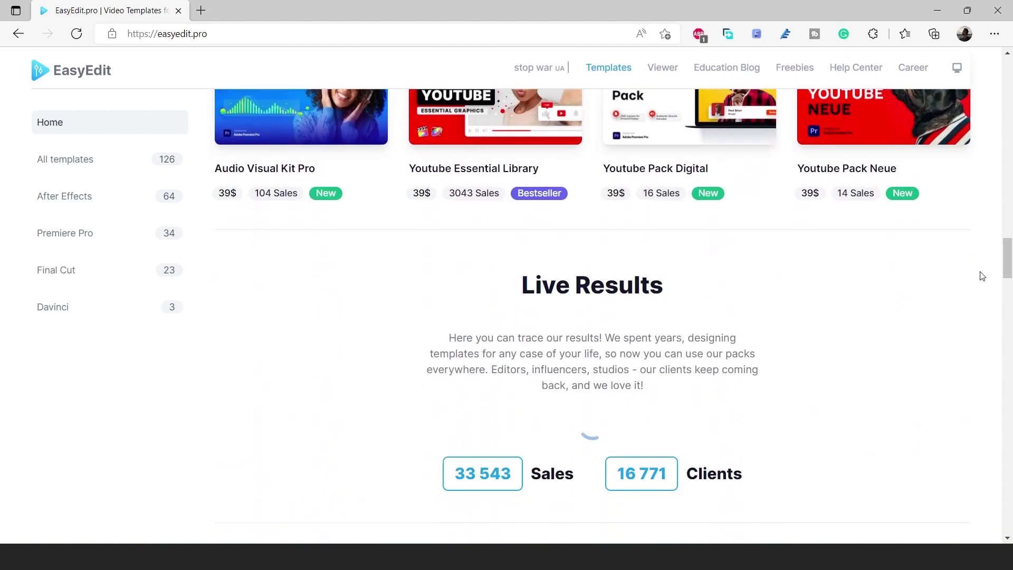
scroll(981, 276, down, 1)
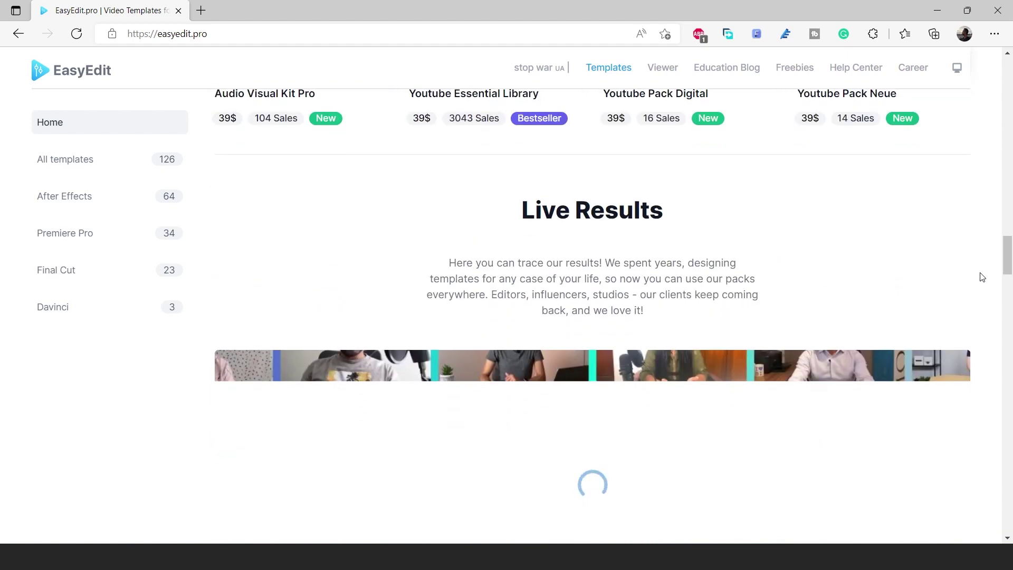